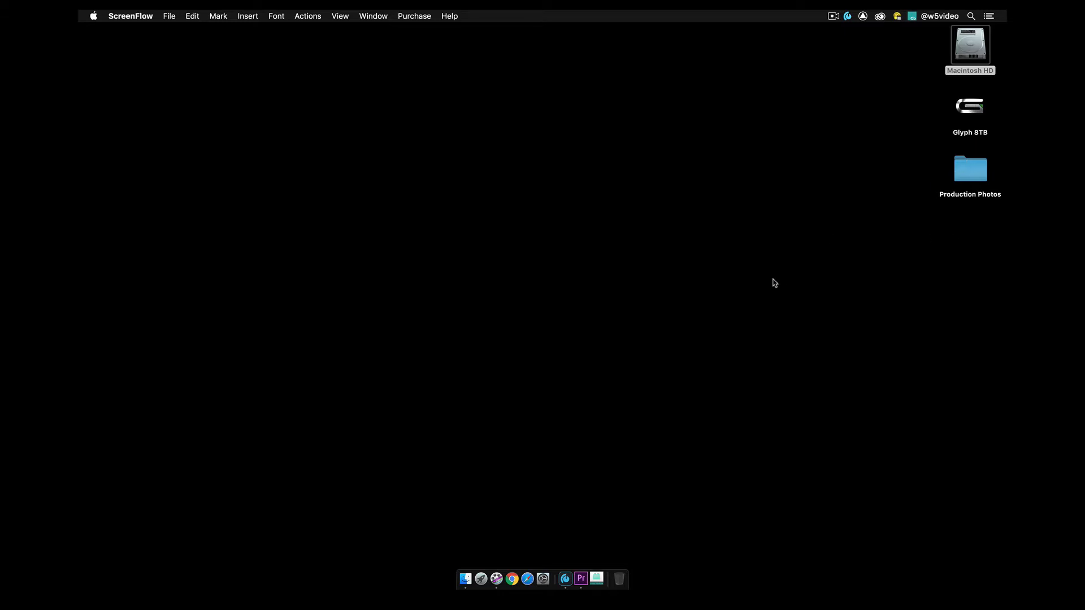
Look through the Production Photos folder on the desktop as icons, and close its window
{"action": "double_click", "coordinate": [974, 174]}
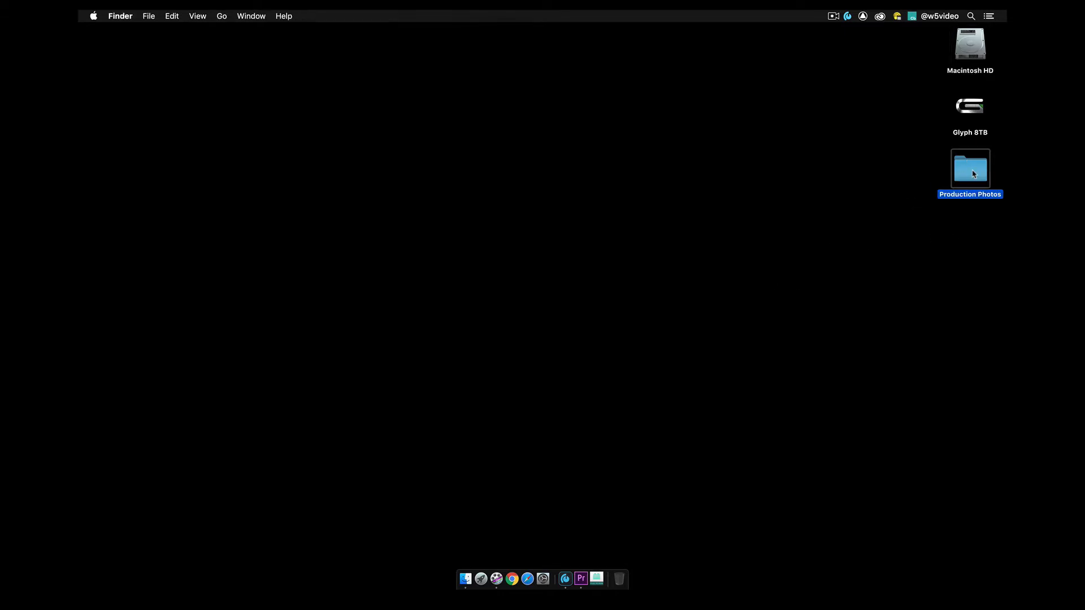
{"action": "scroll", "coordinate": [480, 186], "scroll_direction": "down", "scroll_amount": 3}
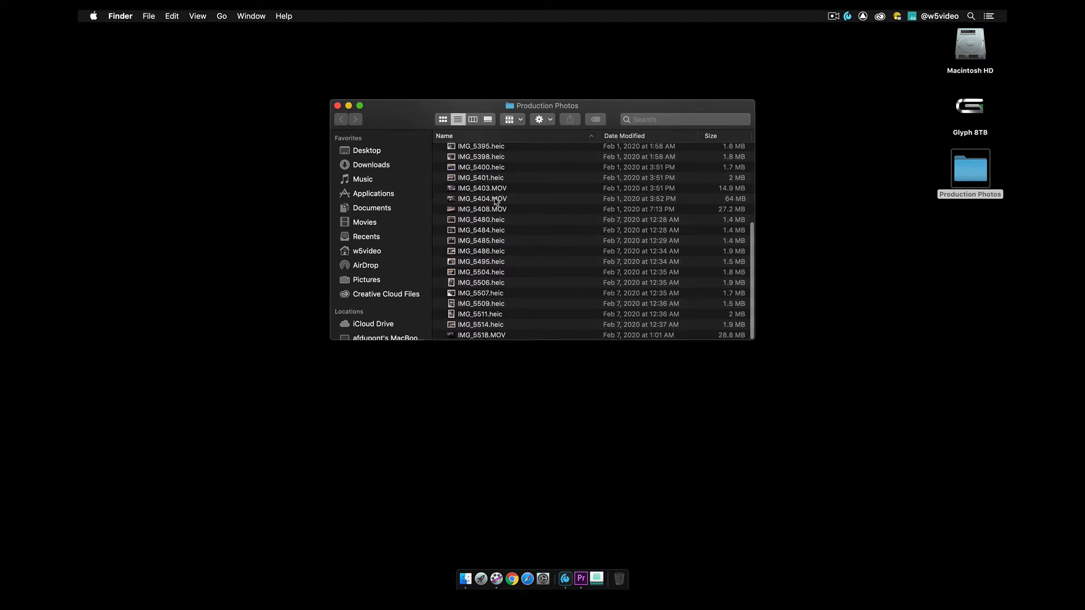
{"action": "left_click", "coordinate": [443, 119]}
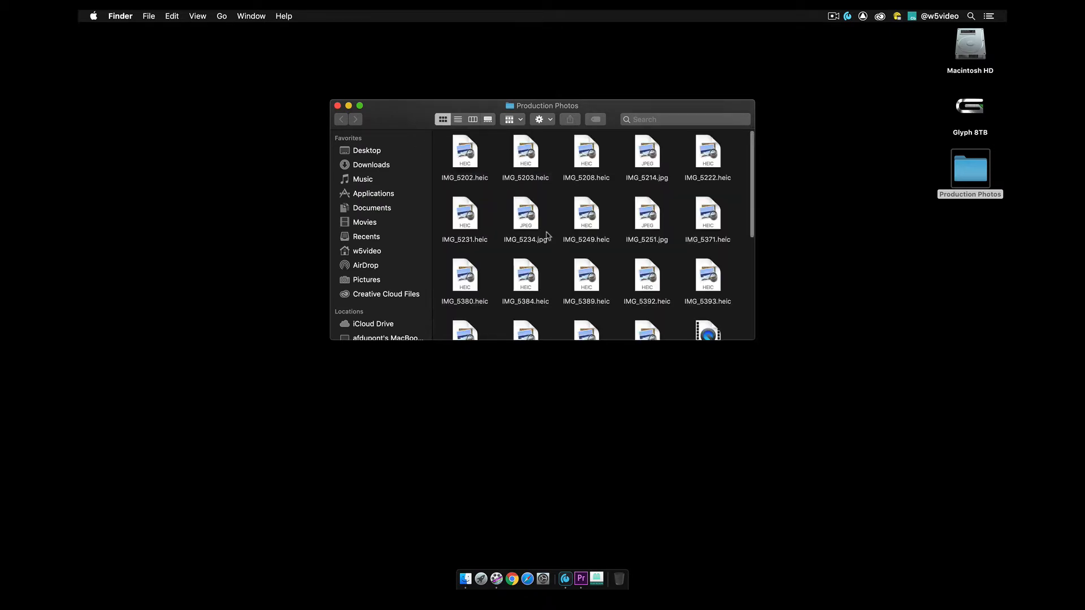
{"action": "scroll", "coordinate": [574, 265], "scroll_direction": "down", "scroll_amount": 5}
{"action": "scroll", "coordinate": [573, 266], "scroll_direction": "down", "scroll_amount": 2}
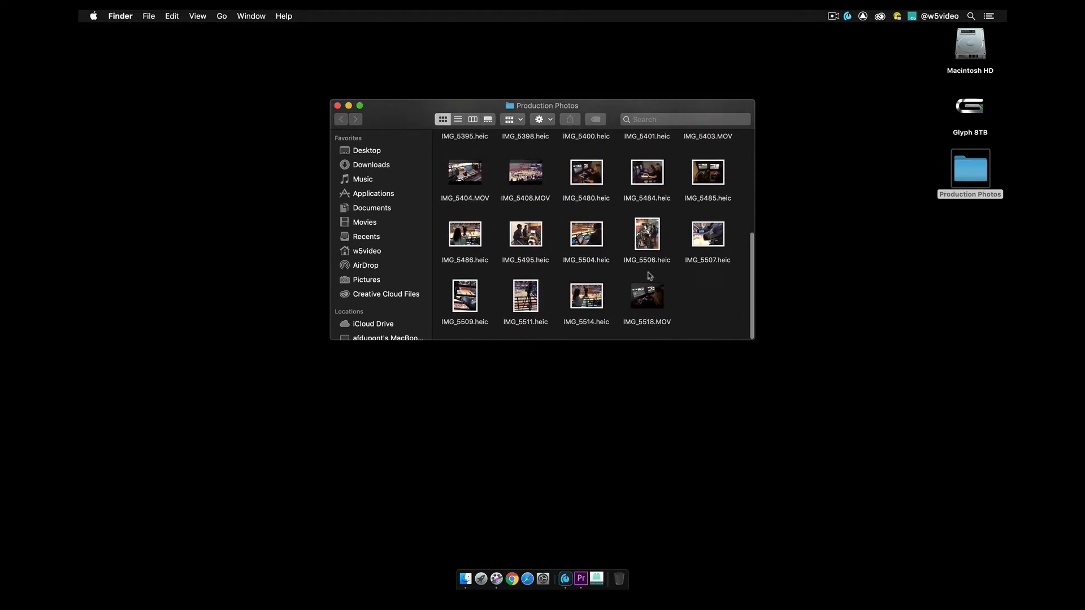
{"action": "scroll", "coordinate": [587, 180], "scroll_direction": "up", "scroll_amount": 5}
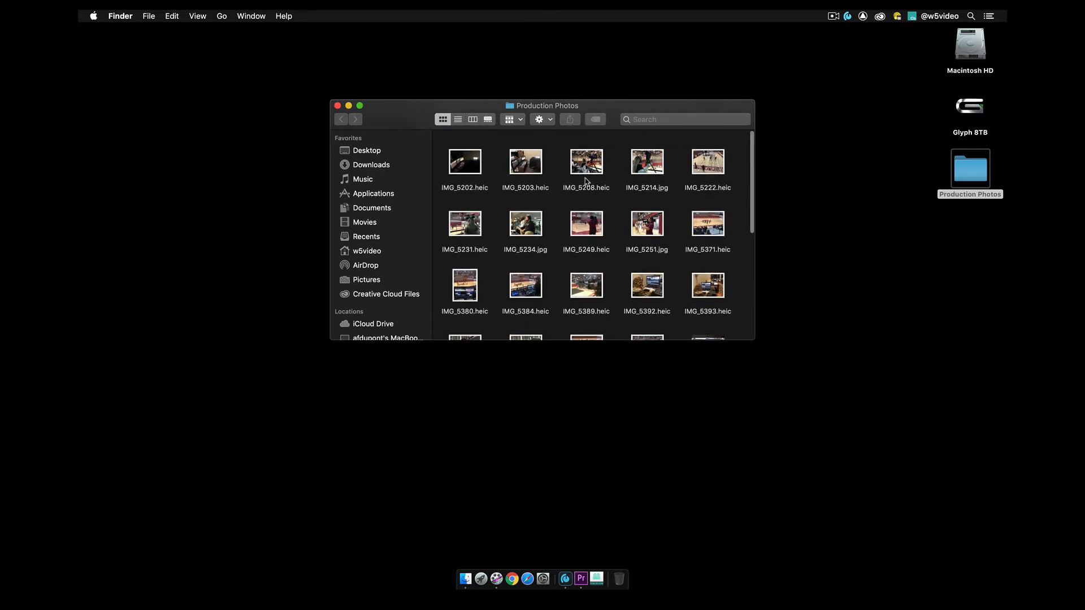
{"action": "left_click", "coordinate": [337, 107]}
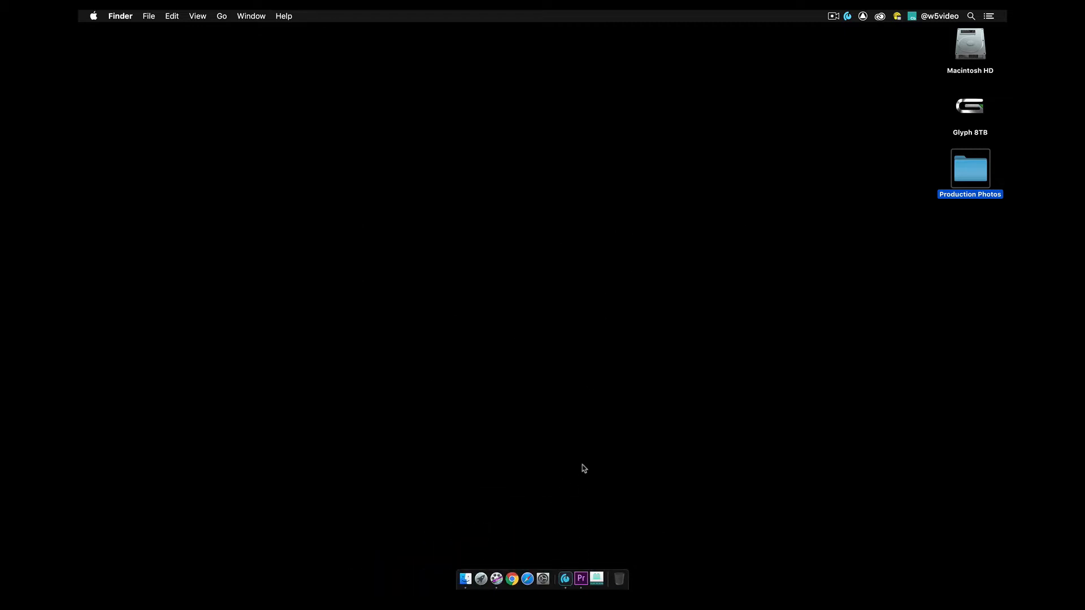
Switch to Adobe Premiere Pro 2020 and move its Home window clear of the desktop icons
{"action": "left_click", "coordinate": [582, 563]}
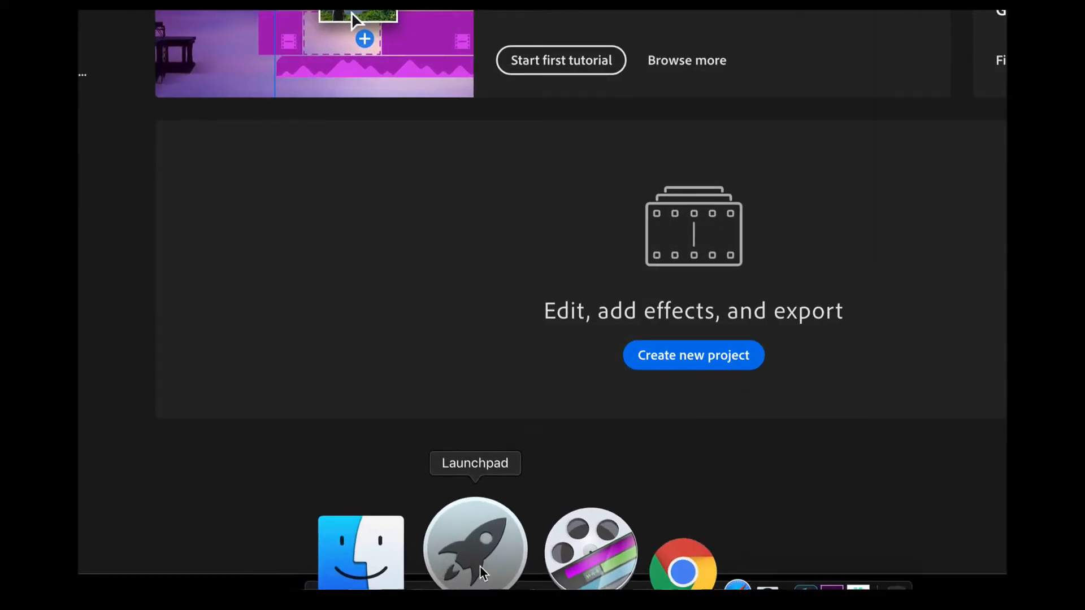
{"action": "left_click", "coordinate": [487, 580]}
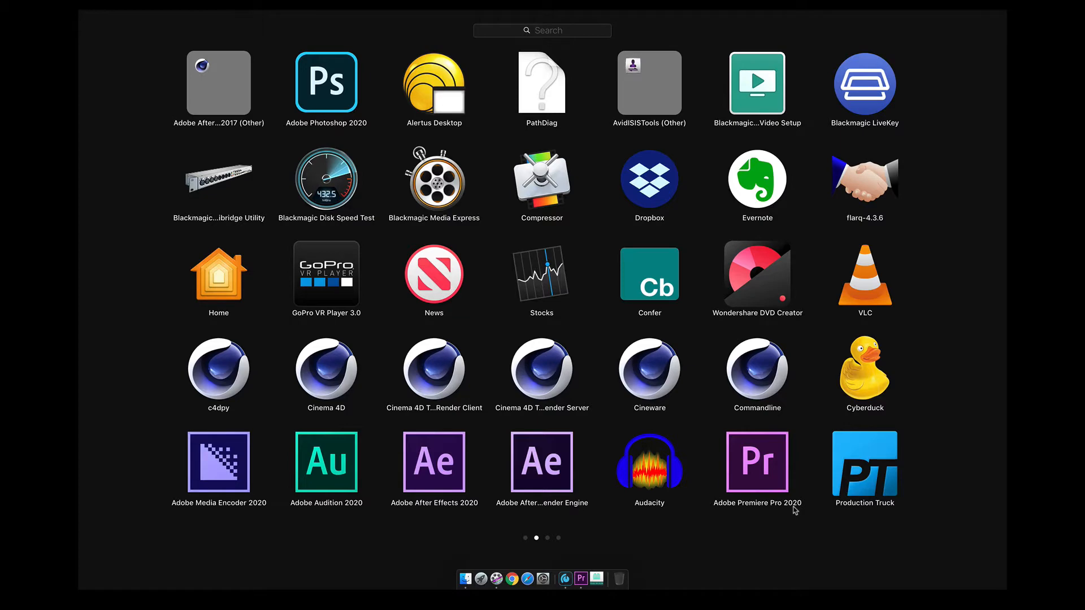
{"action": "left_click", "coordinate": [702, 546]}
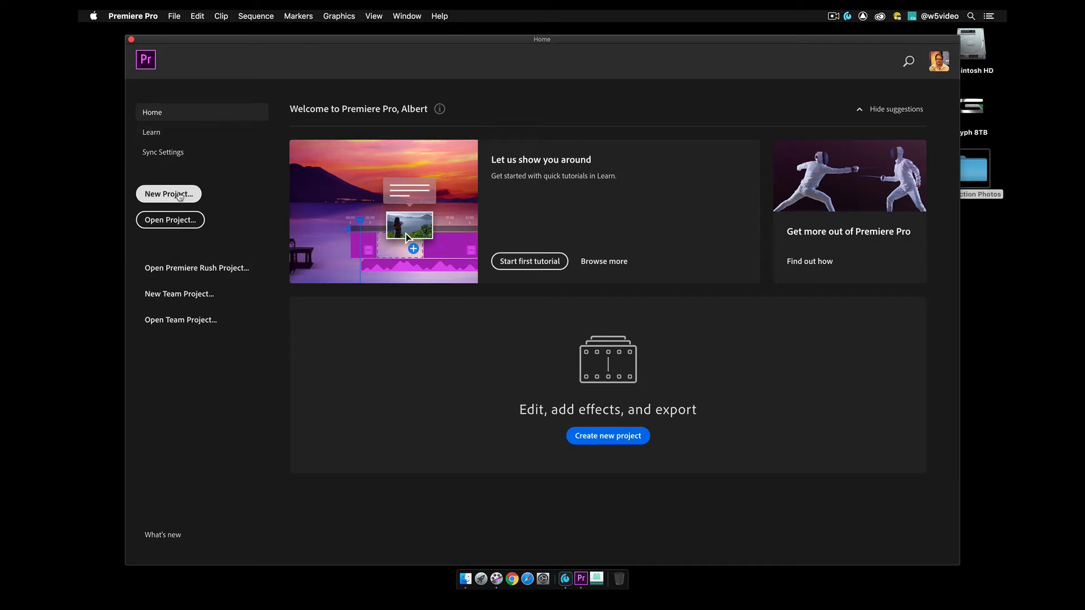
{"action": "left_click_drag", "start_coordinate": [439, 41], "coordinate": [422, 41]}
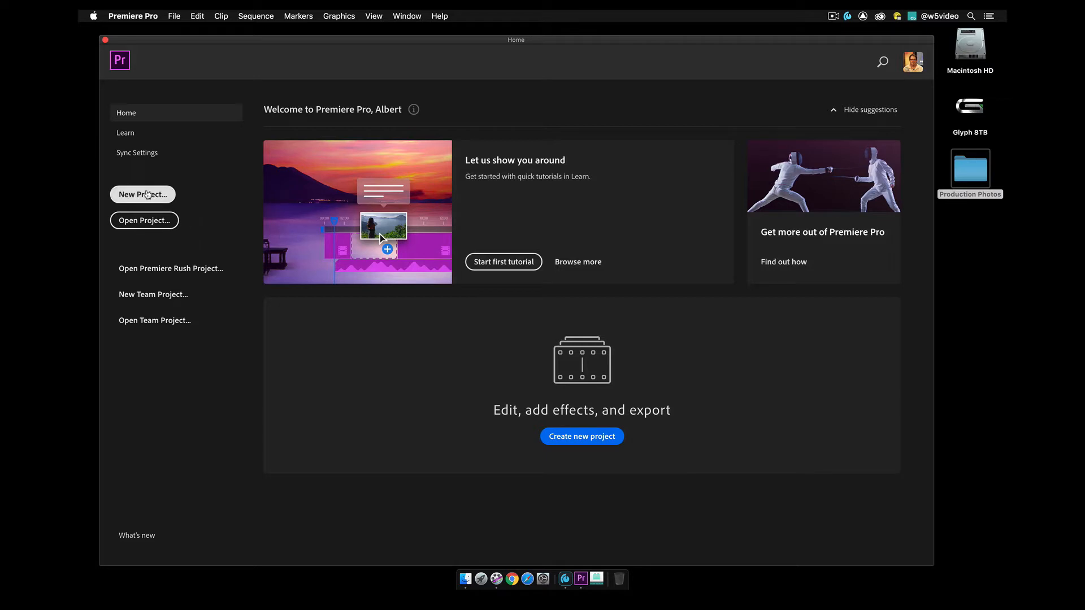
Create a new project named "Production Project", stored in the Production Photos folder on the Desktop
{"action": "left_click", "coordinate": [146, 194]}
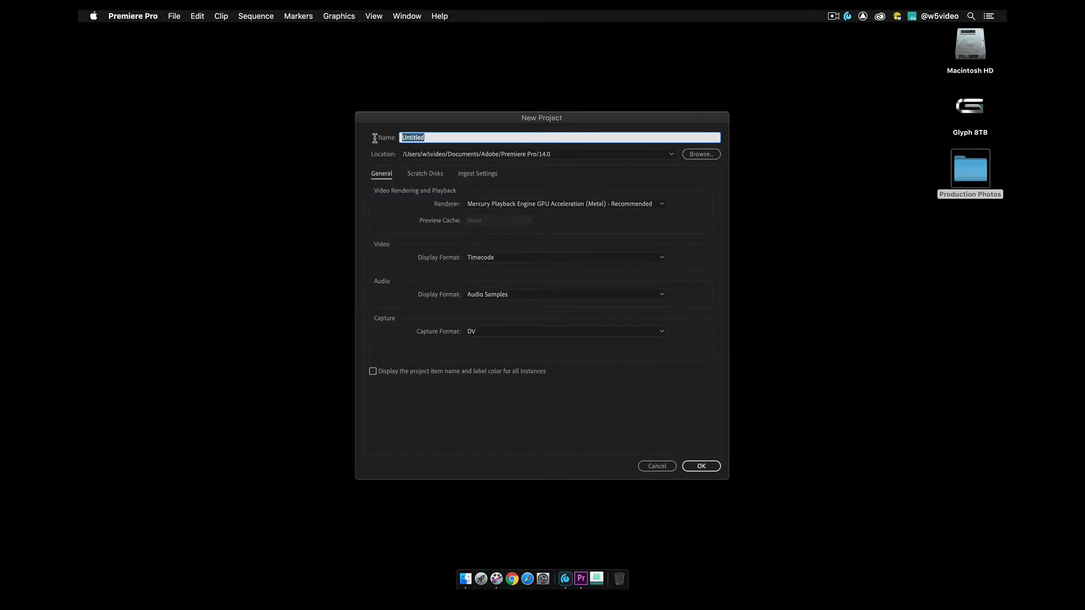
{"action": "type", "text": "Production Project"}
{"action": "left_click", "coordinate": [705, 157]}
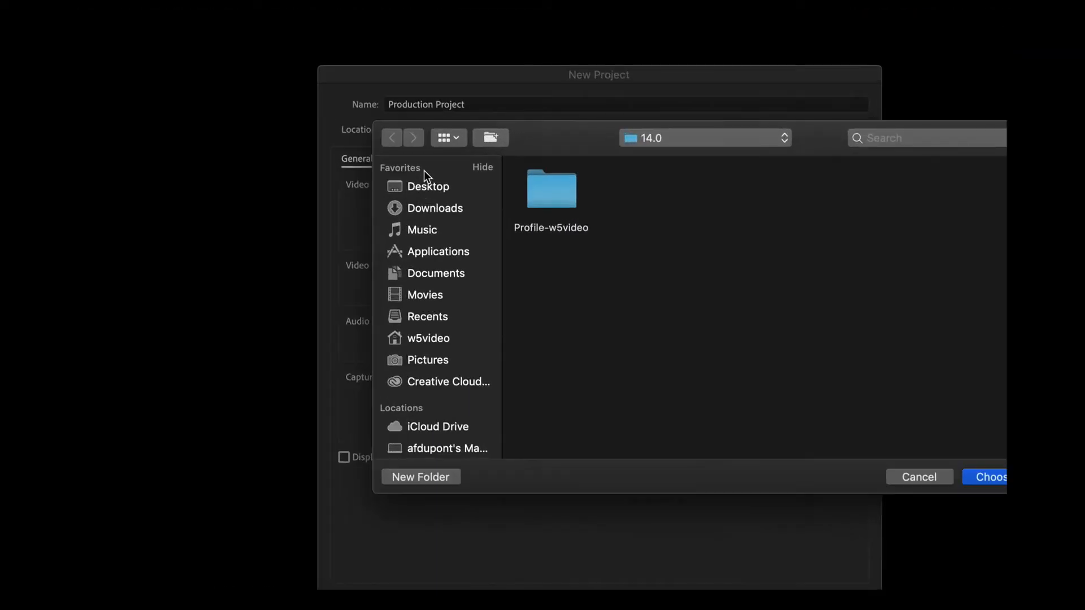
{"action": "left_click", "coordinate": [425, 193]}
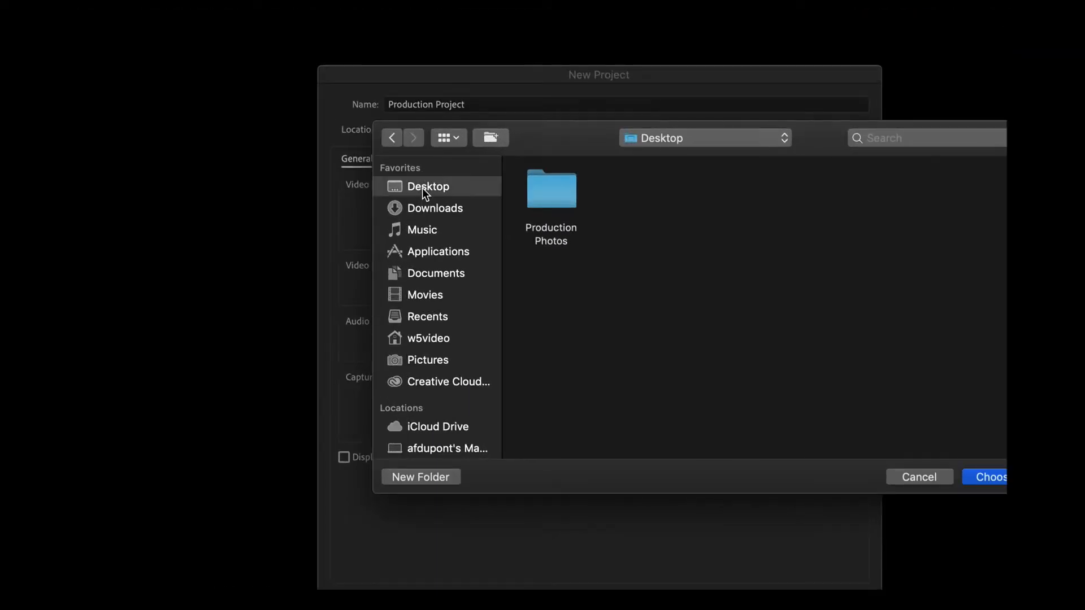
{"action": "left_click", "coordinate": [557, 197]}
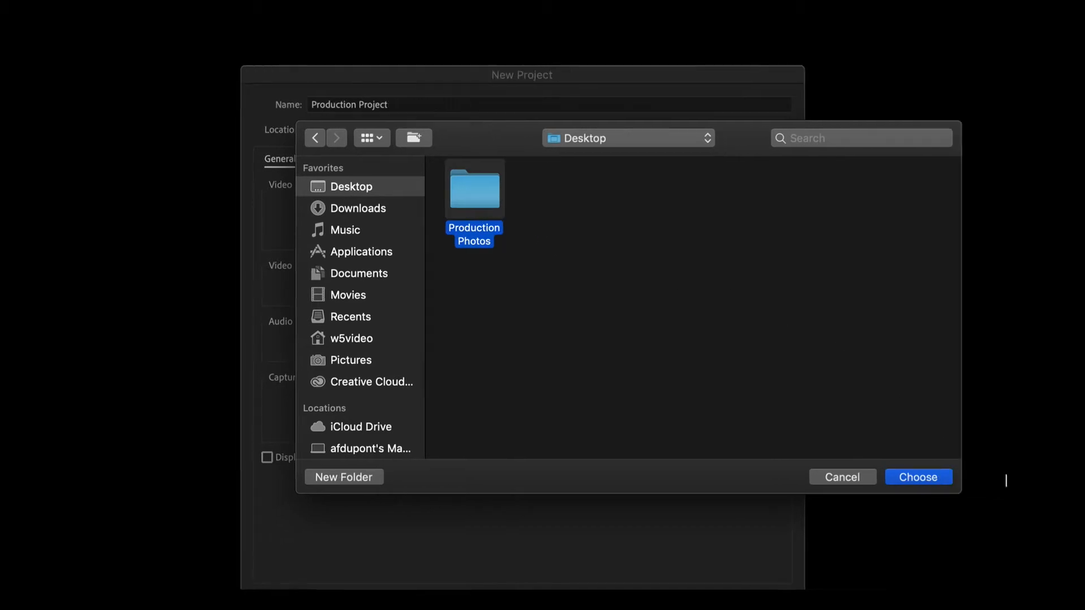
{"action": "left_click", "coordinate": [805, 477]}
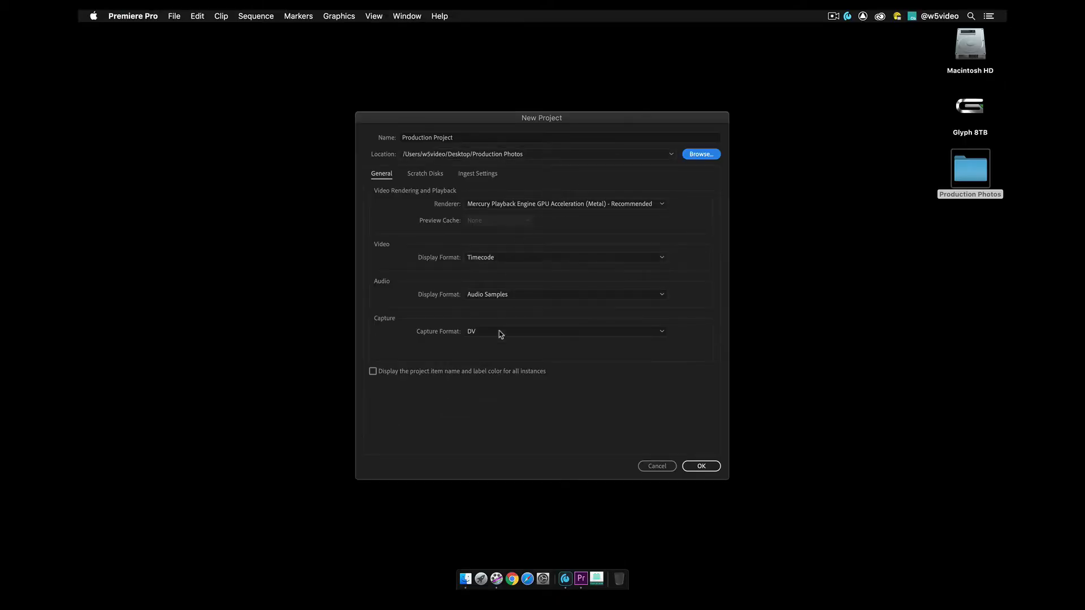
{"action": "left_click", "coordinate": [704, 468]}
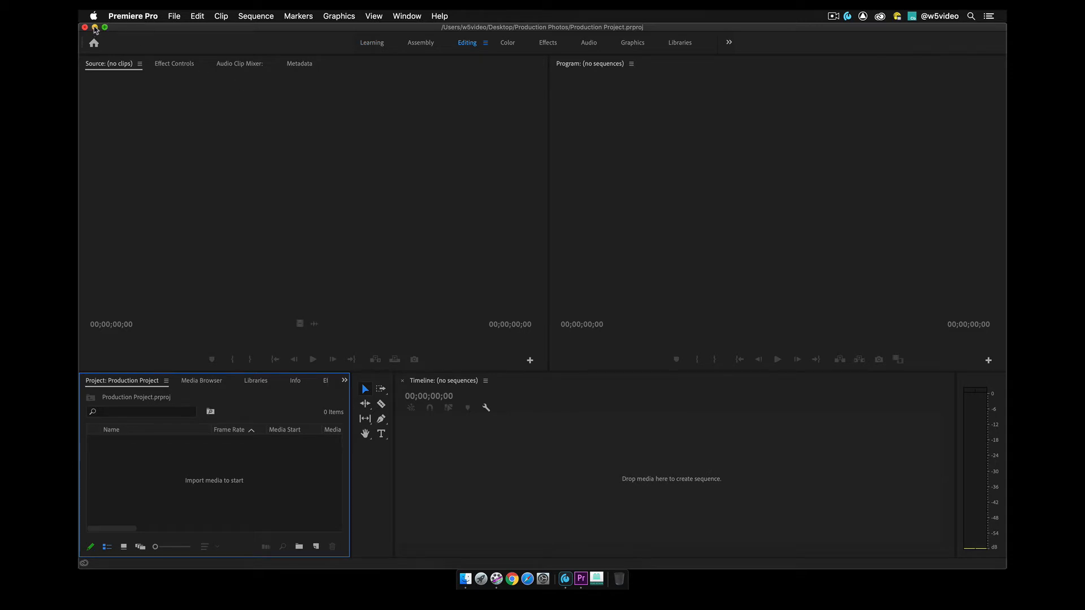
Minimize the project window and check the Production Photos folder in Finder for the saved project file
{"action": "left_click", "coordinate": [95, 27]}
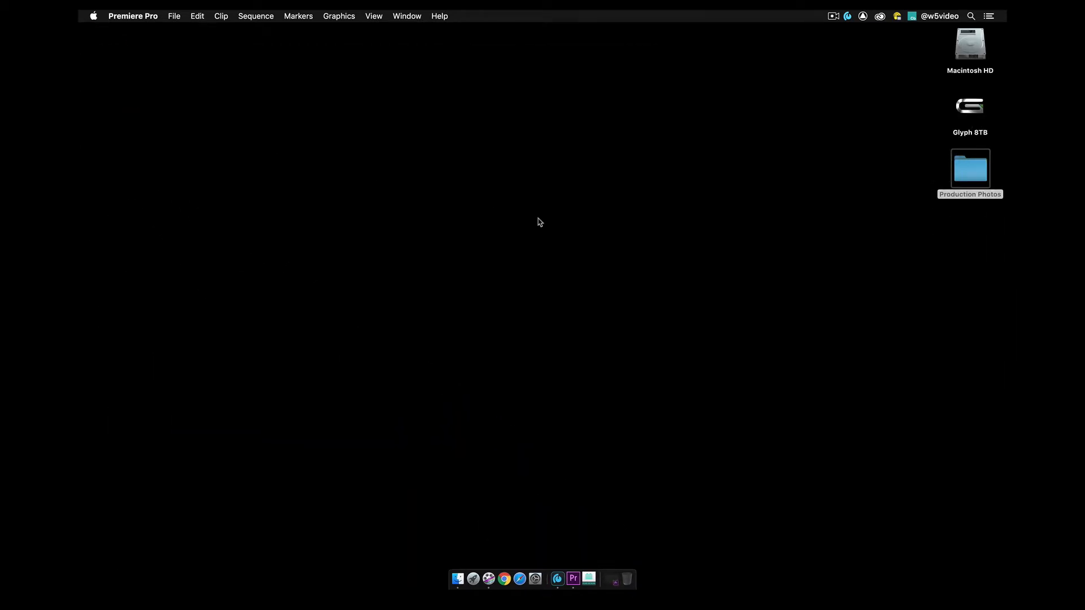
{"action": "double_click", "coordinate": [972, 172]}
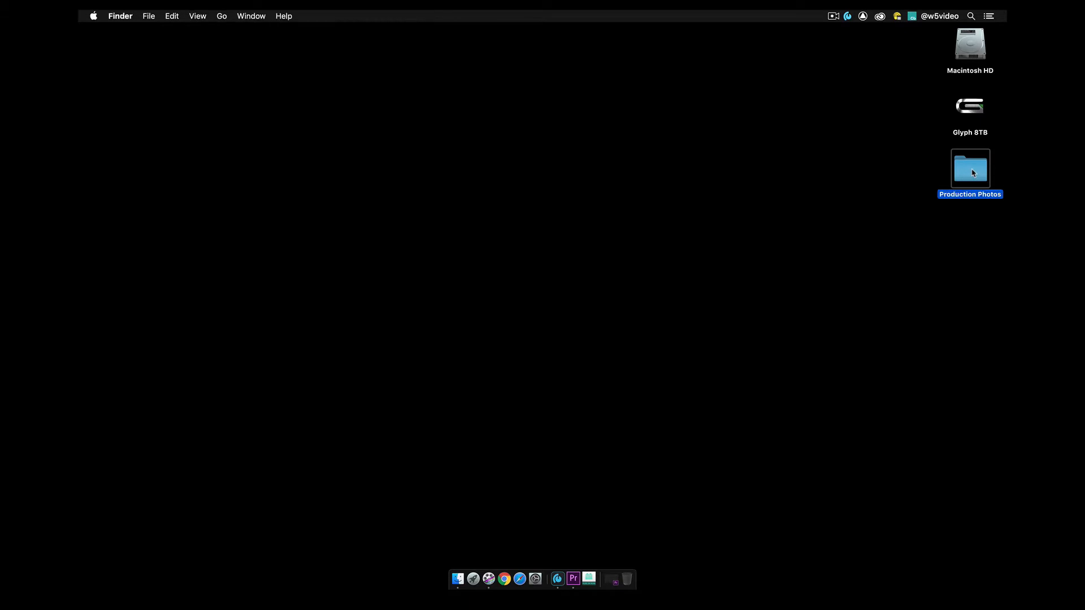
{"action": "scroll", "coordinate": [695, 290], "scroll_direction": "down", "scroll_amount": 8}
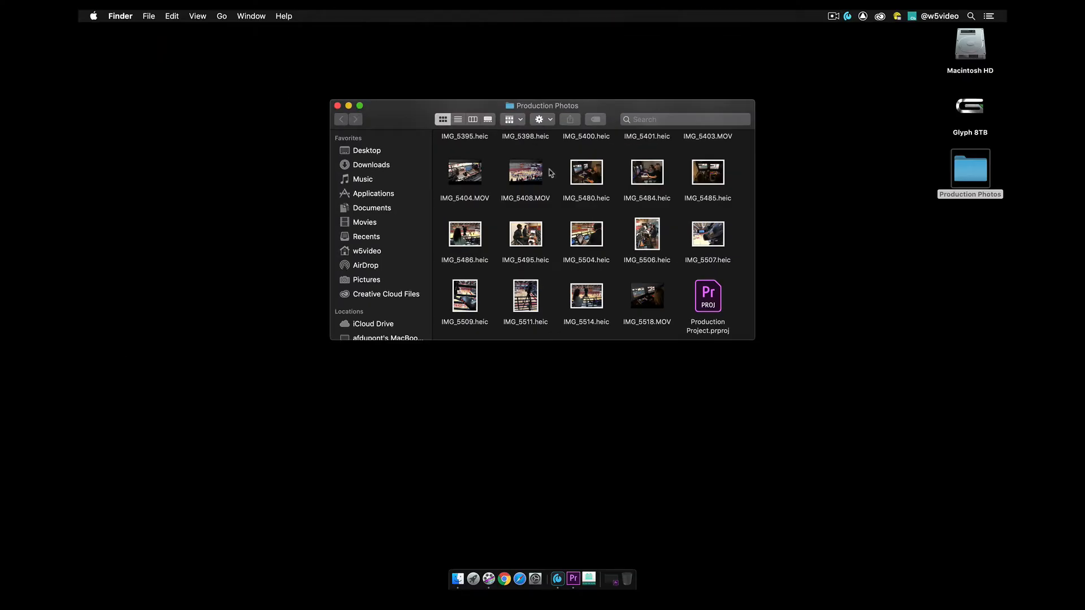
{"action": "left_click", "coordinate": [337, 106]}
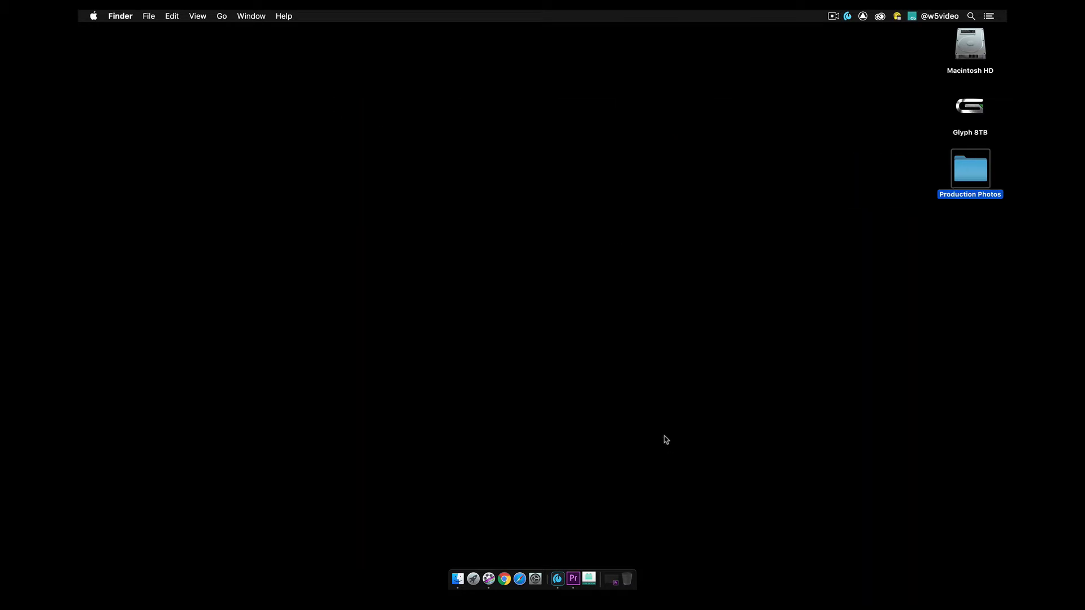
Switch back to Premiere Pro and show the Media Browser
{"action": "left_click", "coordinate": [574, 578]}
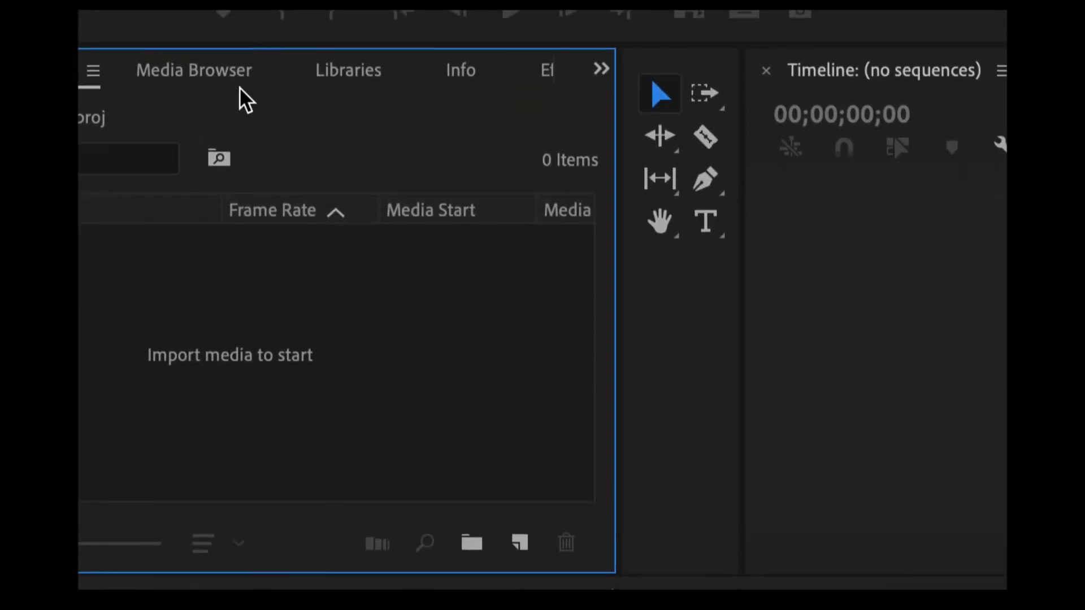
{"action": "left_click", "coordinate": [217, 72]}
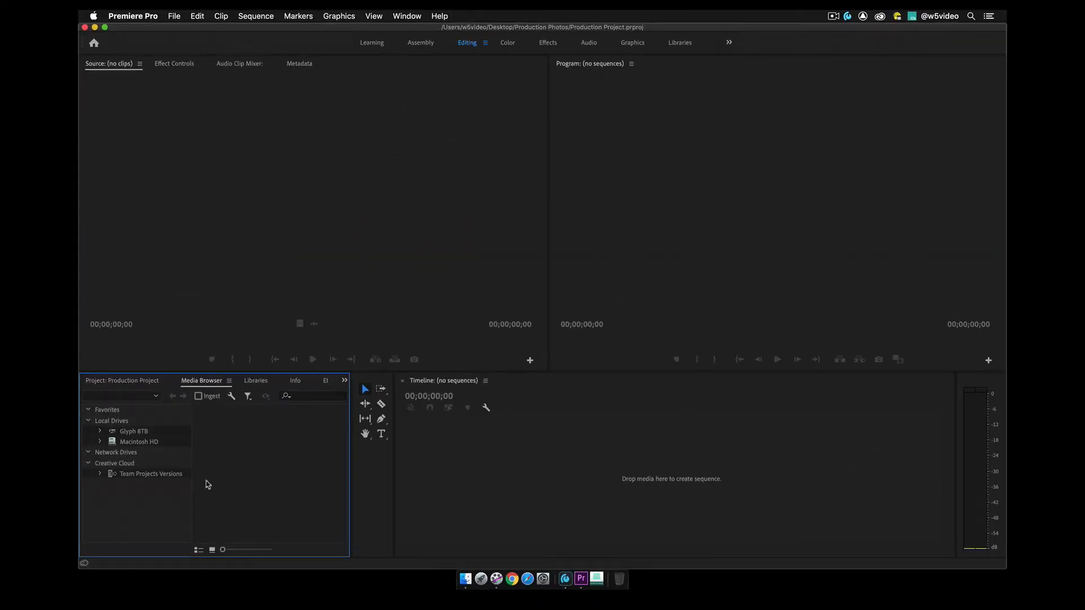
Give focus to the Source, Program, Timeline and Media Browser areas in turn to examine the active-area outline
{"action": "left_click", "coordinate": [270, 268]}
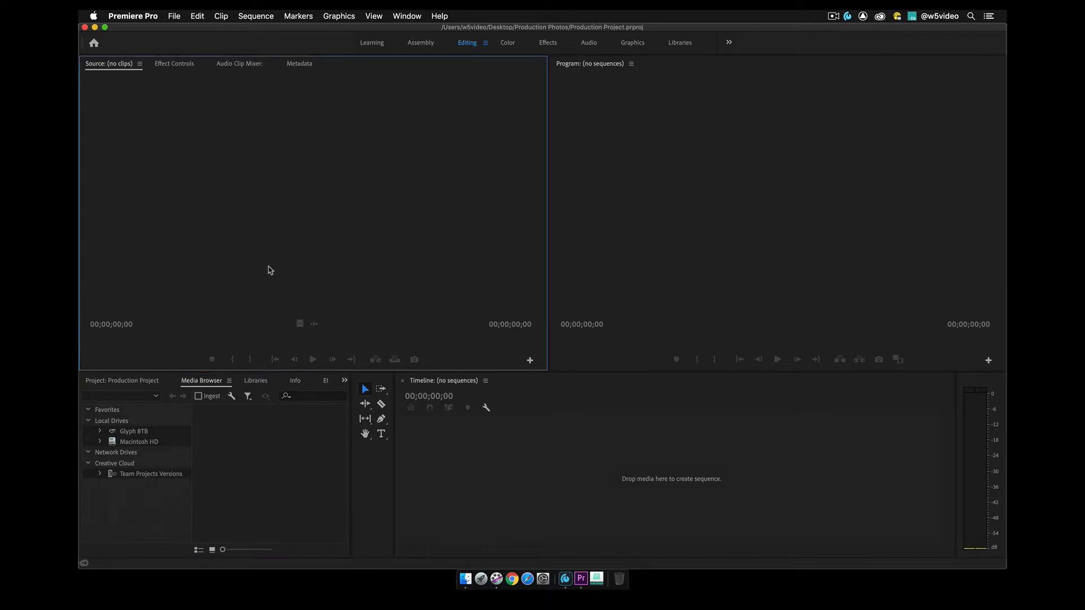
{"action": "left_click", "coordinate": [640, 228]}
{"action": "left_click", "coordinate": [583, 470]}
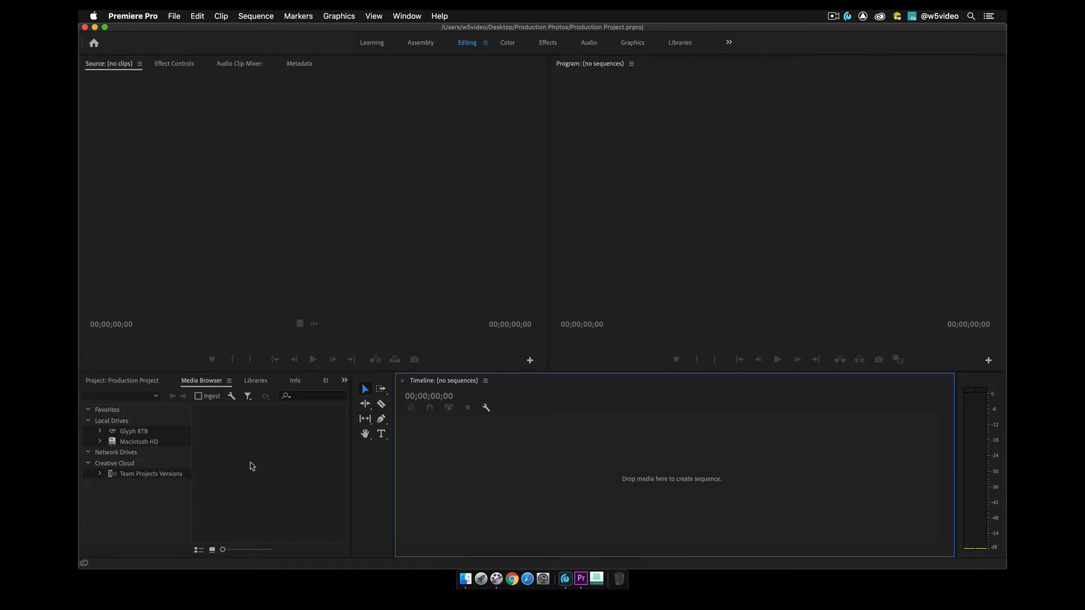
{"action": "left_click", "coordinate": [197, 490]}
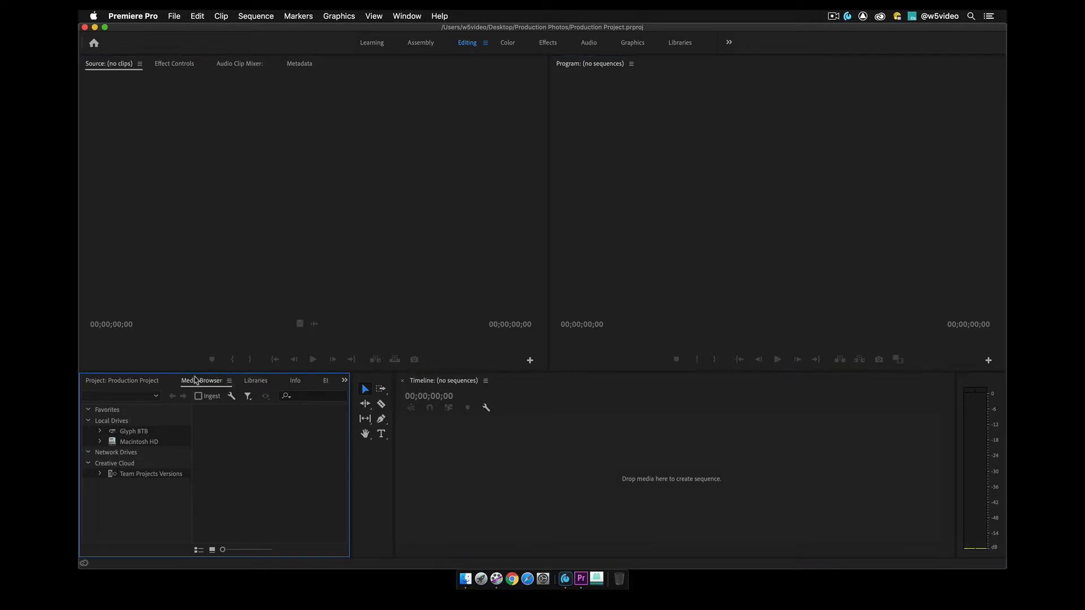
{"action": "left_click", "coordinate": [371, 299]}
{"action": "left_click", "coordinate": [647, 256]}
{"action": "left_click", "coordinate": [530, 466]}
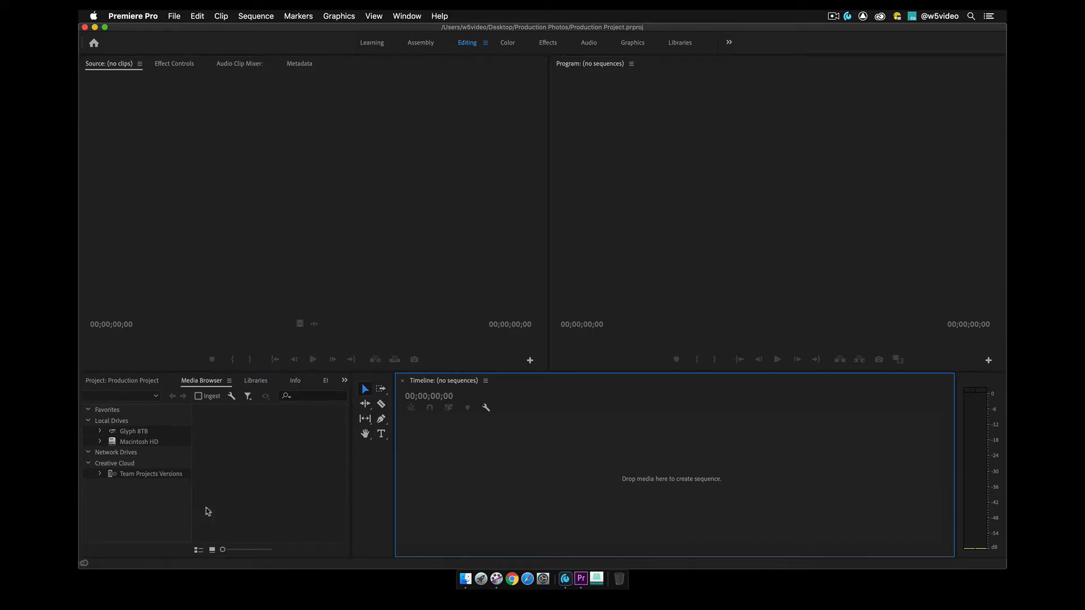
{"action": "left_click", "coordinate": [187, 509]}
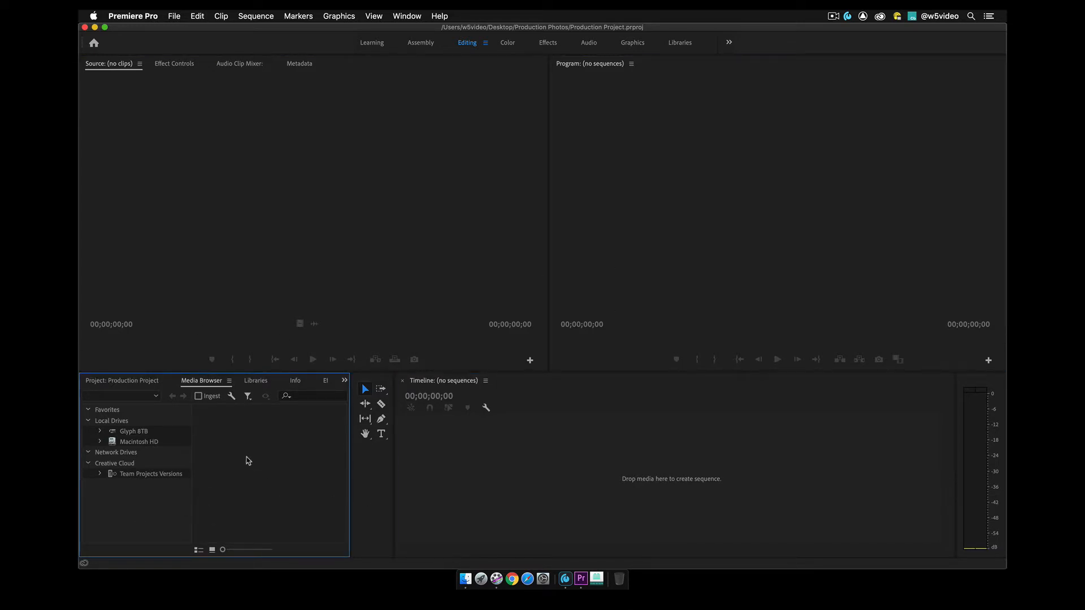
Maximize the Media Browser and browse from Macintosh HD through Users and the home folder to Production Photos on the Desktop
{"action": "double_click", "coordinate": [211, 386]}
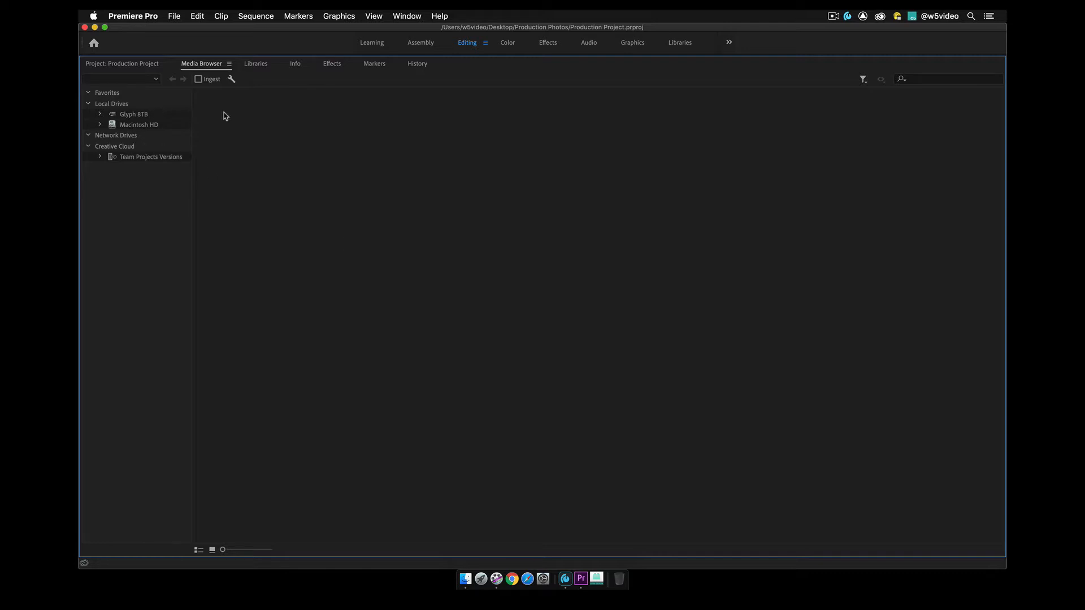
{"action": "left_click", "coordinate": [113, 126]}
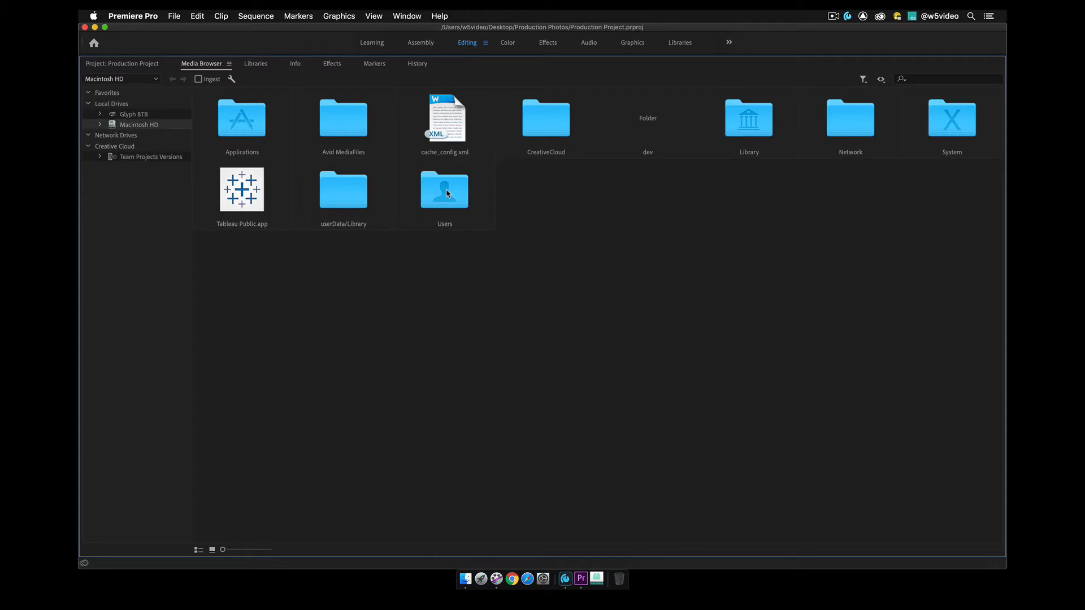
{"action": "double_click", "coordinate": [447, 193]}
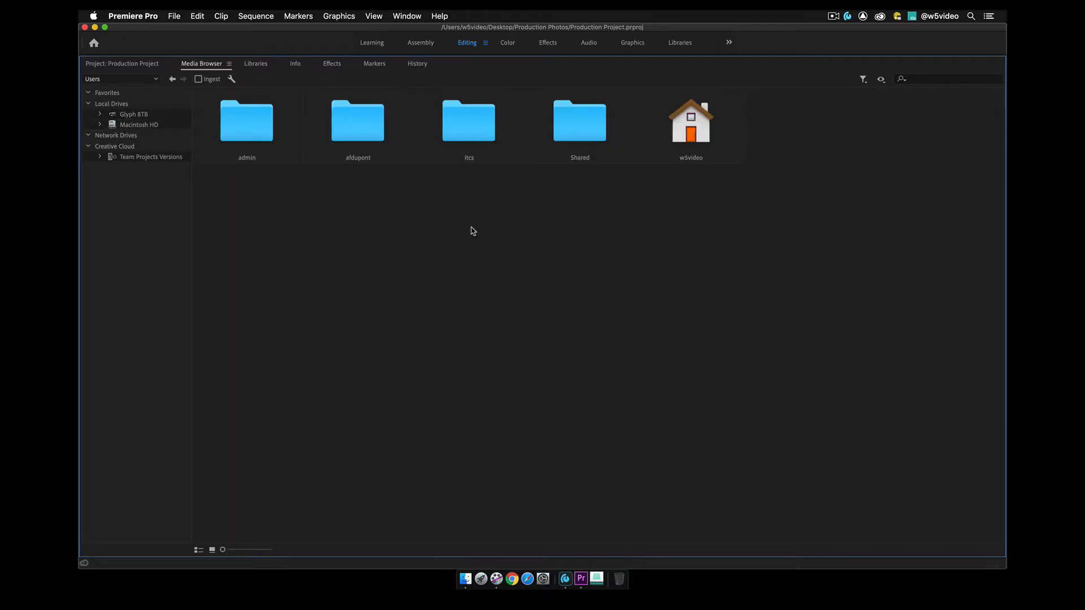
{"action": "left_click", "coordinate": [117, 129]}
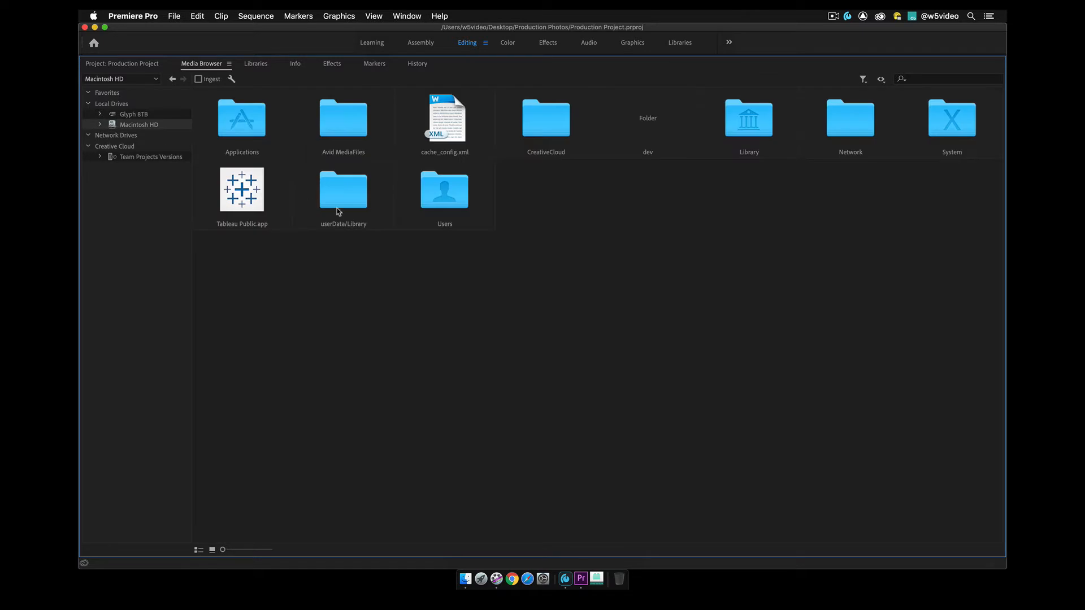
{"action": "double_click", "coordinate": [439, 194]}
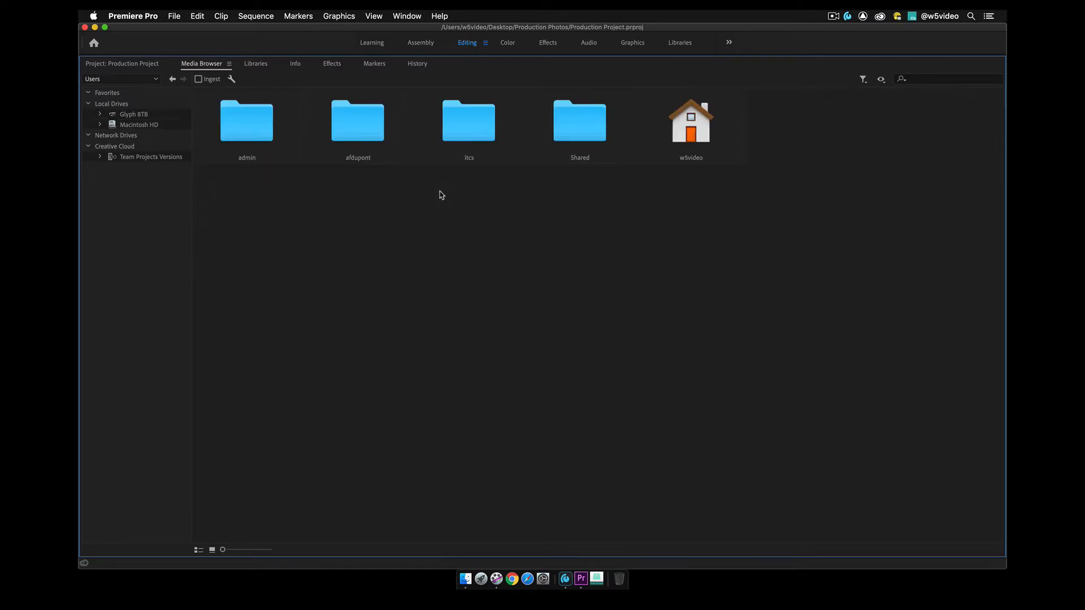
{"action": "double_click", "coordinate": [689, 127]}
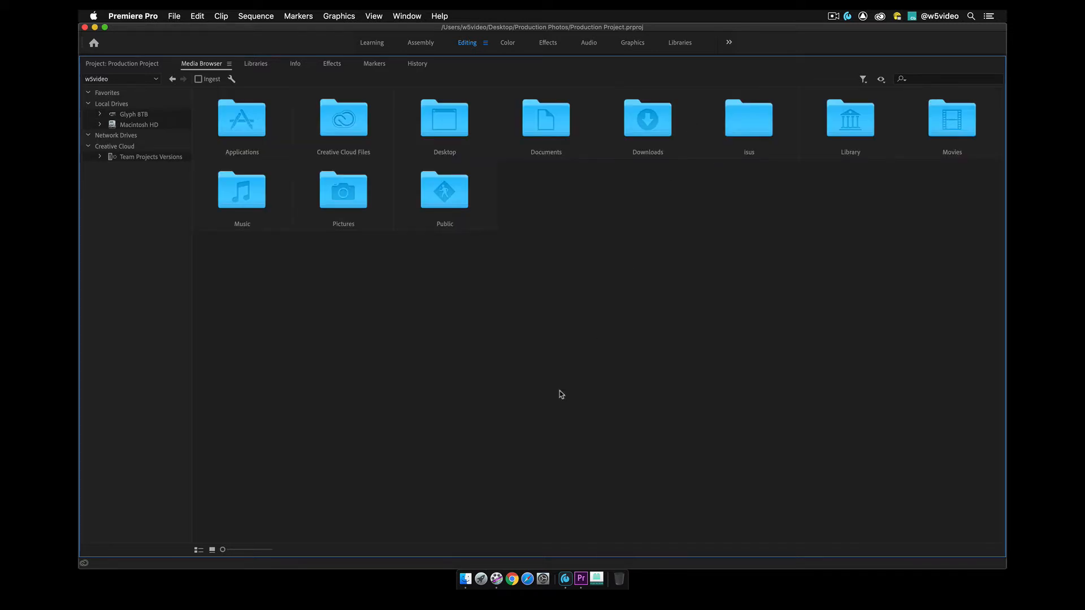
{"action": "double_click", "coordinate": [442, 127]}
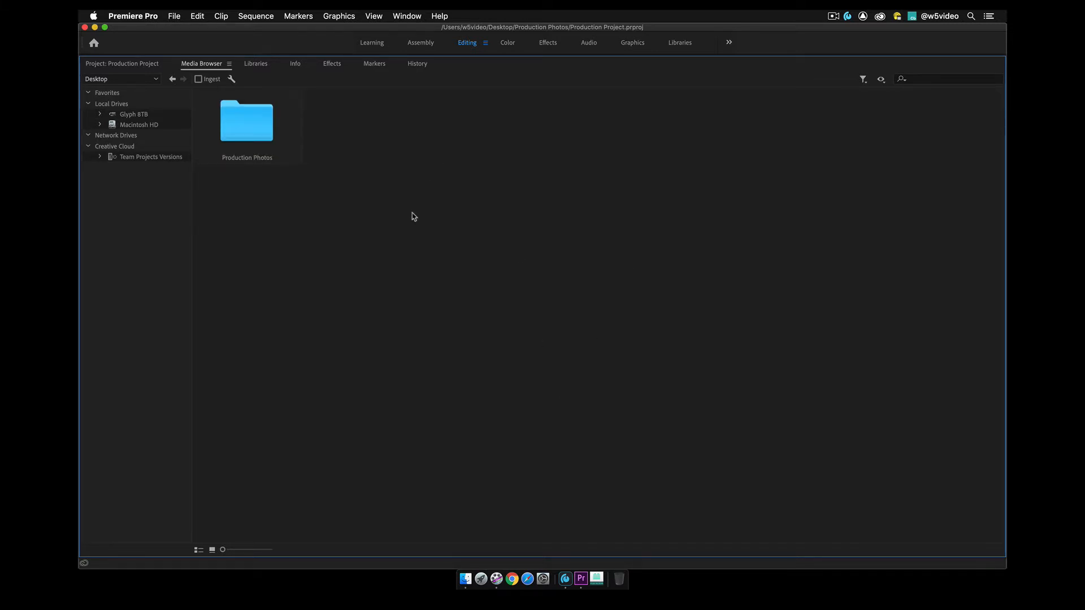
{"action": "double_click", "coordinate": [246, 123]}
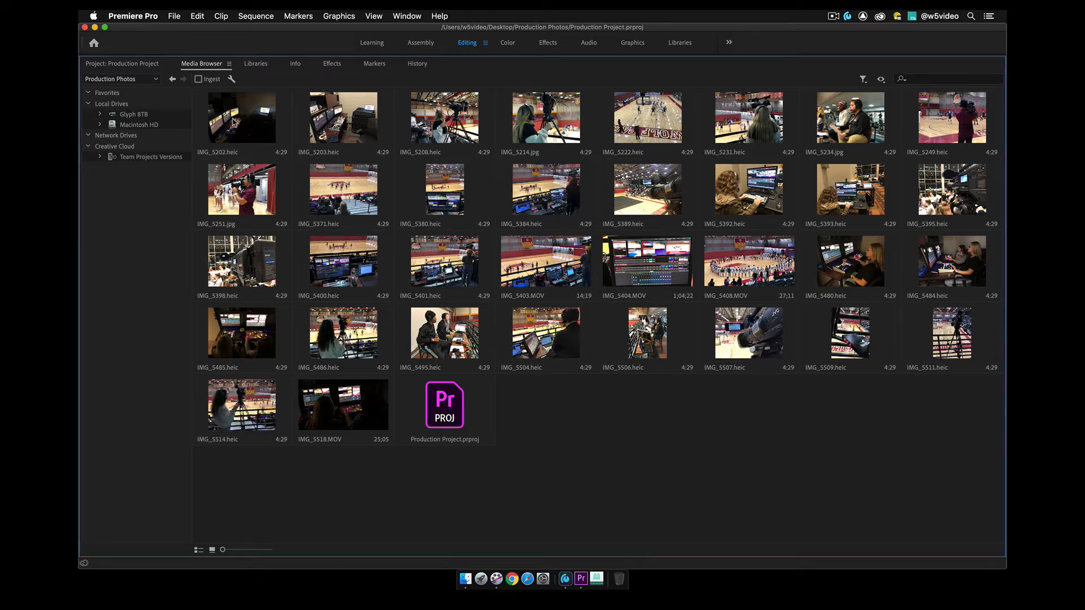
Import all photos and video clips of the Production Photos folder from the Media Browser into the project
{"action": "left_click", "coordinate": [238, 119]}
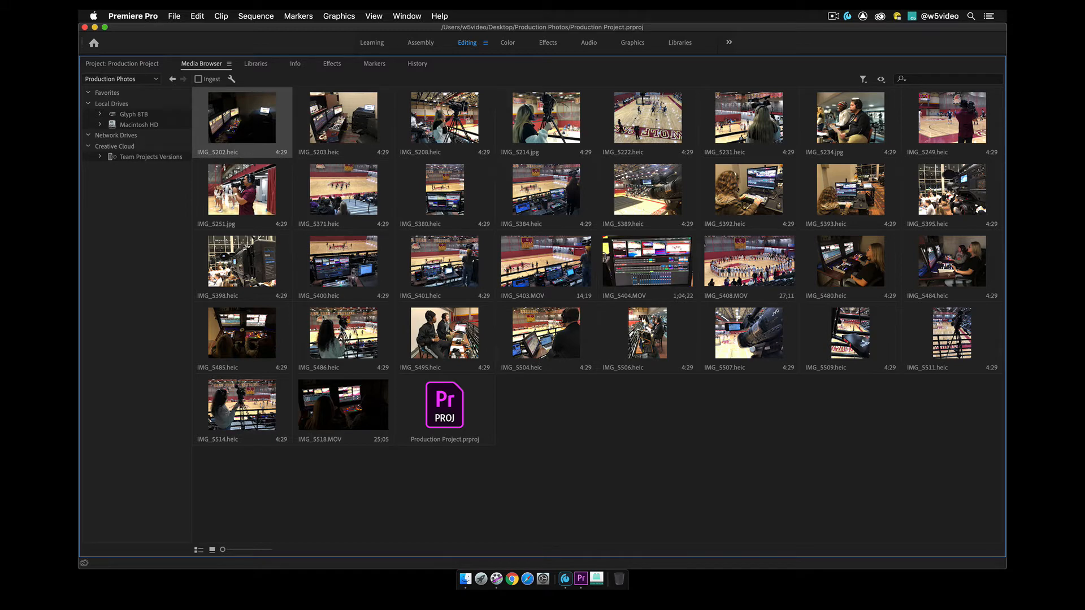
{"action": "left_click", "coordinate": [342, 395]}
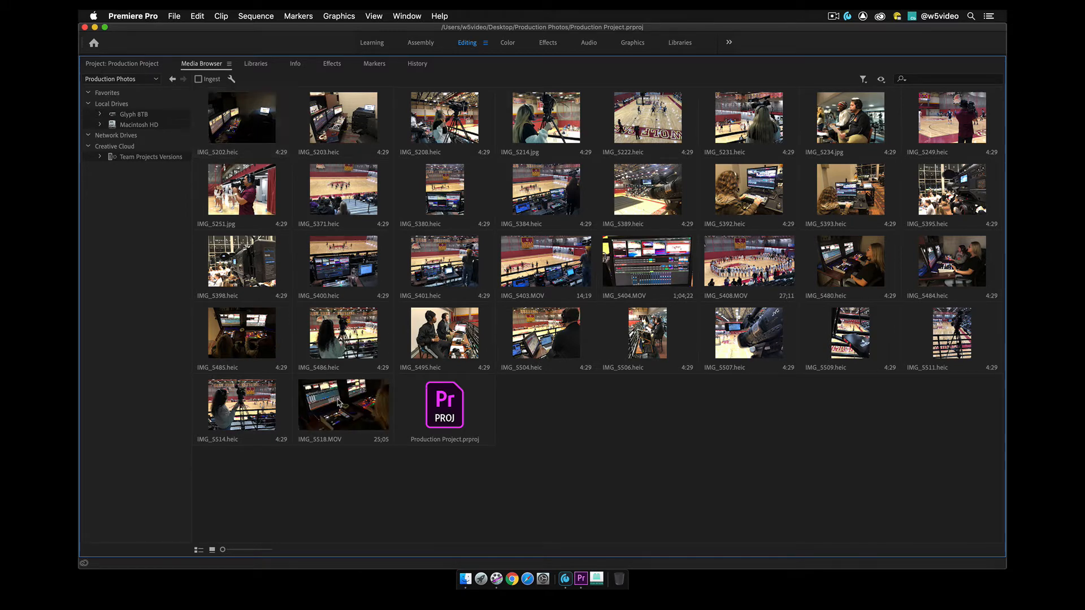
{"action": "key", "text": "super+a"}
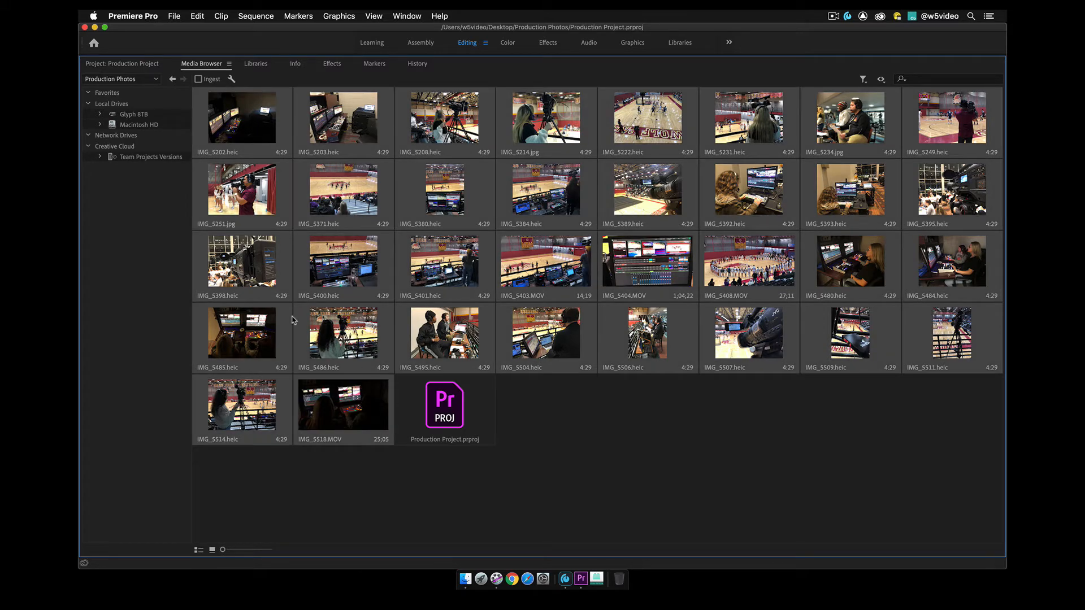
{"action": "right_click", "coordinate": [324, 261]}
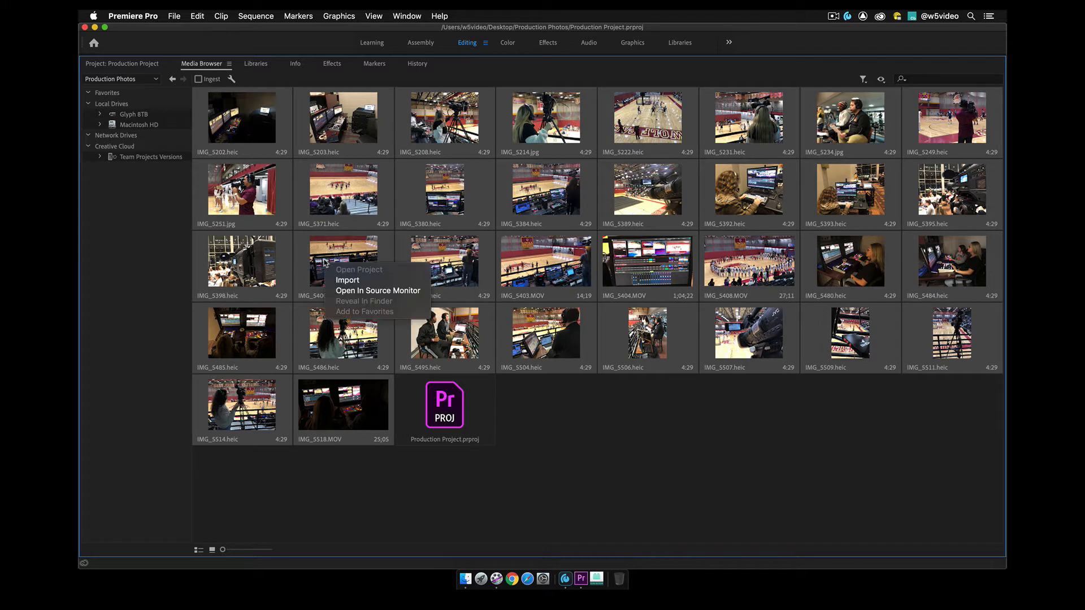
{"action": "left_click", "coordinate": [346, 280]}
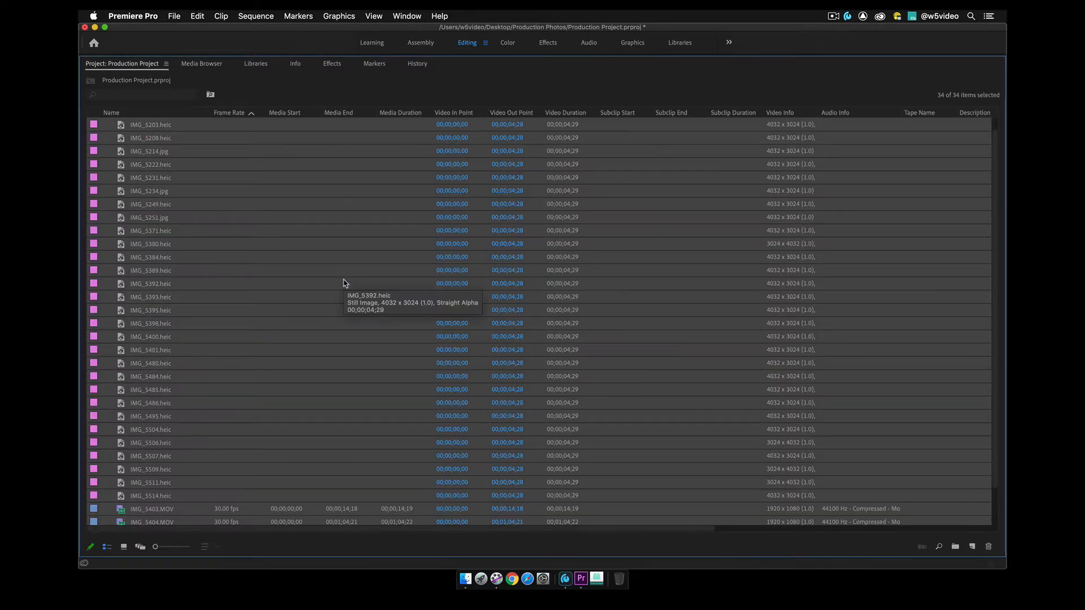
Revisit the Media Browser, return to the imported items in the Project panel and restore the panel to its normal size
{"action": "left_click", "coordinate": [199, 65]}
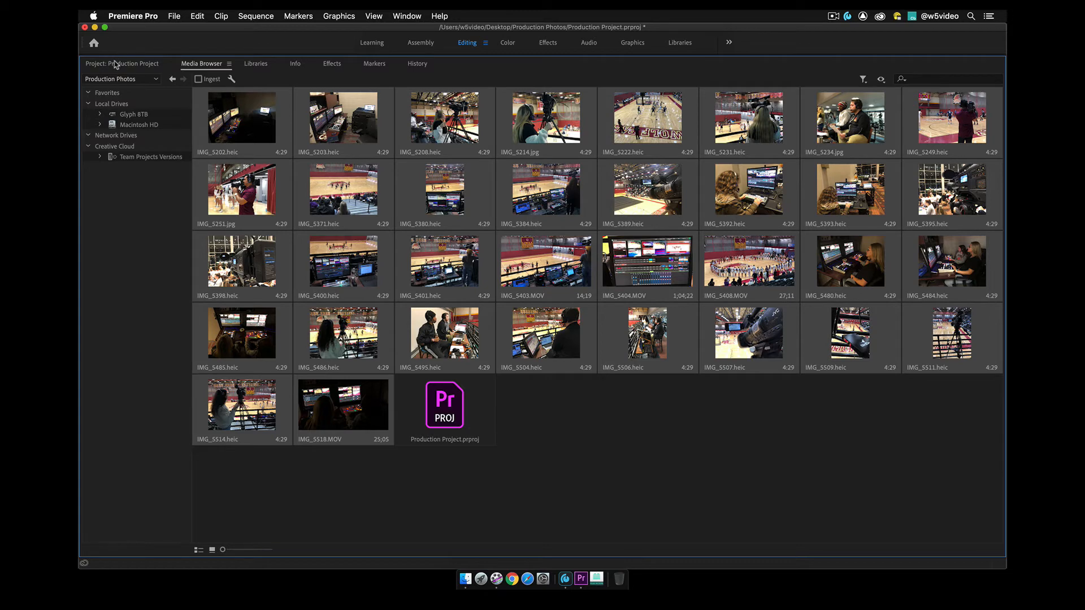
{"action": "left_click", "coordinate": [115, 64]}
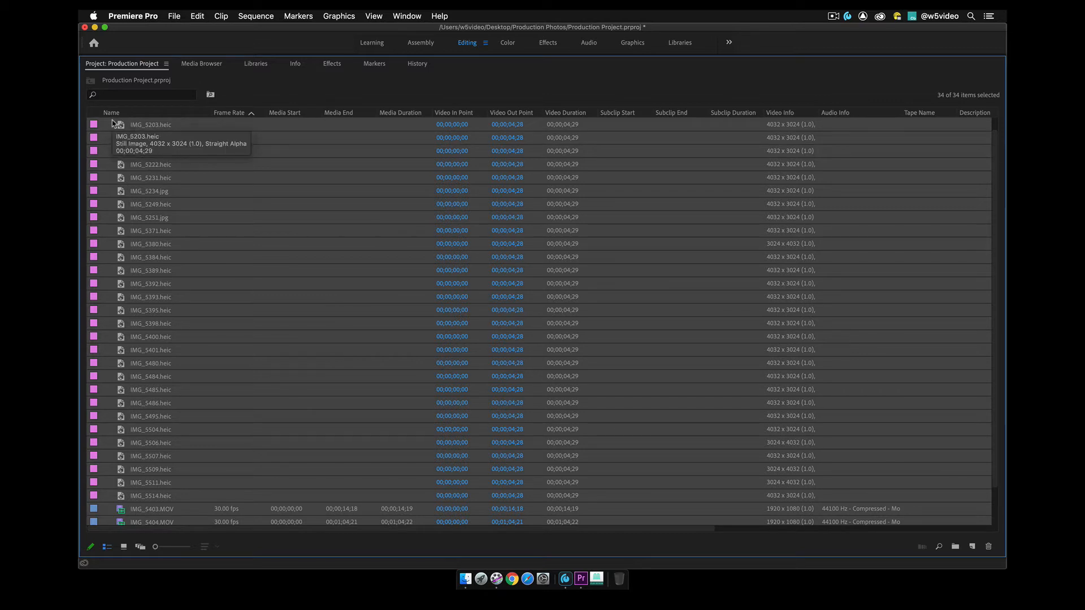
{"action": "key", "text": "grave"}
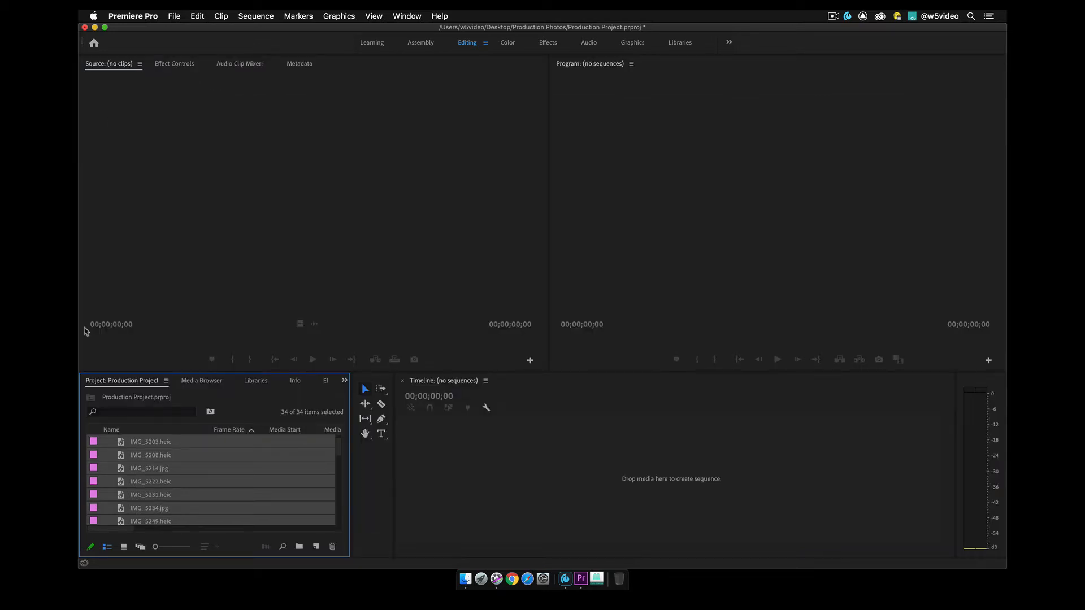
Look through the project's item list to examine the imported still photos and MOV clips
{"action": "left_click", "coordinate": [510, 501]}
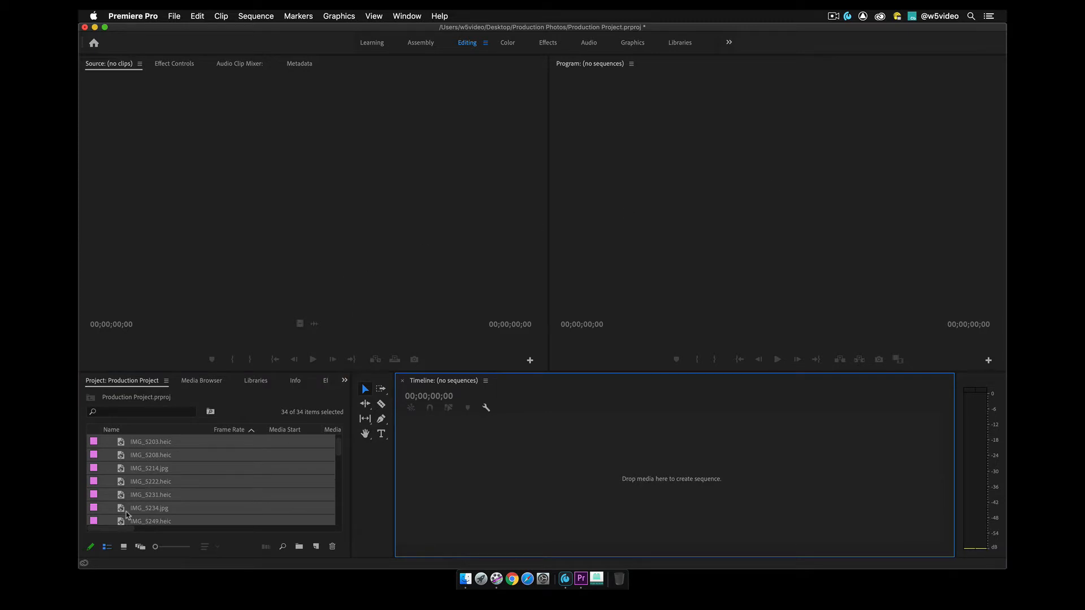
{"action": "scroll", "coordinate": [173, 515], "scroll_direction": "down", "scroll_amount": 10}
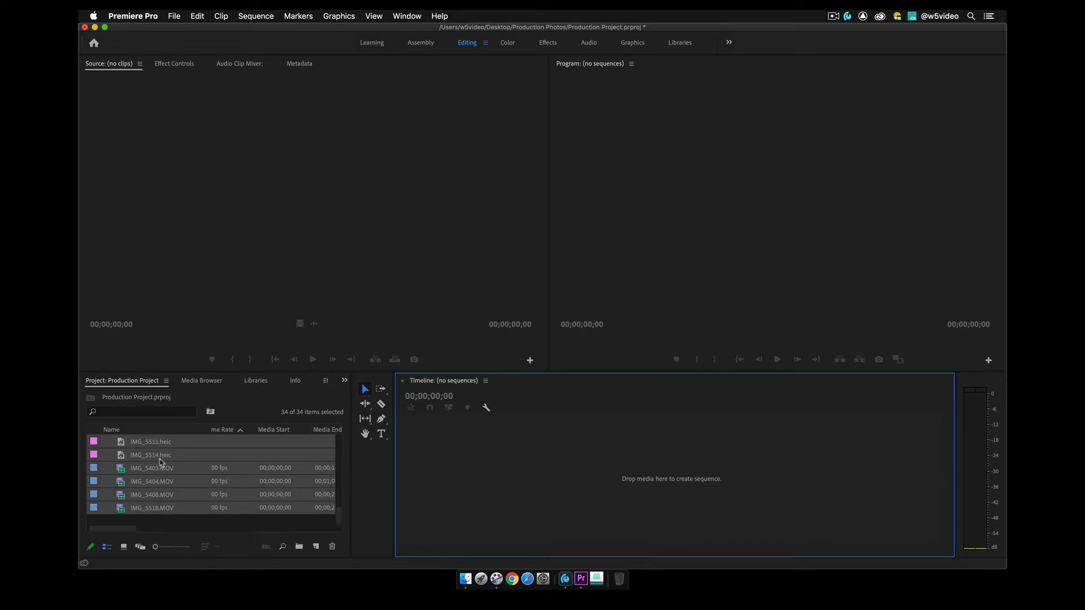
{"action": "scroll", "coordinate": [162, 462], "scroll_direction": "up", "scroll_amount": 2}
{"action": "scroll", "coordinate": [127, 467], "scroll_direction": "down", "scroll_amount": 2}
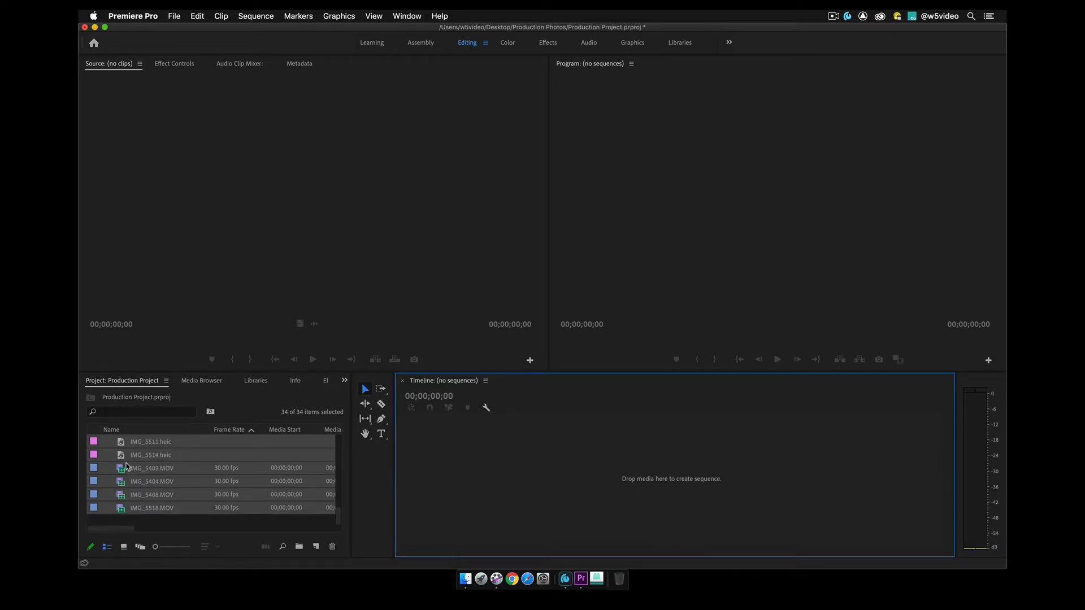
{"action": "scroll", "coordinate": [126, 466], "scroll_direction": "up", "scroll_amount": 3}
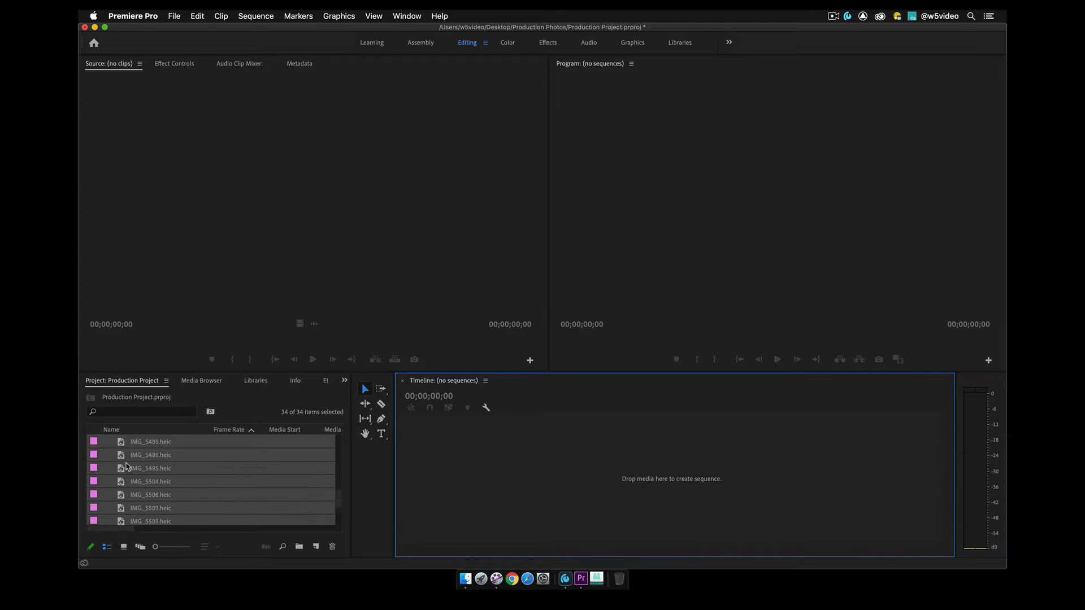
{"action": "scroll", "coordinate": [127, 466], "scroll_direction": "up", "scroll_amount": 5}
Preview IMG_5202.heic, IMG_5203.heic and IMG_5208.heic one after another in the Source Monitor
{"action": "double_click", "coordinate": [120, 448]}
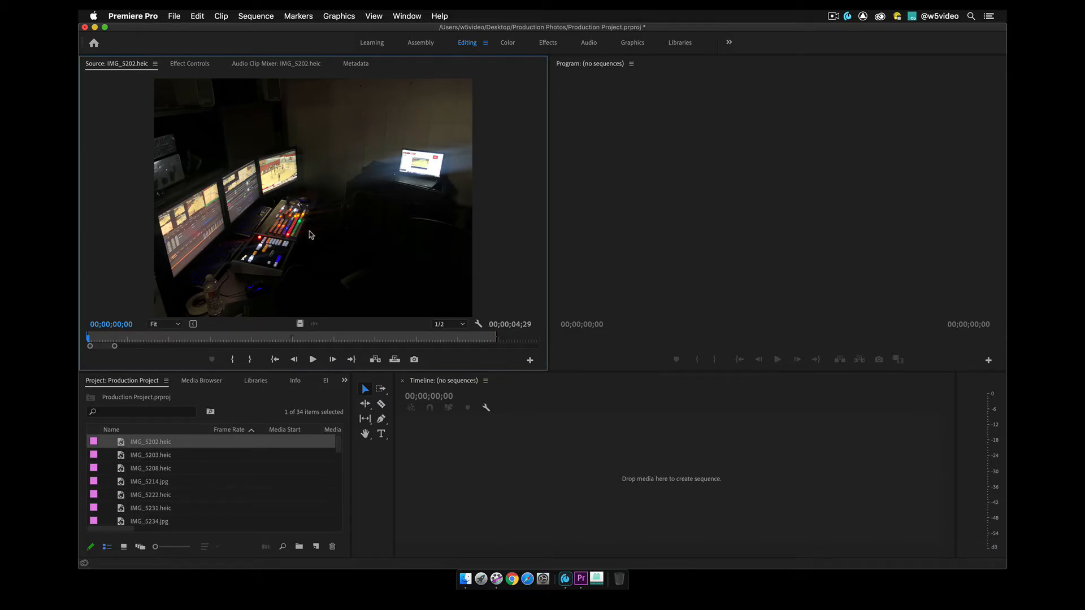
{"action": "double_click", "coordinate": [124, 456]}
{"action": "double_click", "coordinate": [120, 472]}
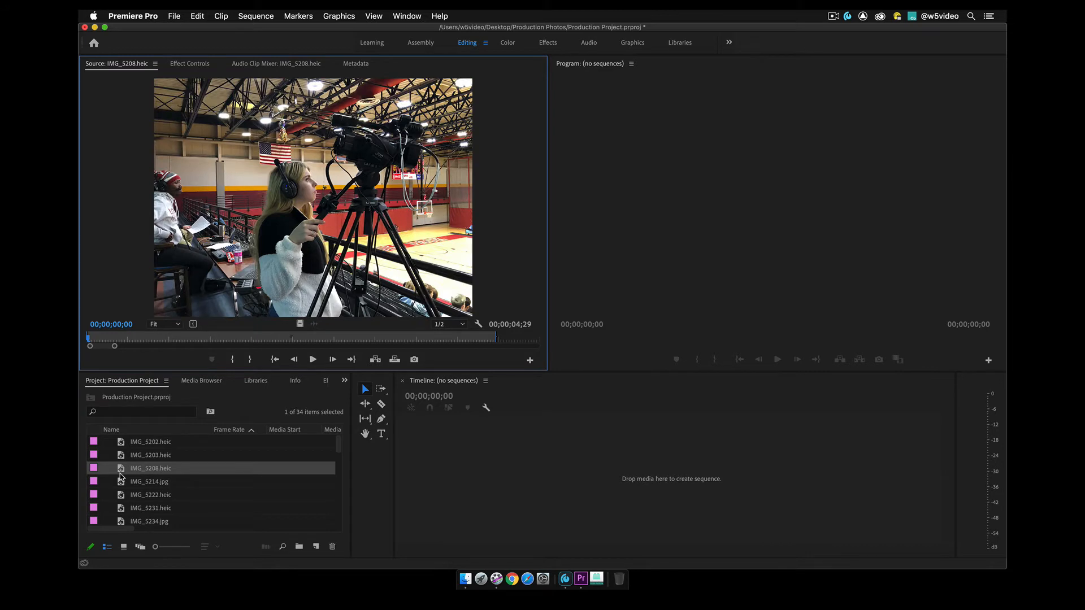
Load IMG_5214.jpg in the Source Monitor and place it on the empty timeline to create a sequence from it
{"action": "double_click", "coordinate": [123, 482]}
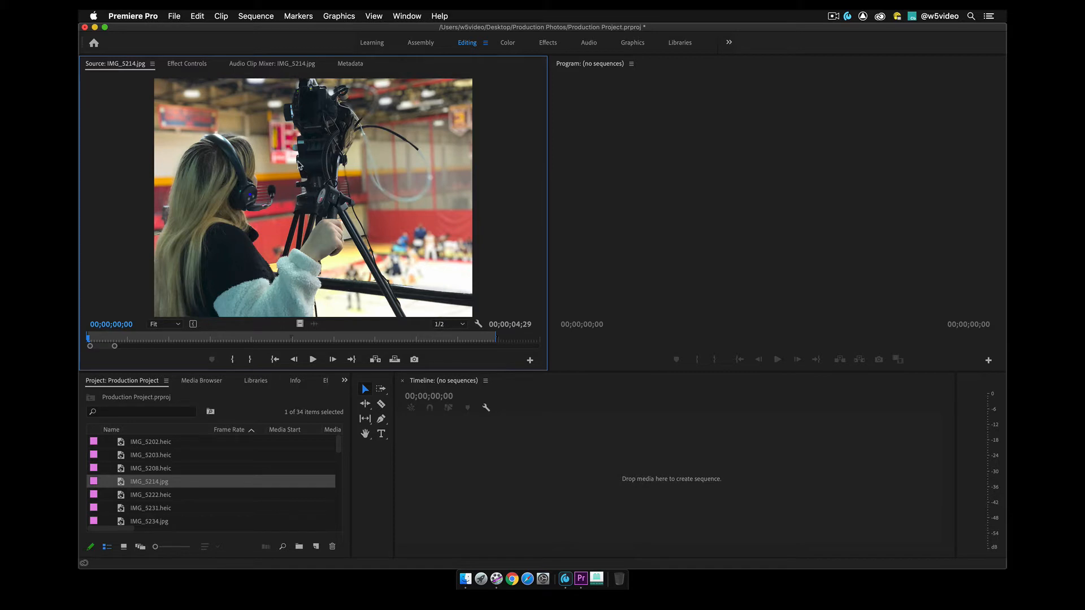
{"action": "left_click_drag", "start_coordinate": [390, 338], "coordinate": [435, 477]}
{"action": "left_click_drag", "start_coordinate": [415, 433], "coordinate": [417, 458]}
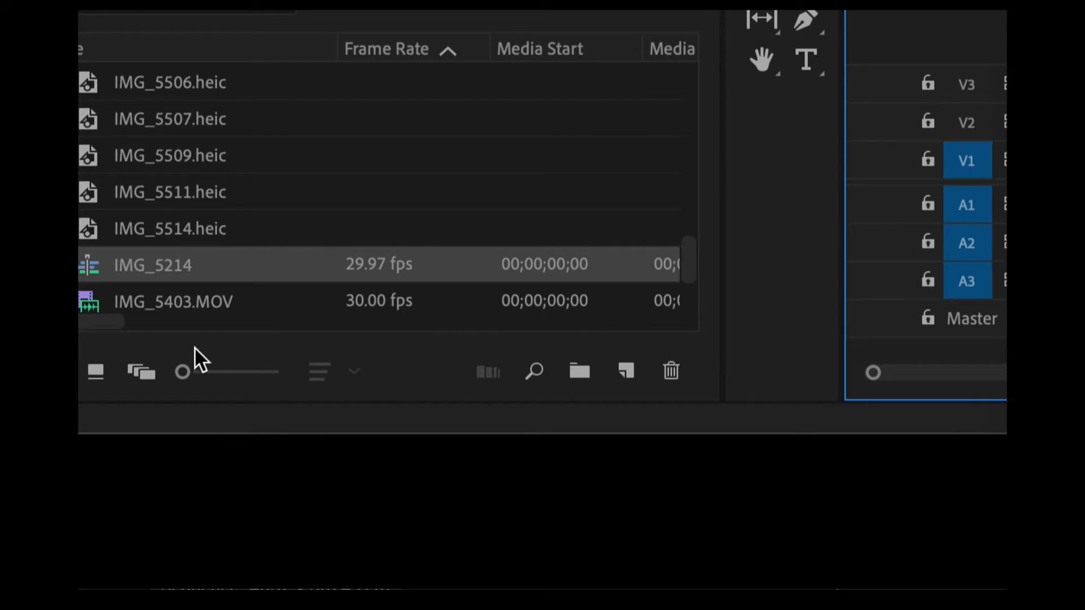
Rename the new IMG_5214 sequence as Production Project
{"action": "left_click", "coordinate": [165, 279]}
{"action": "left_click", "coordinate": [163, 268]}
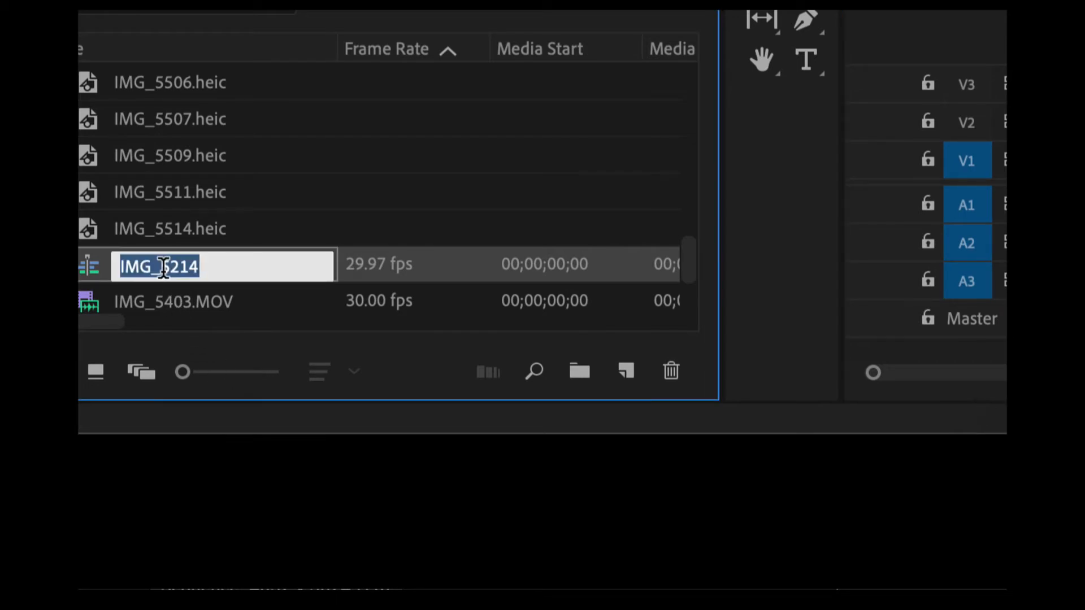
{"action": "type", "text": "P"}
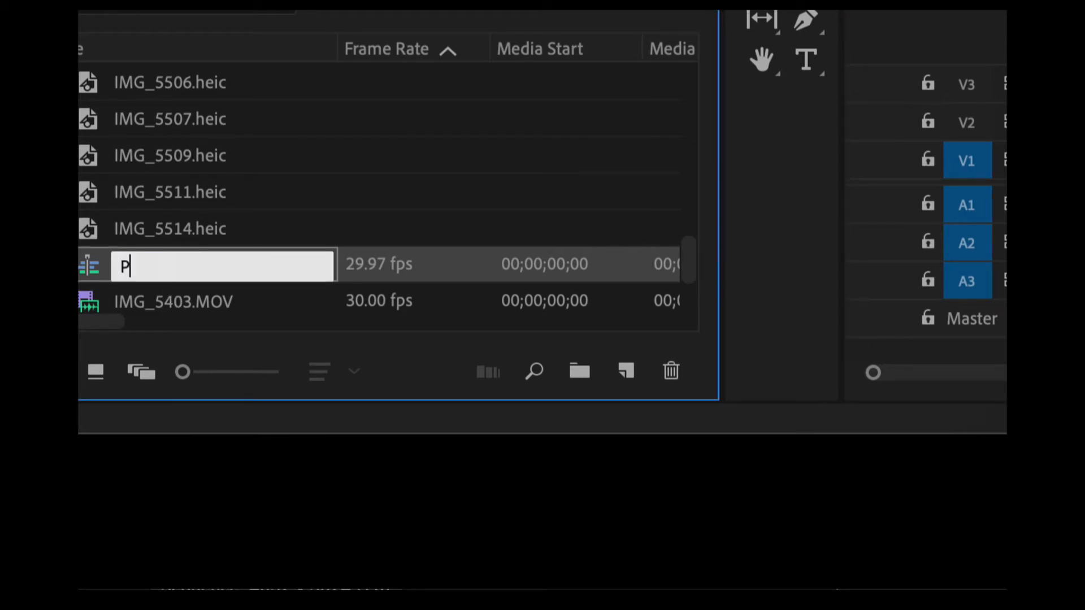
{"action": "type", "text": "roduction"}
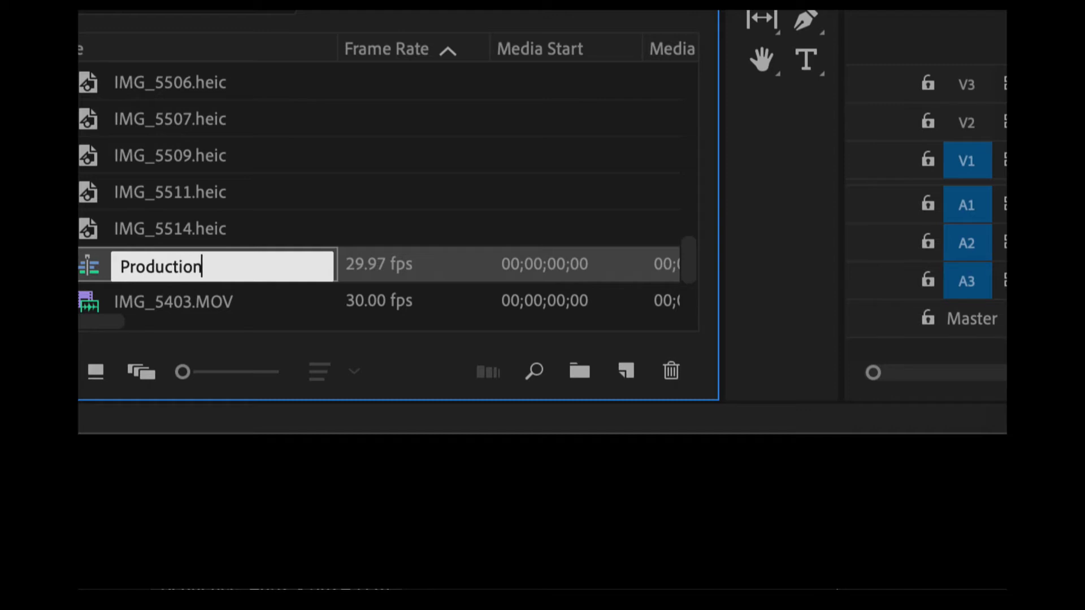
{"action": "type", "text": " Project"}
{"action": "key", "text": "Return"}
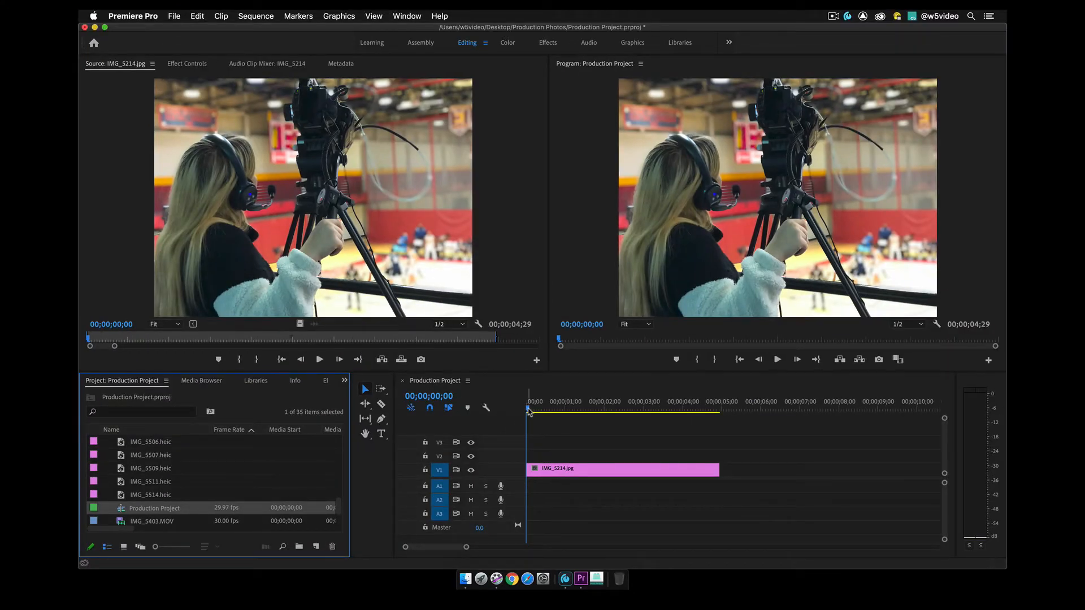
Make the timeline active and reveal its Production Project sequence in the Project panel
{"action": "mouse_move", "coordinate": [527, 409]}
{"action": "left_mouse_down"}
{"action": "mouse_move", "coordinate": [648, 409]}
{"action": "mouse_move", "coordinate": [519, 419]}
{"action": "left_mouse_up"}
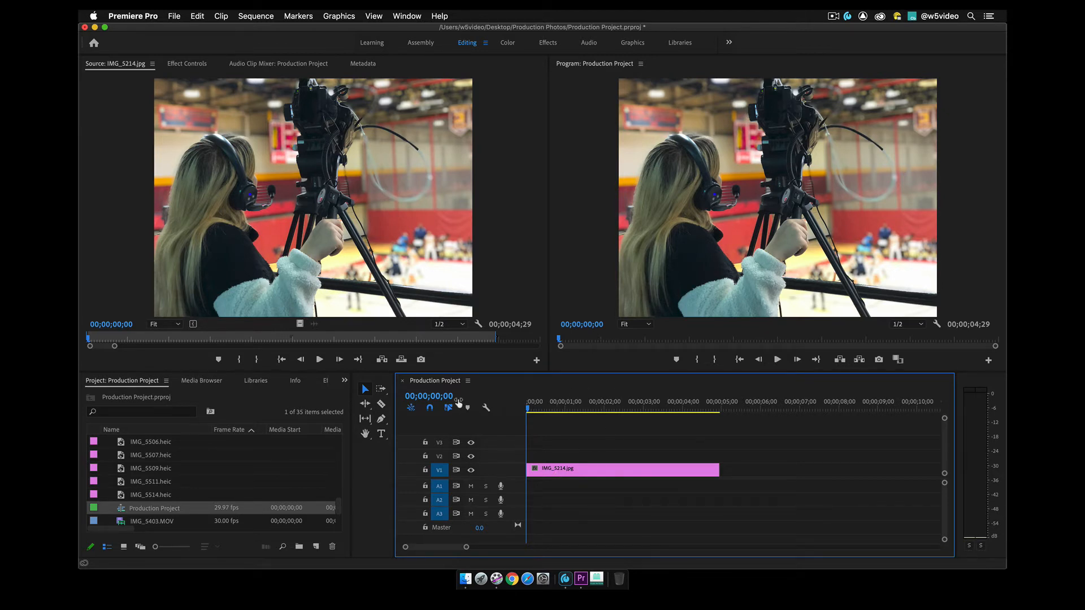
{"action": "left_click", "coordinate": [466, 381]}
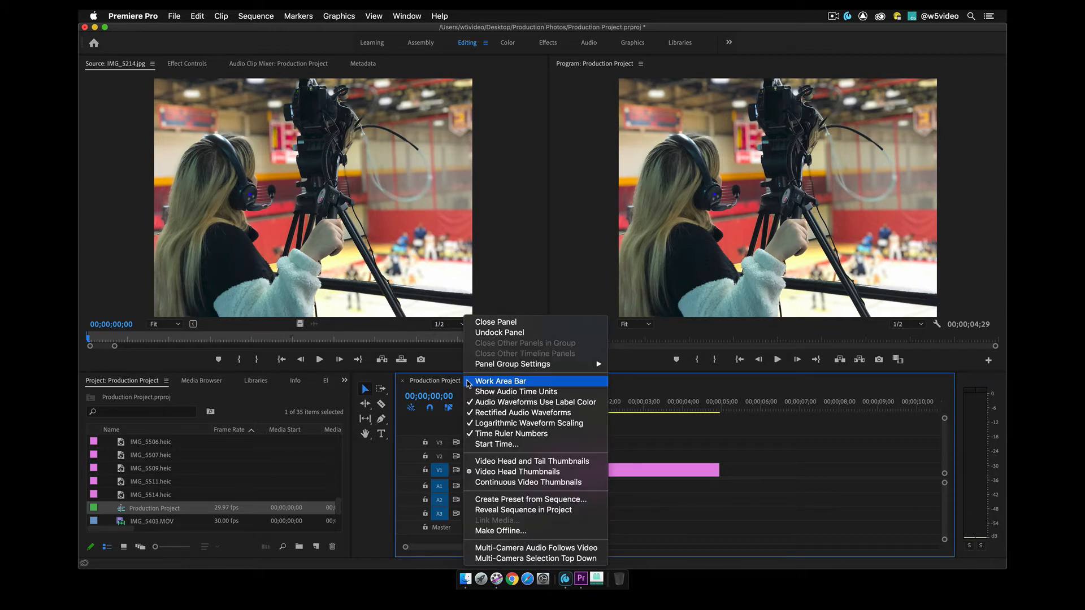
{"action": "left_click", "coordinate": [363, 481]}
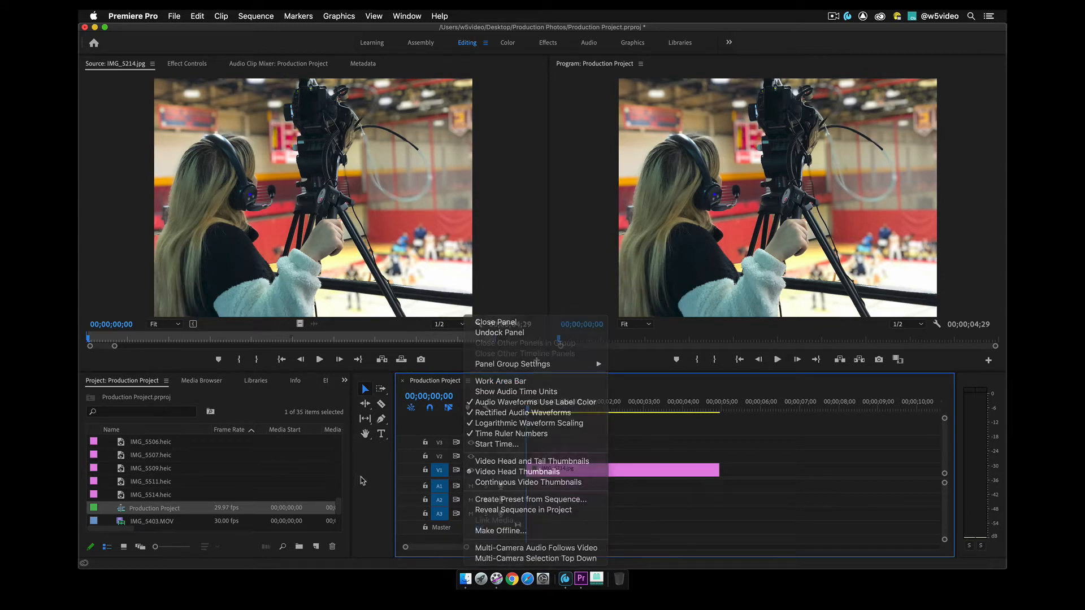
{"action": "left_click", "coordinate": [467, 381]}
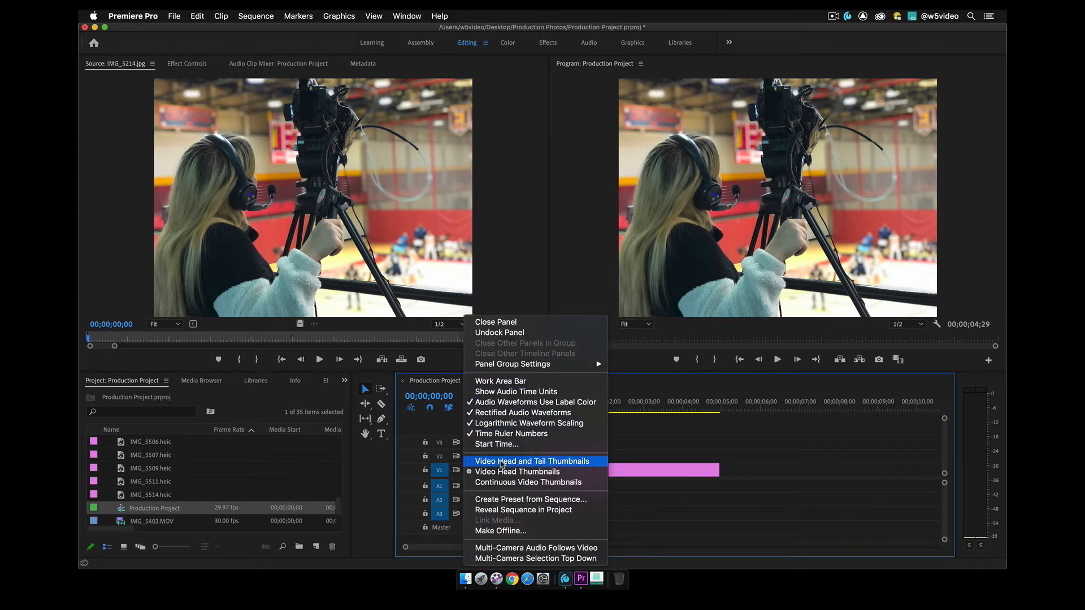
{"action": "left_click", "coordinate": [502, 510]}
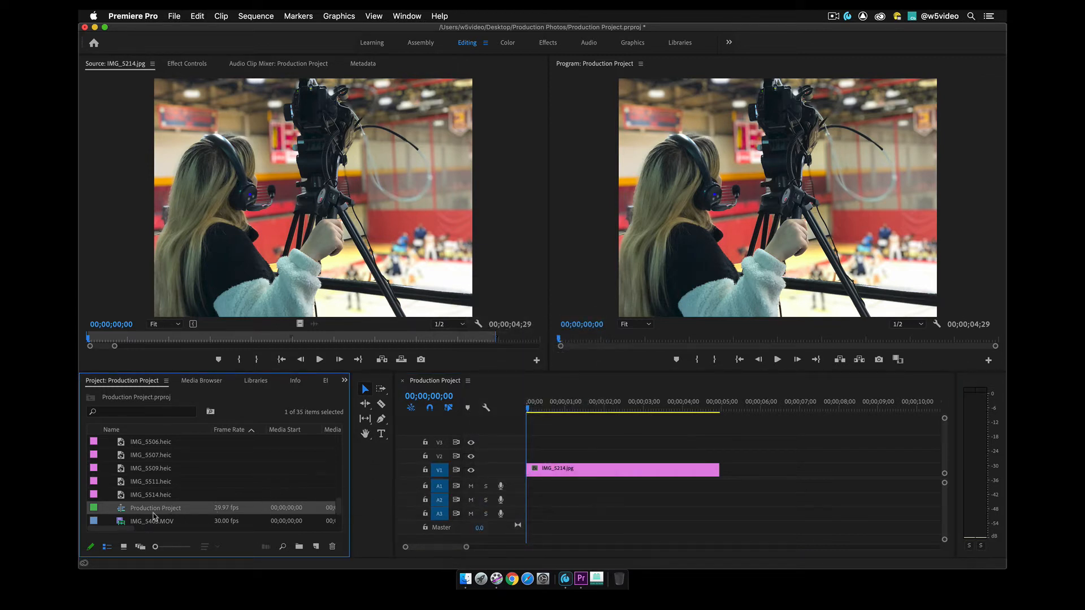
Set the Production Project sequence's frame size to 1920 horizontal by 1080 vertical, accepting deletion of its preview files
{"action": "right_click", "coordinate": [121, 511]}
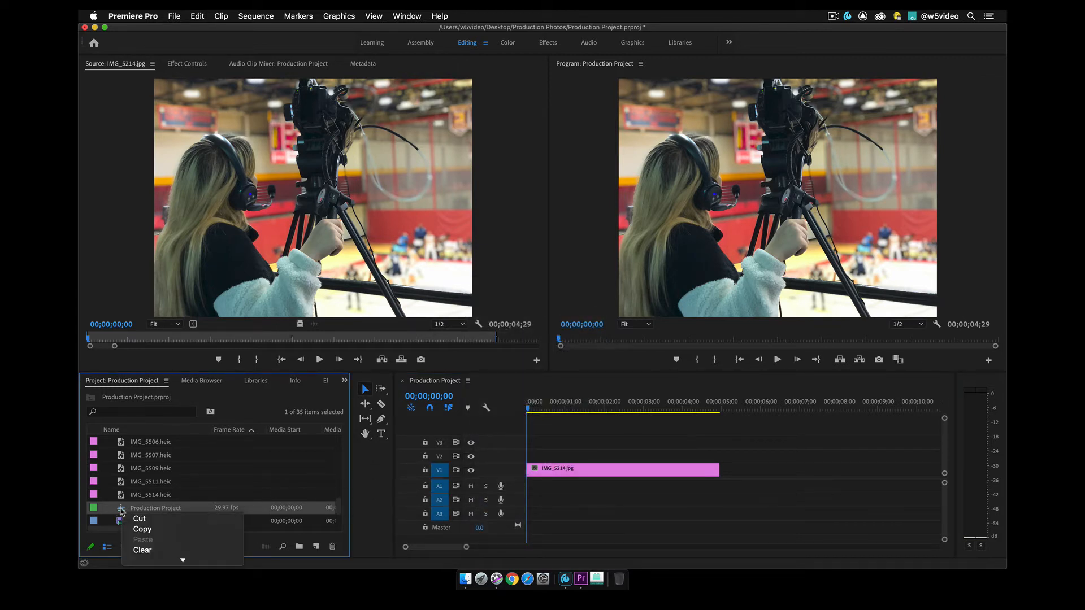
{"action": "mouse_move", "coordinate": [156, 590]}
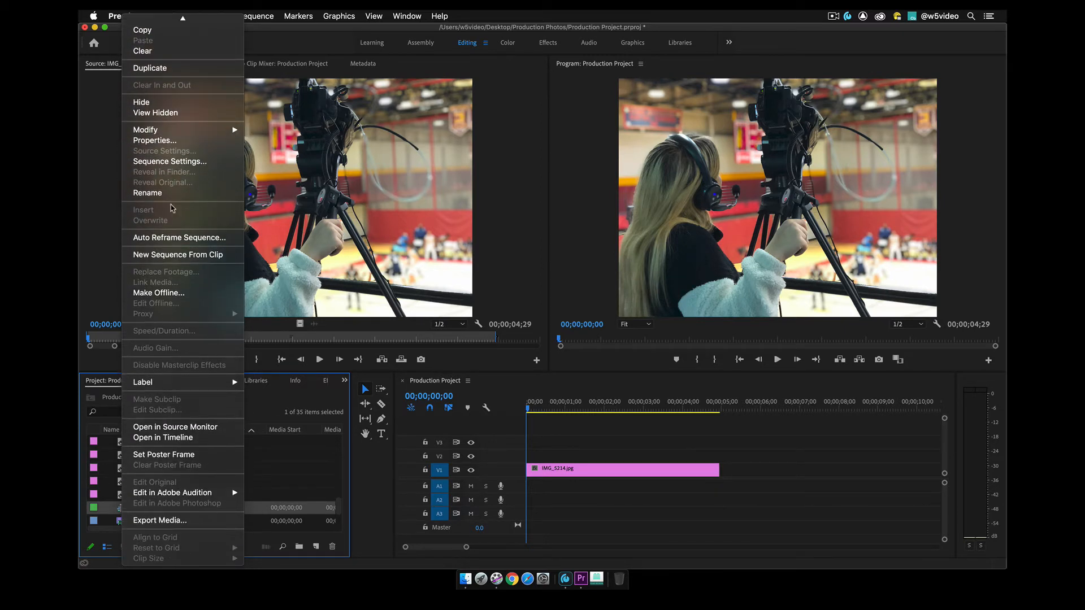
{"action": "left_click", "coordinate": [178, 162]}
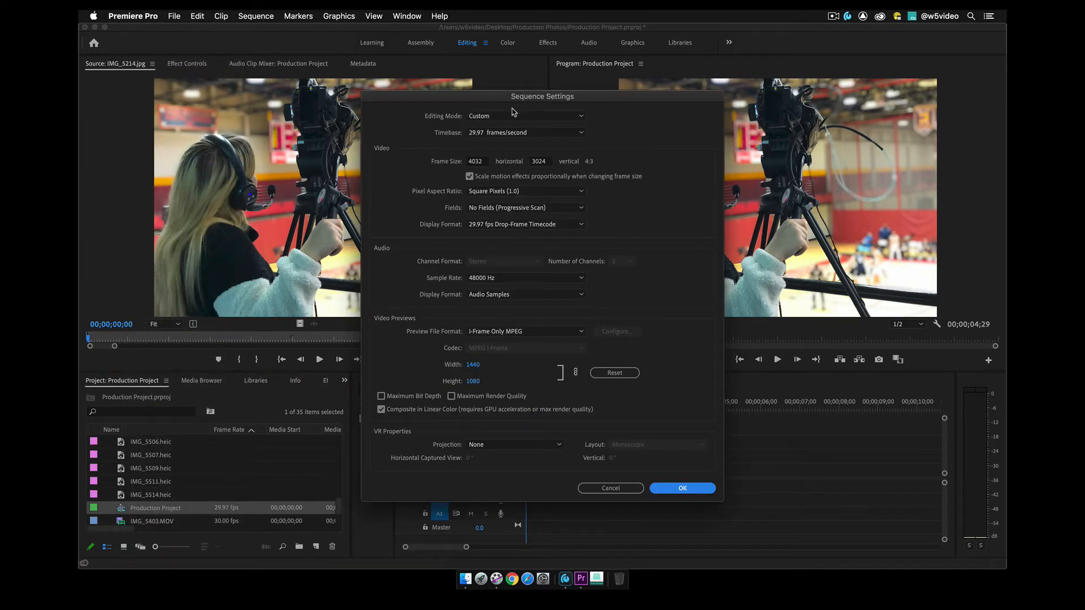
{"action": "left_click", "coordinate": [484, 164]}
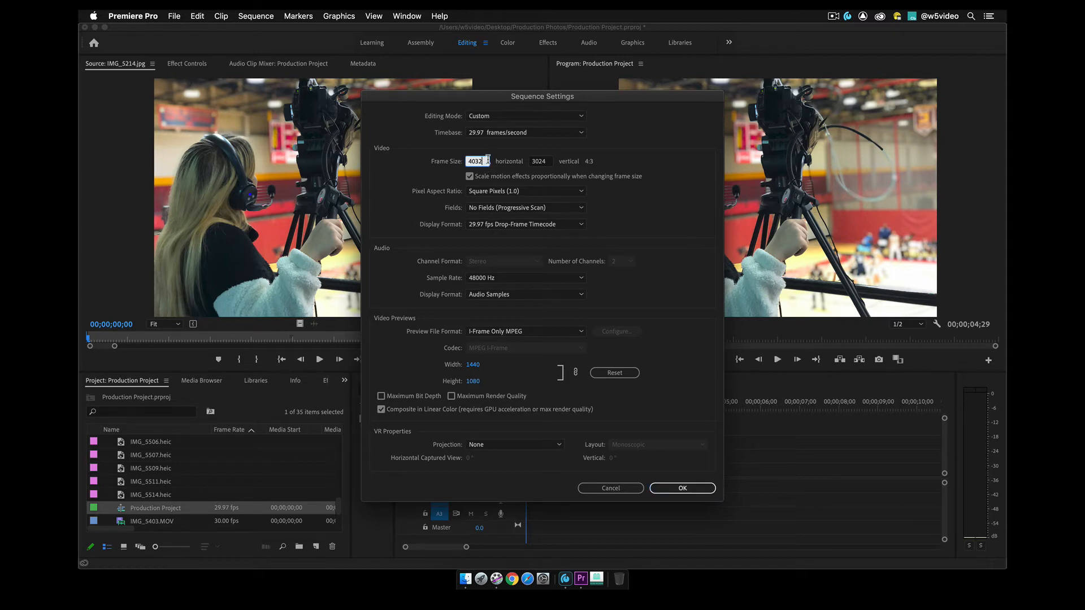
{"action": "double_click", "coordinate": [488, 160]}
{"action": "type", "text": "1920"}
{"action": "left_click", "coordinate": [552, 163]}
{"action": "left_click_drag", "start_coordinate": [550, 161], "coordinate": [475, 161]}
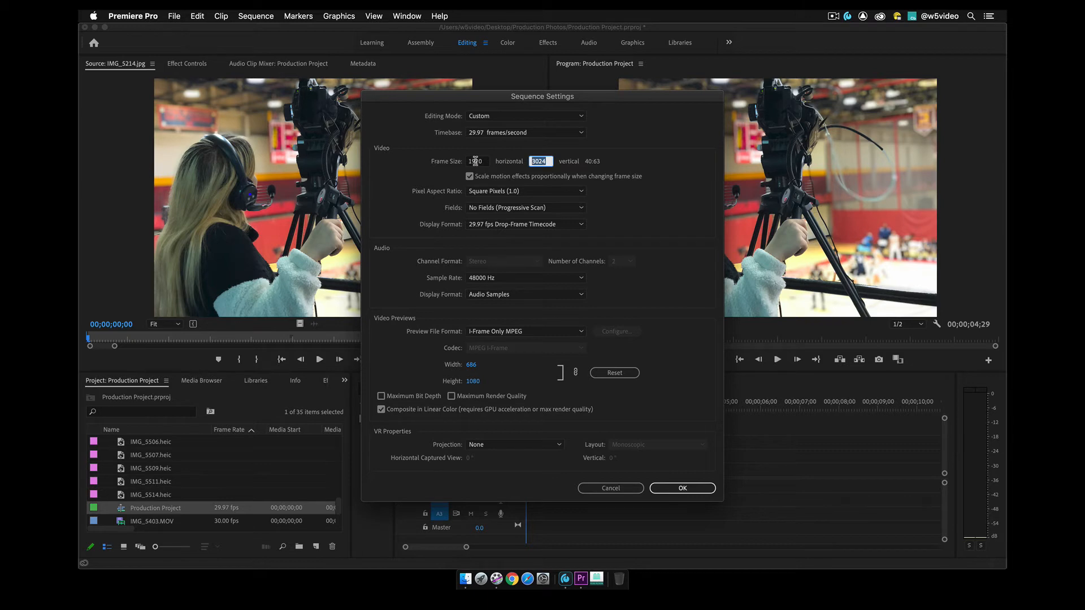
{"action": "type", "text": "1080"}
{"action": "key", "text": "Tab"}
{"action": "left_click", "coordinate": [682, 487]}
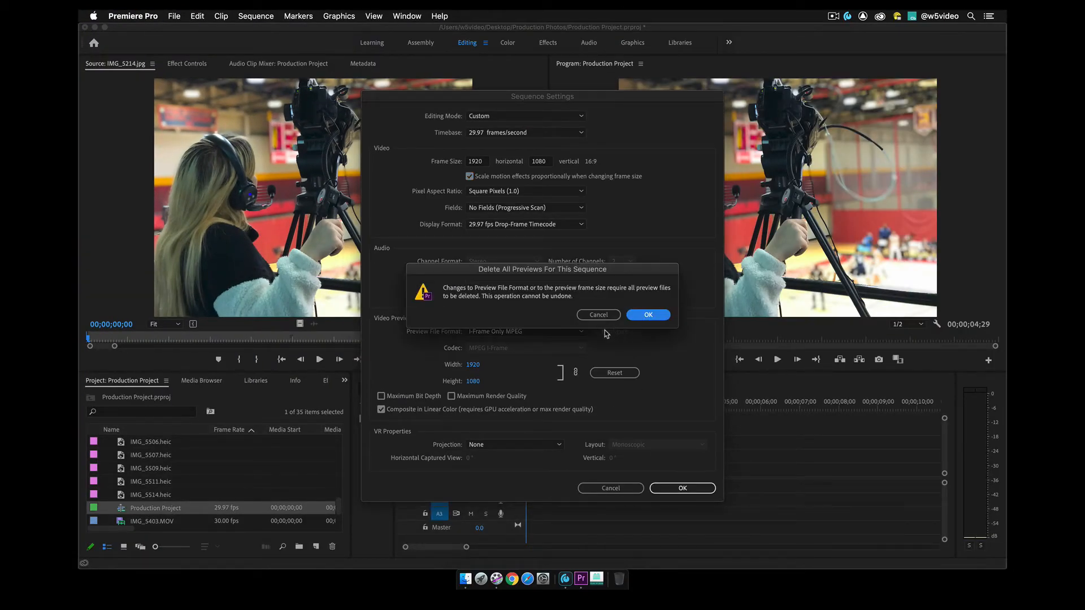
{"action": "left_click", "coordinate": [648, 315]}
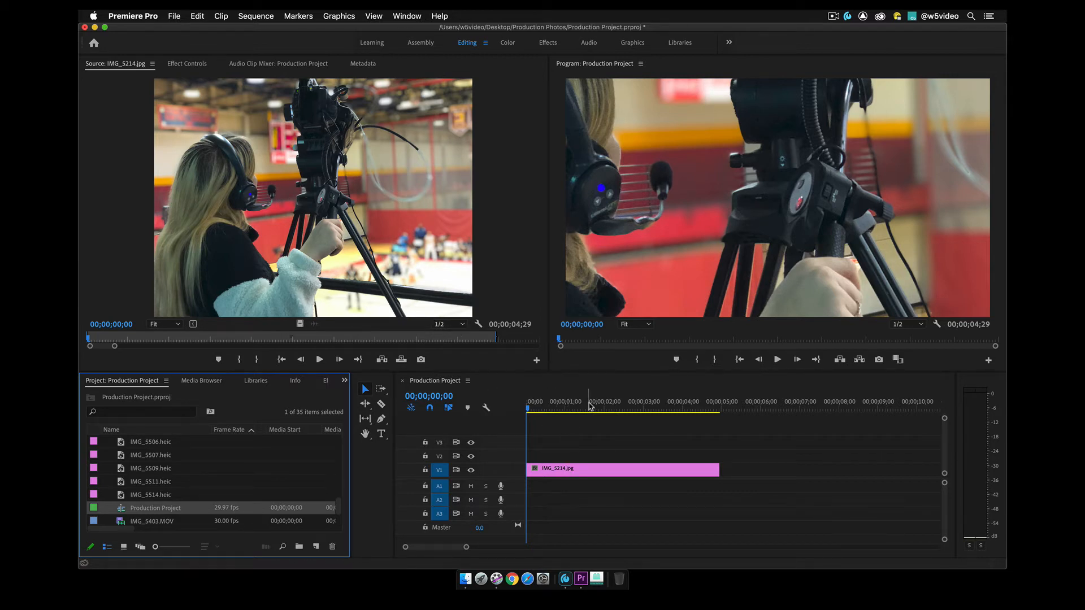
Apply Scale to Frame Size to the IMG_5214.jpg clip on track V1
{"action": "left_click", "coordinate": [581, 473]}
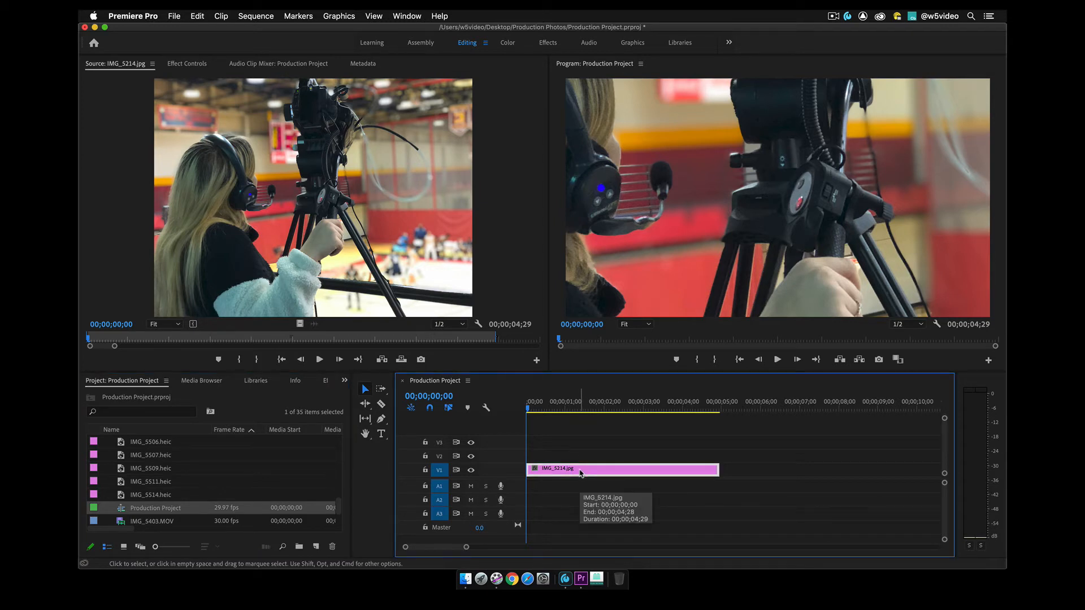
{"action": "right_click", "coordinate": [581, 473]}
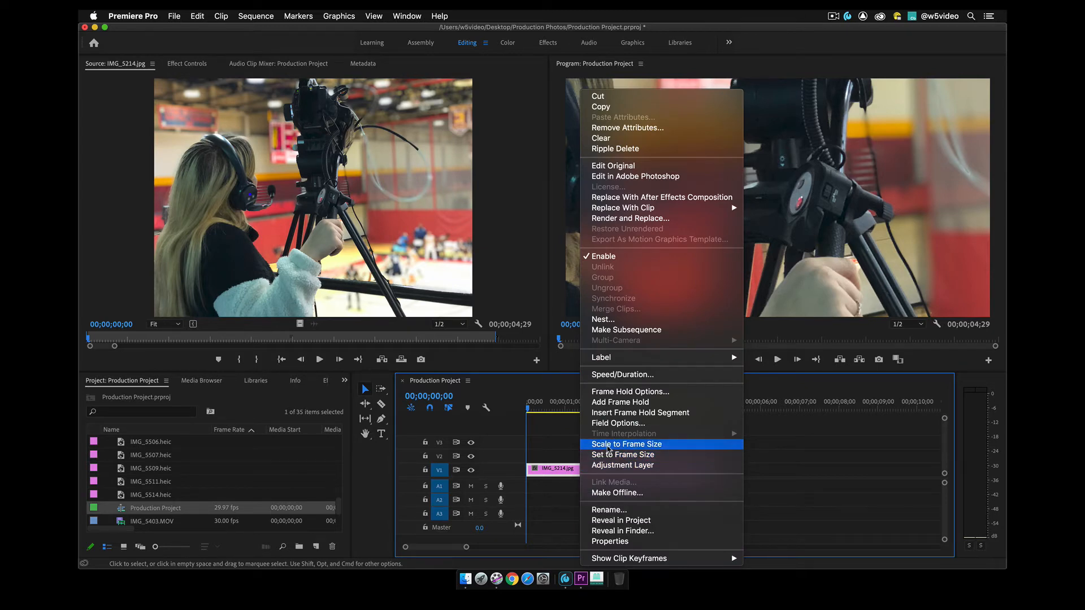
{"action": "left_click", "coordinate": [608, 444]}
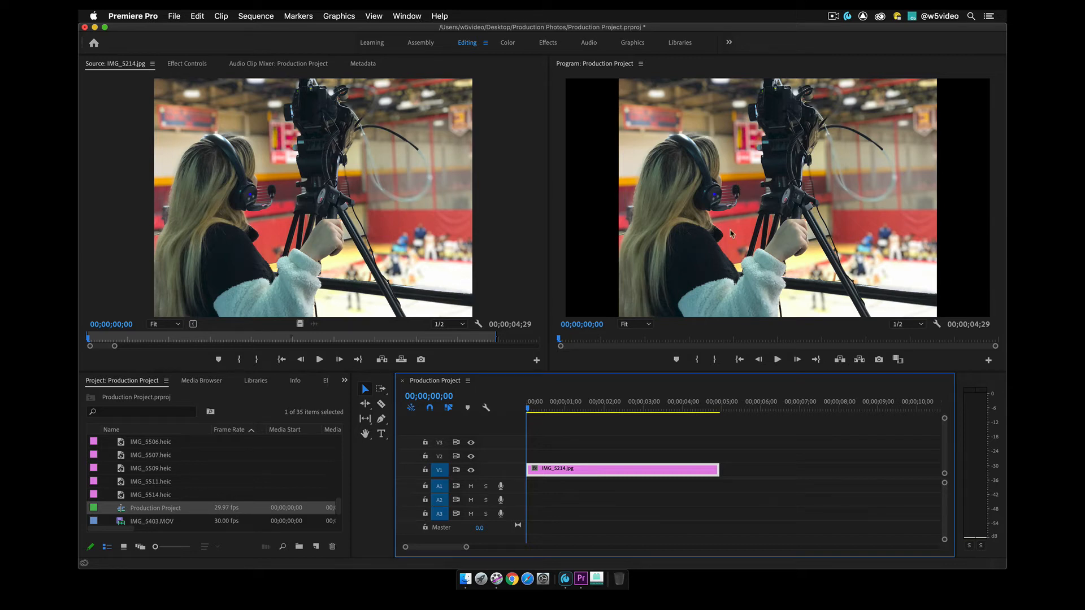
Scale the IMG_5214.jpg clip on track V1 up to 136 in its Motion settings so it fills the frame width
{"action": "left_click_drag", "start_coordinate": [558, 403], "coordinate": [582, 401]}
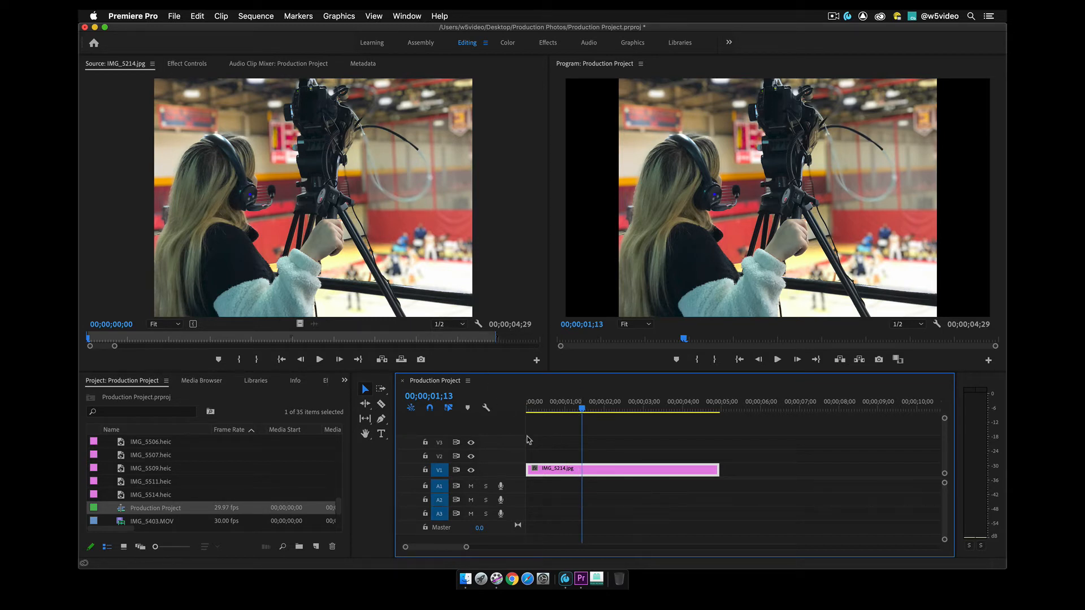
{"action": "left_click", "coordinate": [547, 455]}
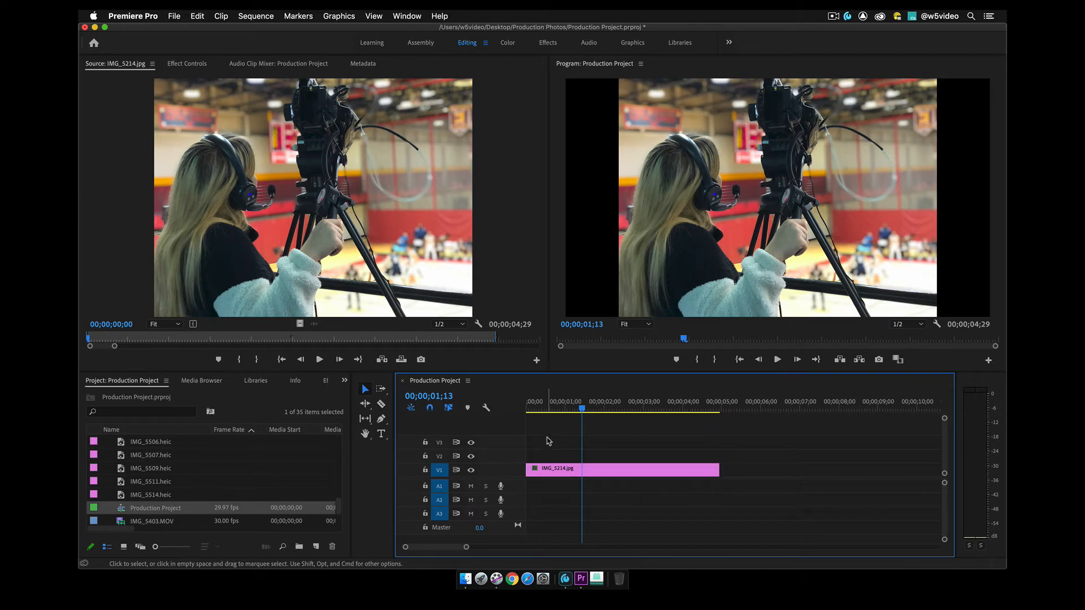
{"action": "left_click", "coordinate": [552, 473]}
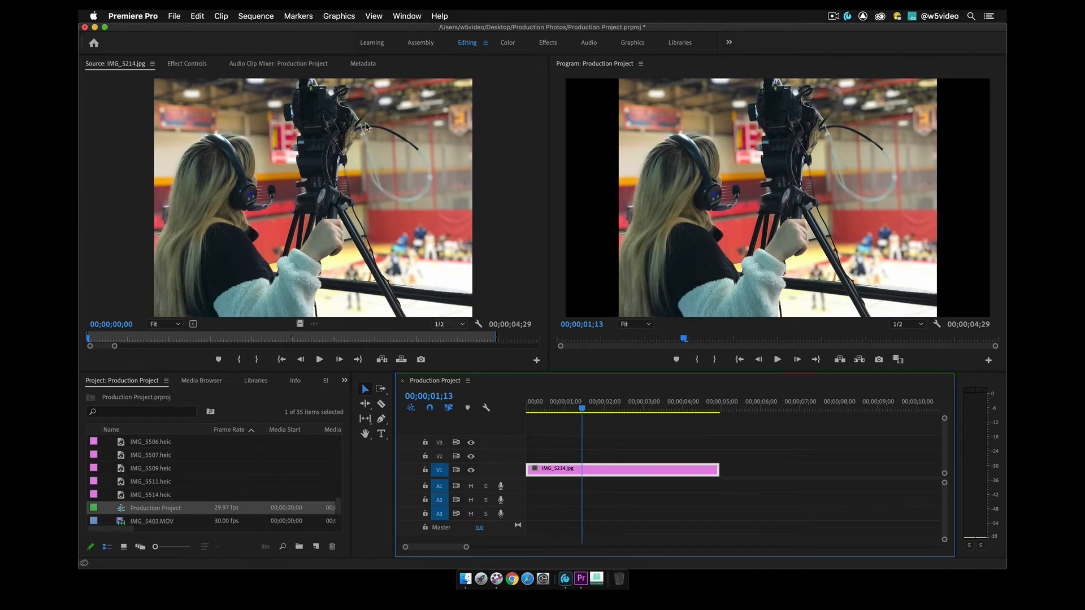
{"action": "left_click", "coordinate": [198, 65]}
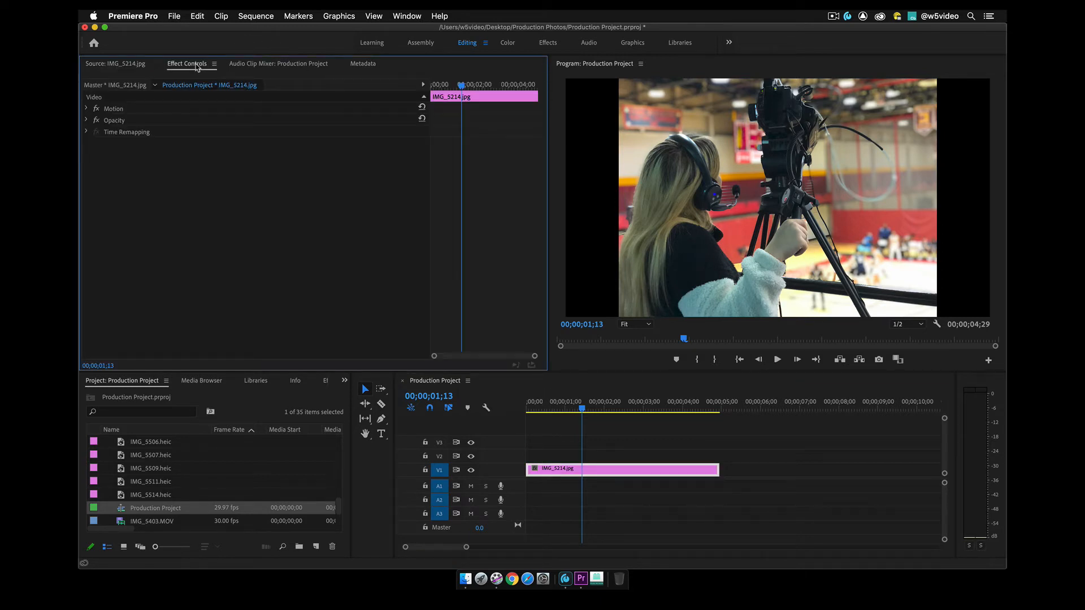
{"action": "left_click", "coordinate": [85, 109]}
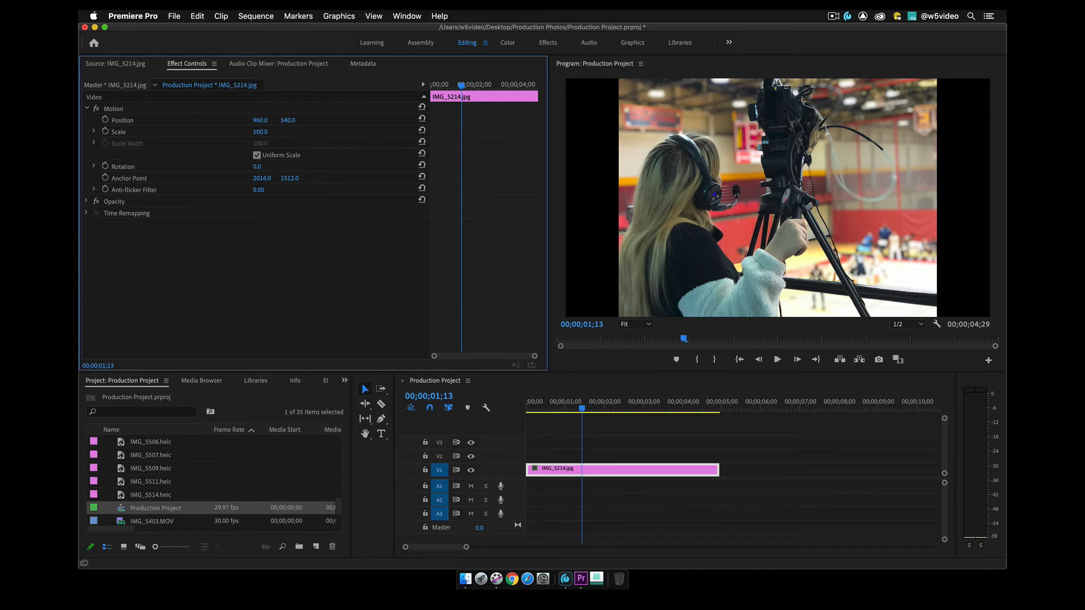
{"action": "mouse_move", "coordinate": [260, 132]}
{"action": "left_mouse_down"}
{"action": "mouse_move", "coordinate": [281, 131]}
{"action": "mouse_move", "coordinate": [269, 132]}
{"action": "left_mouse_up"}
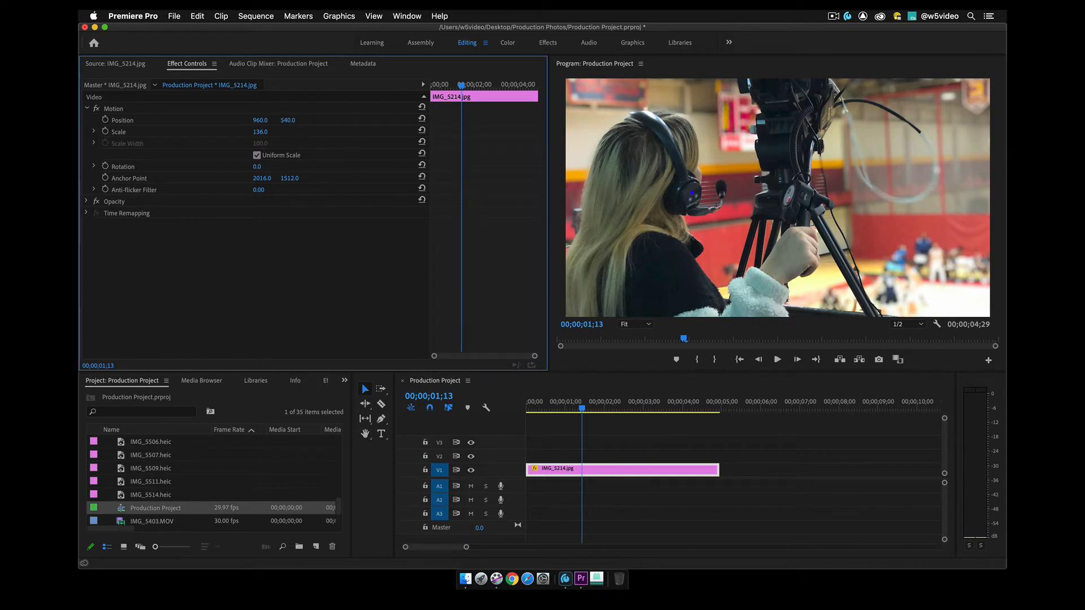
Set the IMG_5214.jpg clip's Motion Position to 983, 734 and play back the start of the sequence
{"action": "left_click_drag", "start_coordinate": [287, 119], "coordinate": [397, 120]}
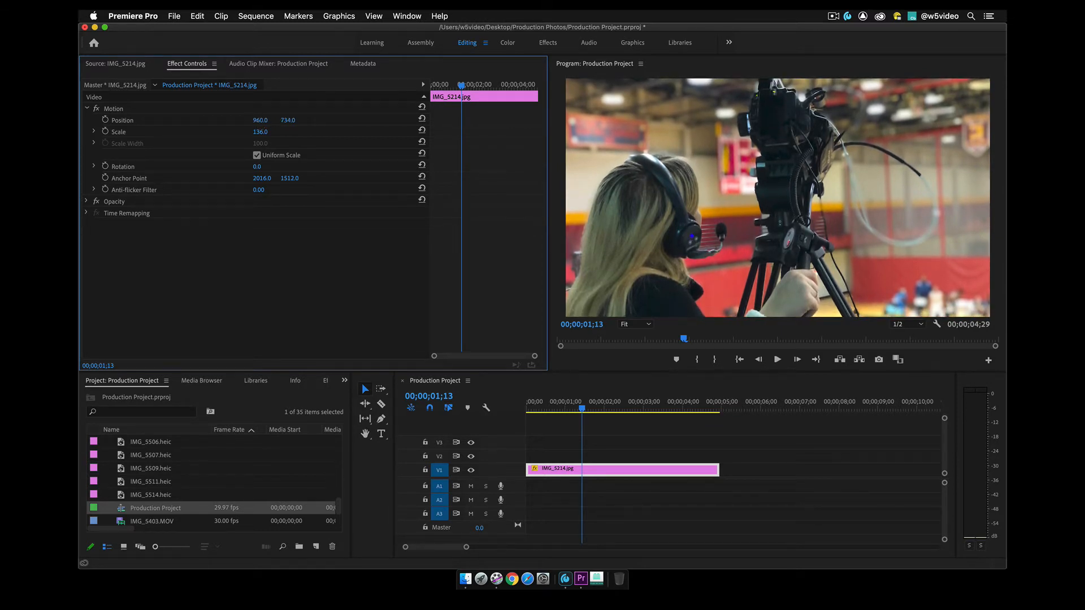
{"action": "mouse_move", "coordinate": [260, 119]}
{"action": "left_mouse_down"}
{"action": "mouse_move", "coordinate": [390, 120]}
{"action": "mouse_move", "coordinate": [265, 121]}
{"action": "left_mouse_up"}
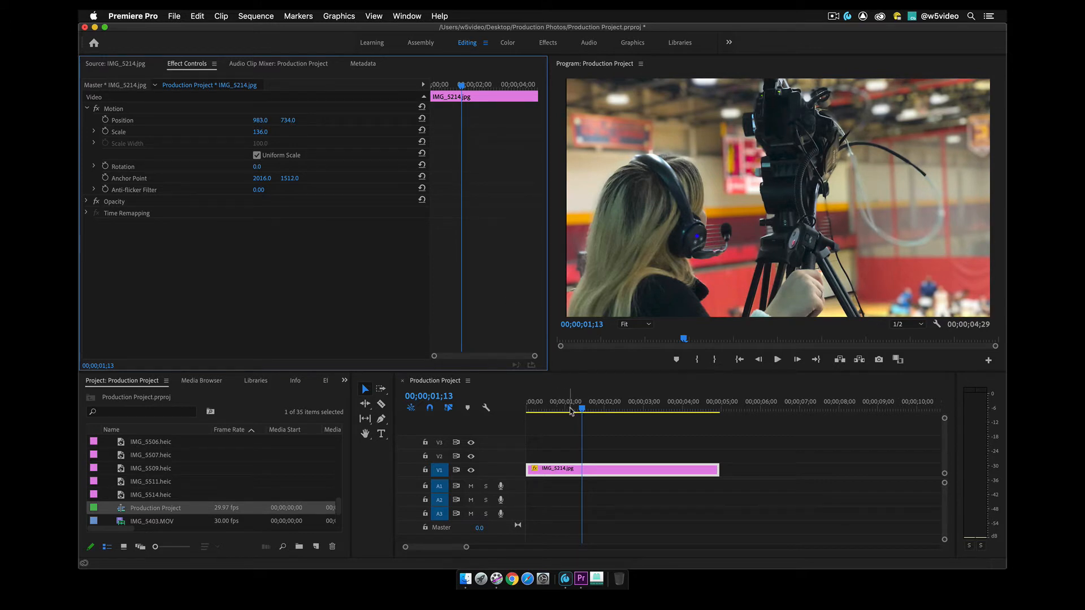
{"action": "left_click_drag", "start_coordinate": [584, 410], "coordinate": [470, 412]}
{"action": "key", "text": "space"}
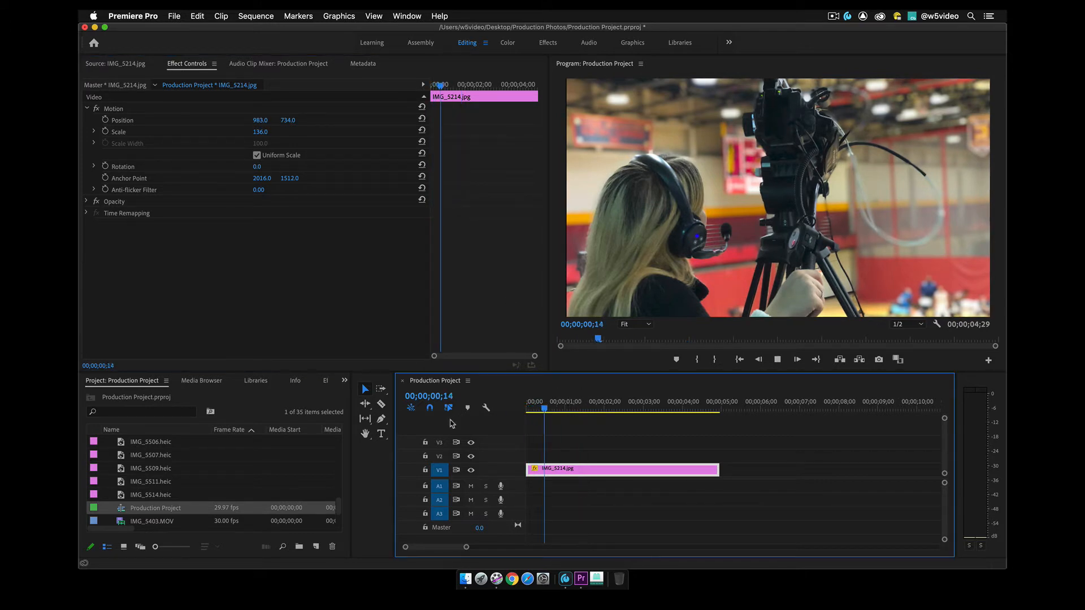
{"action": "key", "text": "space"}
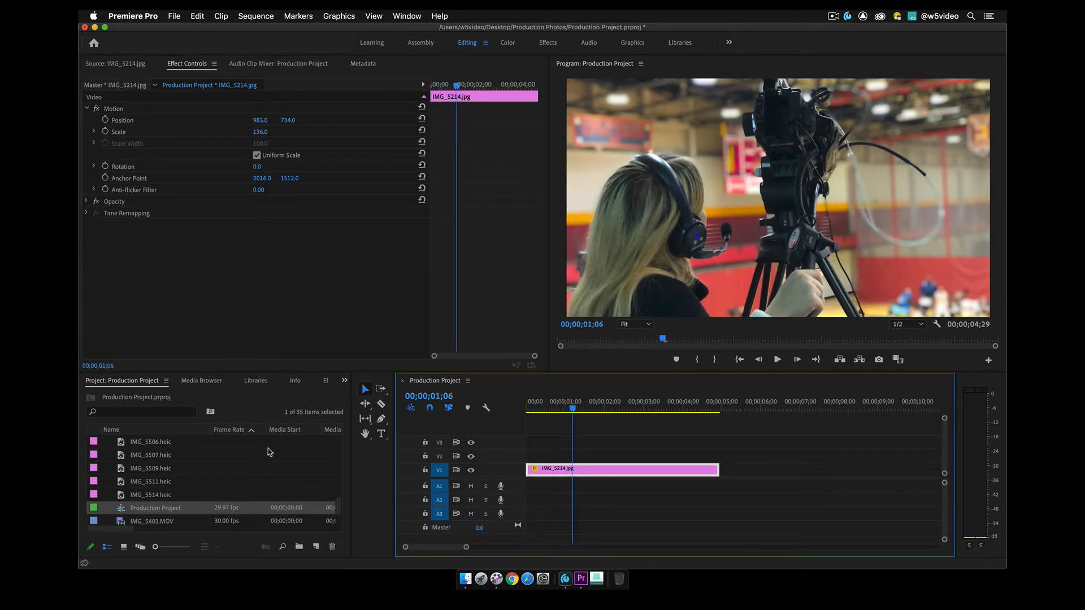
Preview several of the HEIC photos and add IMG_5507.heic to track V1 directly after IMG_5214.jpg
{"action": "double_click", "coordinate": [122, 481]}
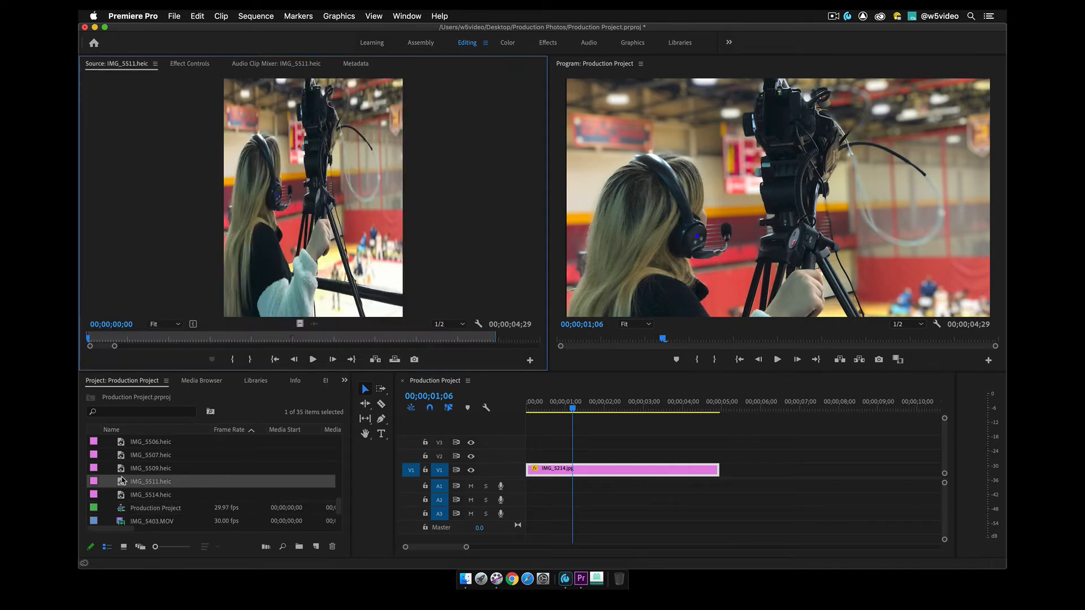
{"action": "double_click", "coordinate": [121, 459]}
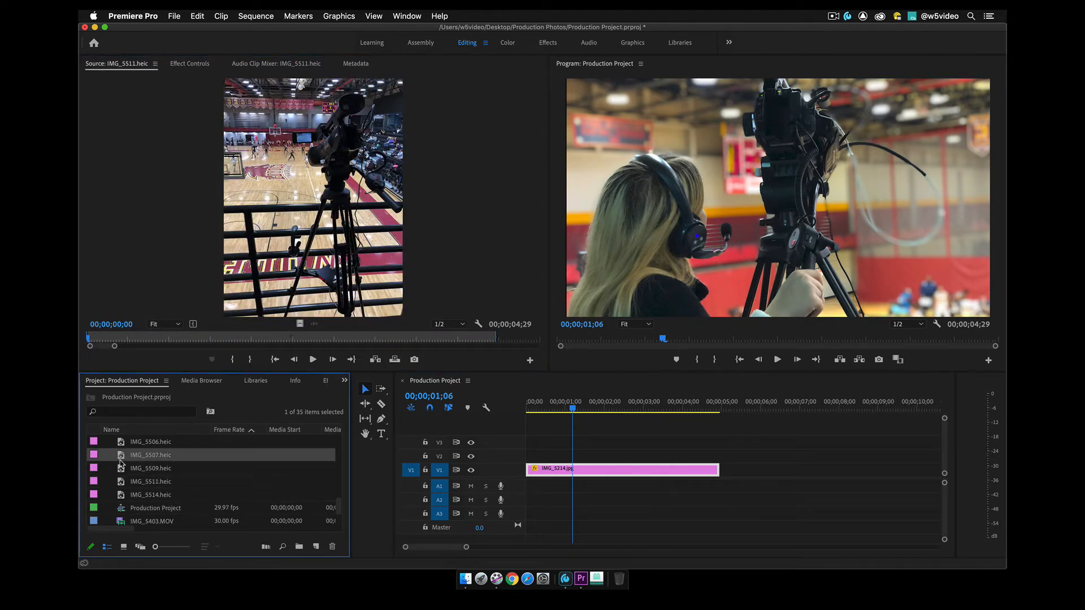
{"action": "double_click", "coordinate": [122, 443]}
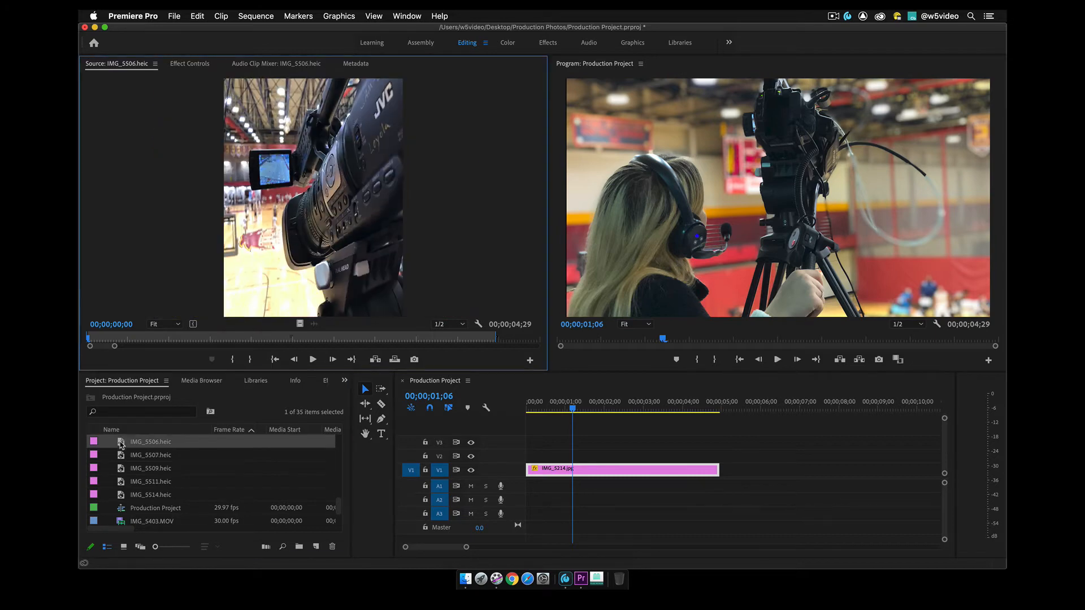
{"action": "double_click", "coordinate": [119, 457]}
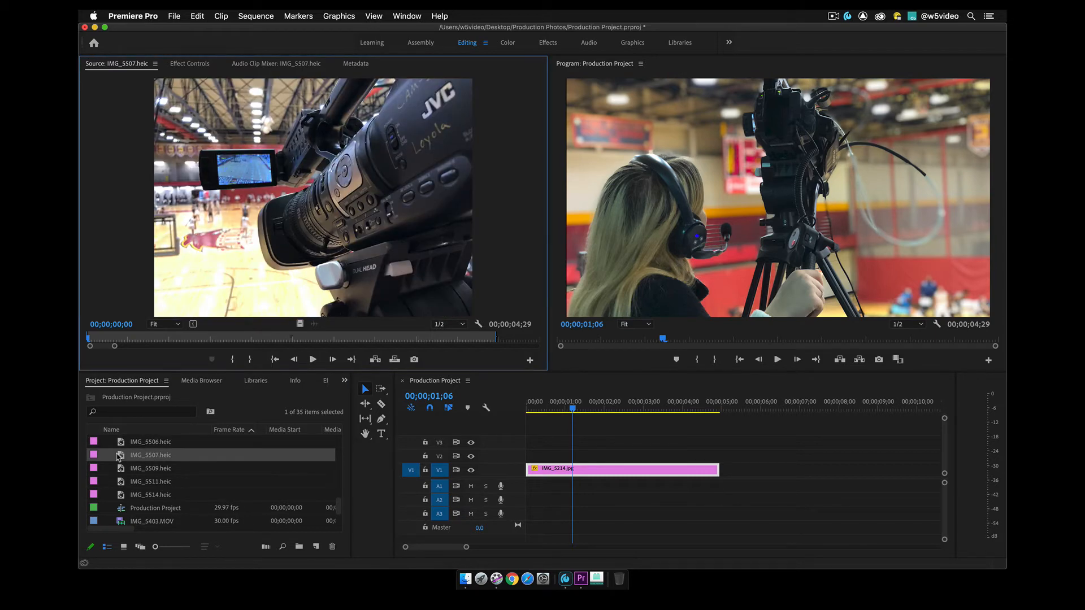
{"action": "left_click_drag", "start_coordinate": [120, 461], "coordinate": [726, 473]}
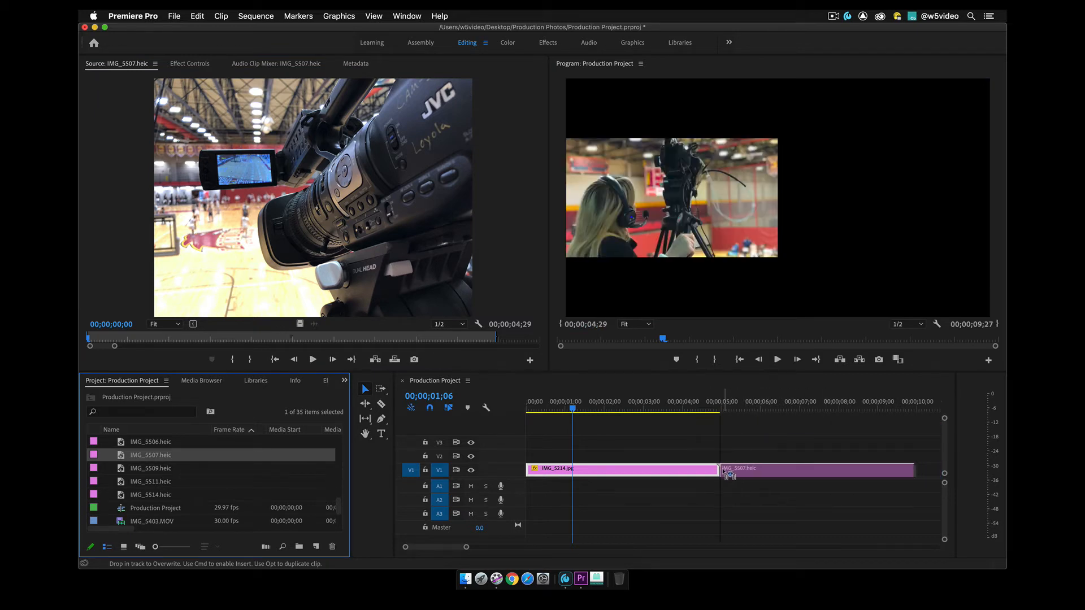
Apply Scale to Frame Size to the IMG_5507.heic clip on track V1
{"action": "left_click", "coordinate": [679, 401]}
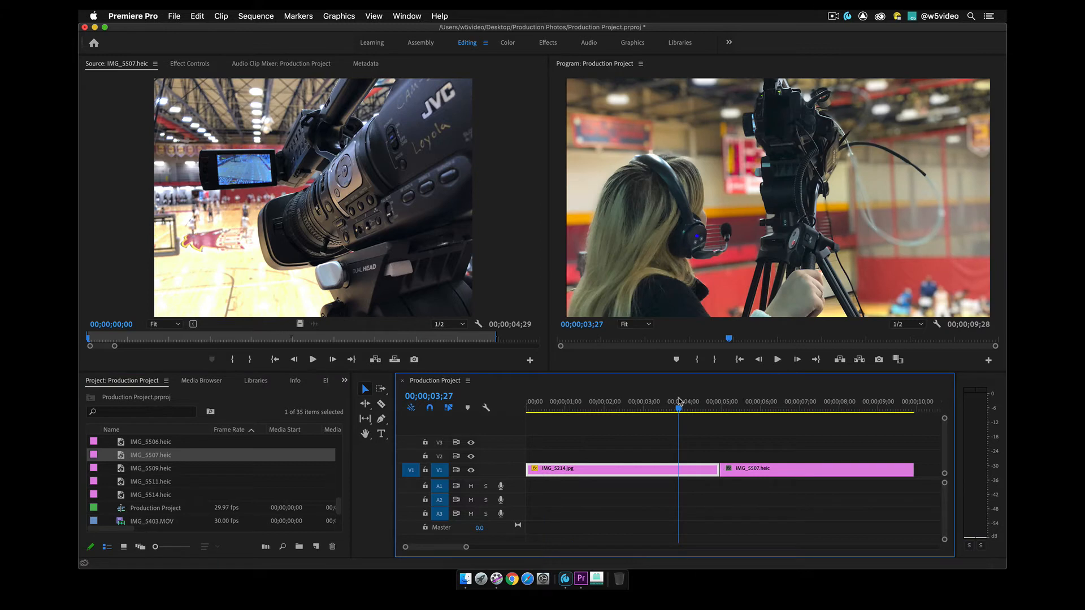
{"action": "left_click_drag", "start_coordinate": [678, 401], "coordinate": [791, 407]}
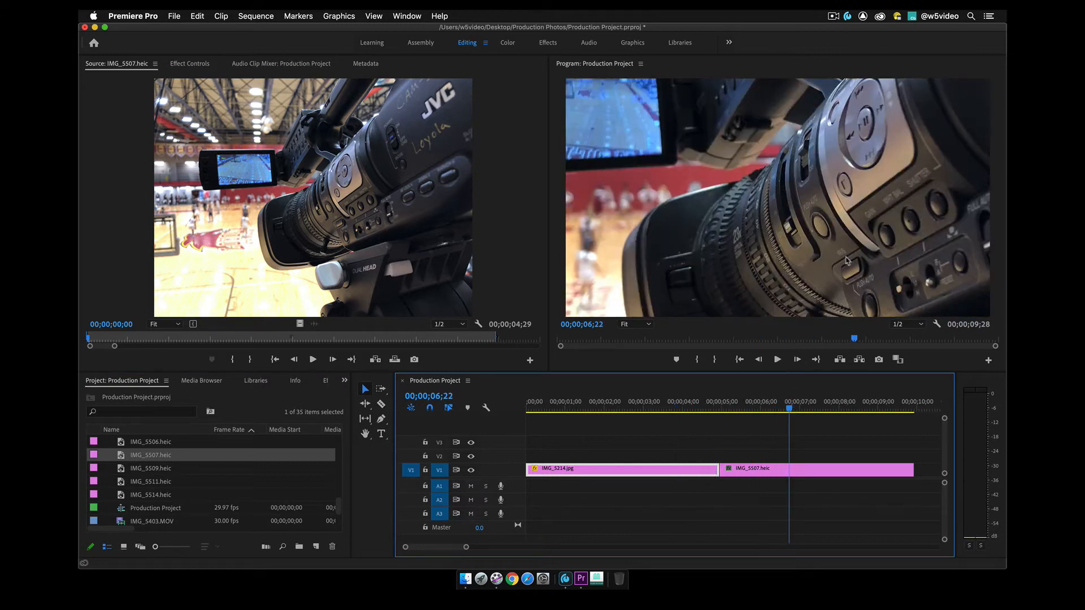
{"action": "left_click", "coordinate": [815, 472]}
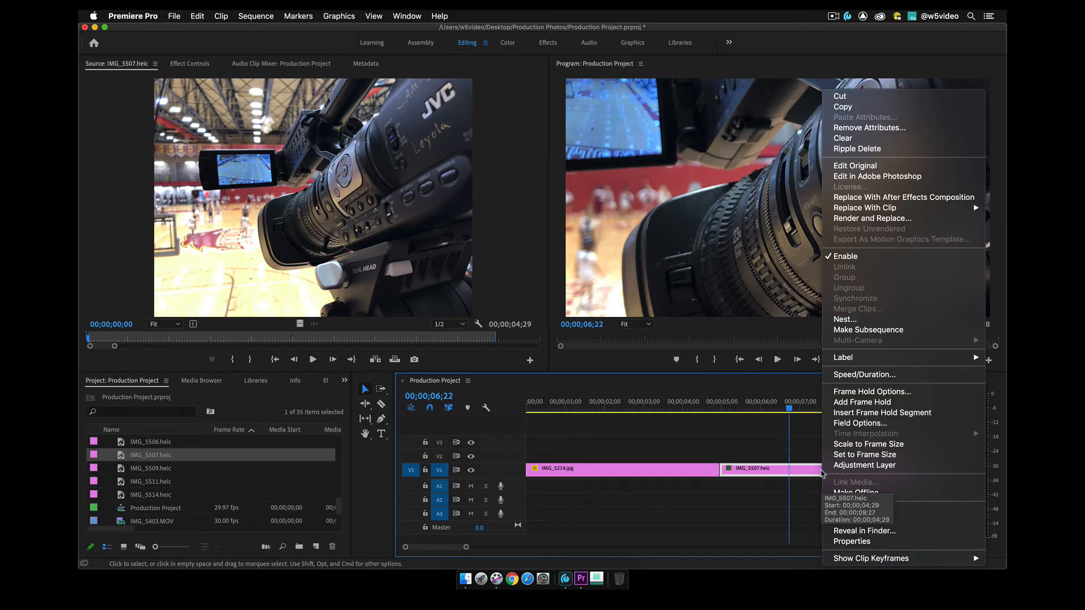
{"action": "left_click", "coordinate": [853, 445]}
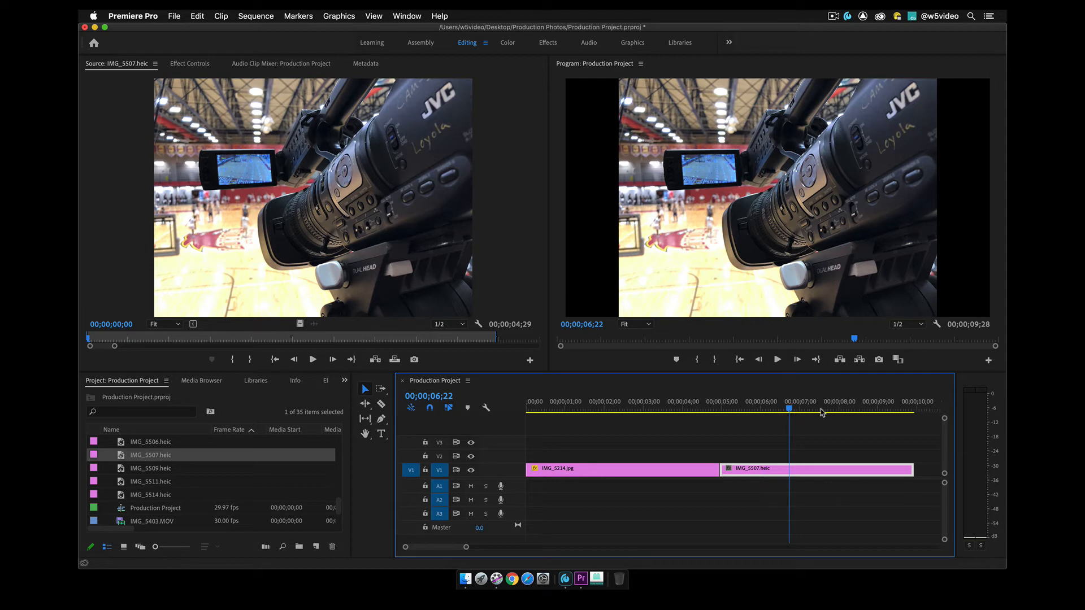
Set the IMG_5507.heic clip's Motion Scale to 138 and scrub back over the cut to IMG_5214.jpg
{"action": "left_click_drag", "start_coordinate": [790, 408], "coordinate": [803, 407]}
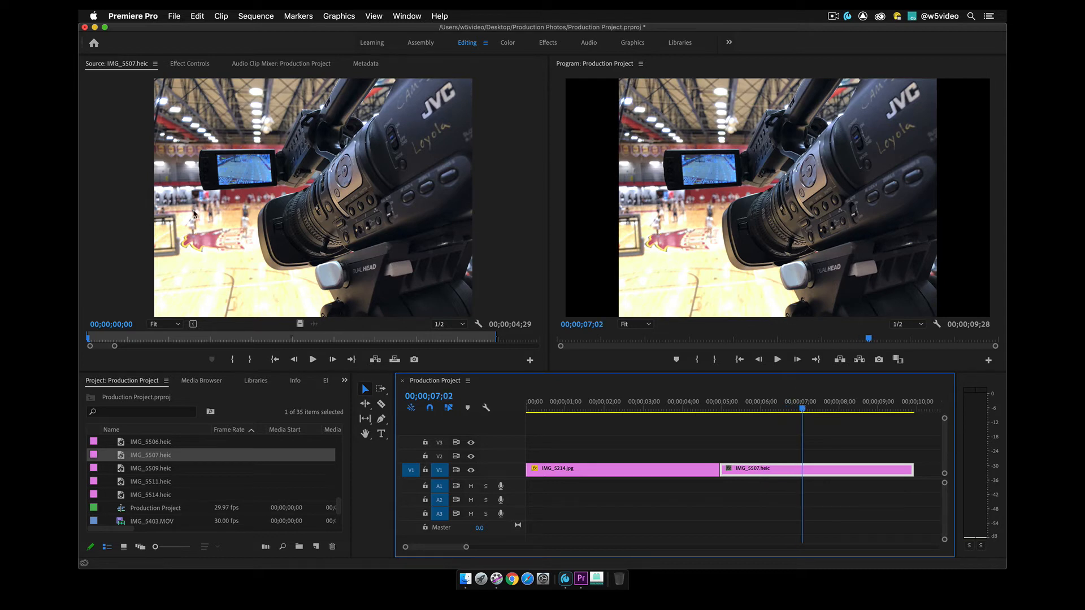
{"action": "left_click", "coordinate": [189, 64]}
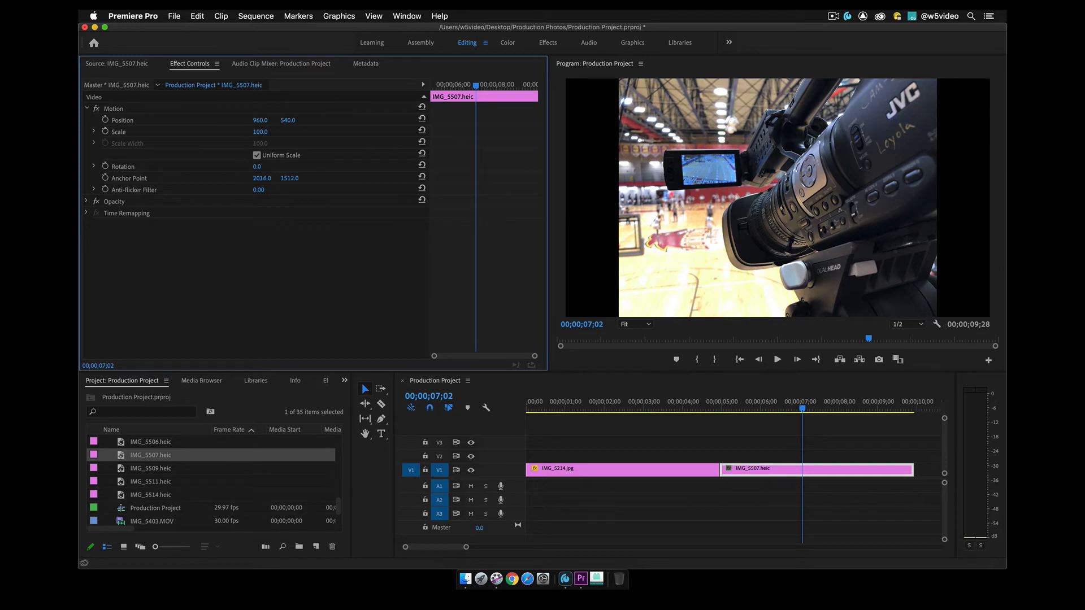
{"action": "mouse_move", "coordinate": [260, 132]}
{"action": "left_mouse_down"}
{"action": "mouse_move", "coordinate": [283, 132]}
{"action": "mouse_move", "coordinate": [268, 132]}
{"action": "left_mouse_up"}
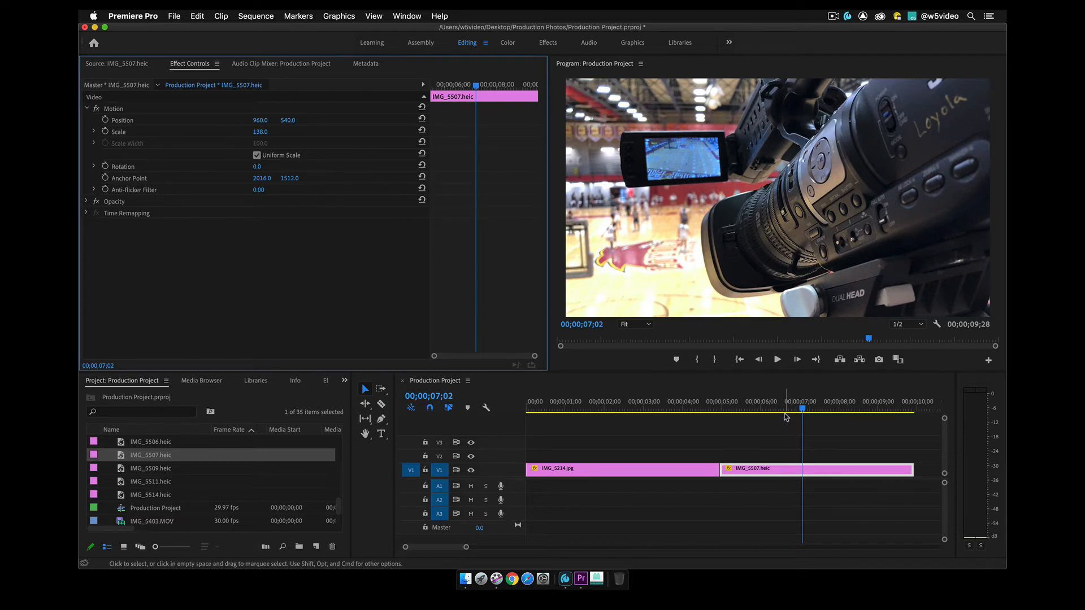
{"action": "left_click_drag", "start_coordinate": [782, 410], "coordinate": [699, 436]}
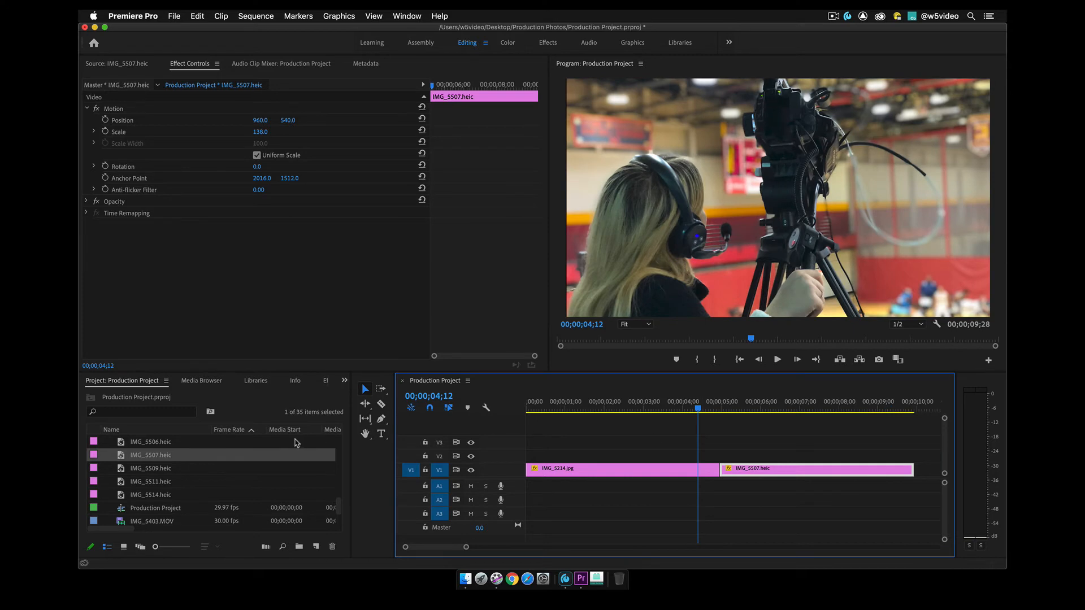
Preview the IMG_5506.heic photo and add it to track V1 directly after IMG_5507.heic
{"action": "double_click", "coordinate": [123, 445]}
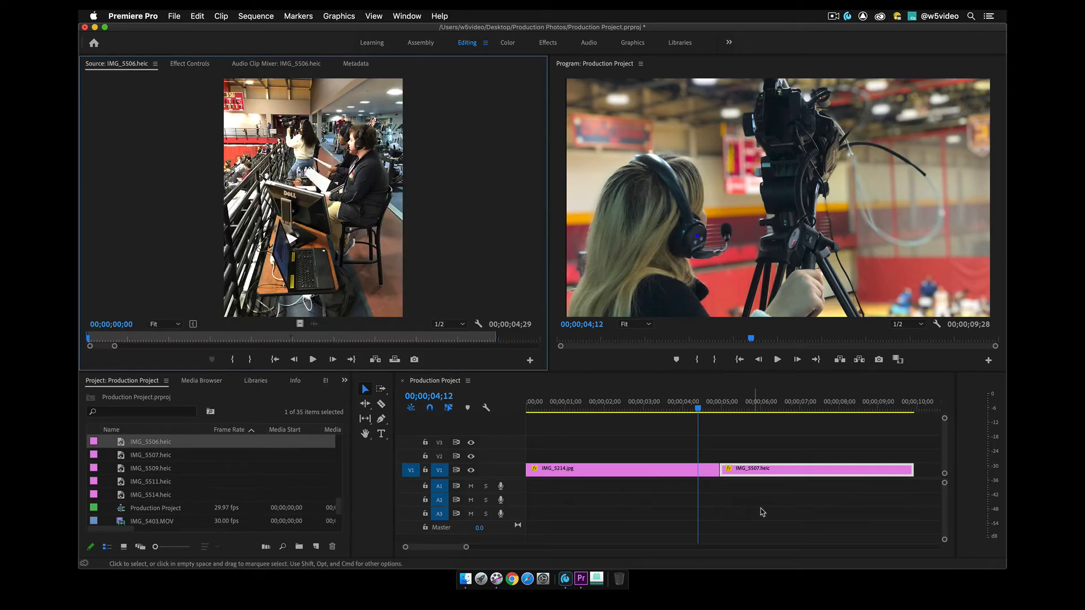
{"action": "scroll", "coordinate": [760, 512], "scroll_direction": "right", "scroll_amount": 5}
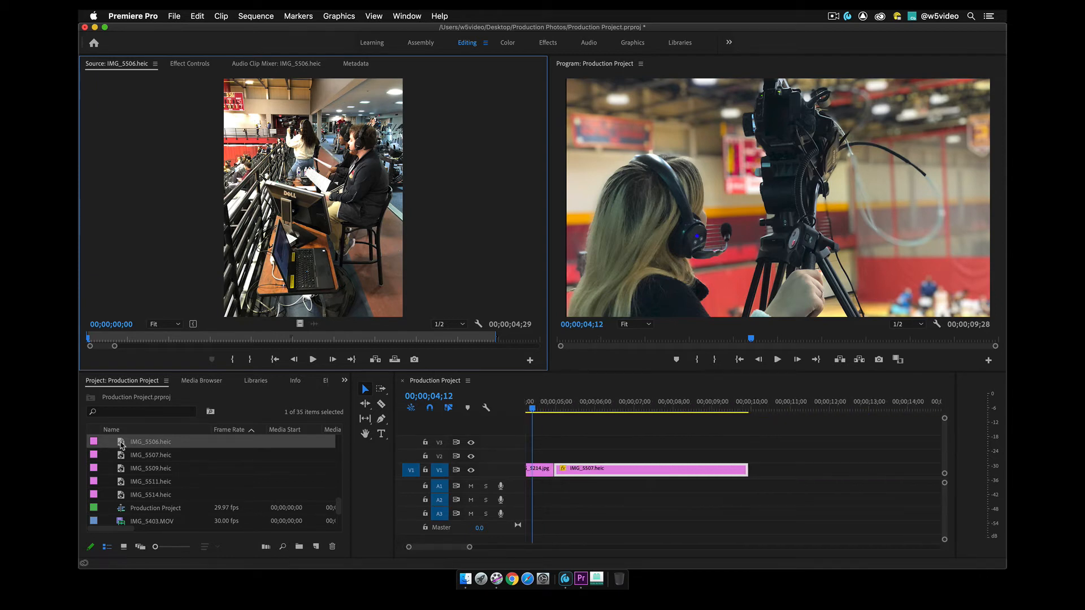
{"action": "left_click_drag", "start_coordinate": [122, 445], "coordinate": [758, 476]}
Reframe the IMG_5506.heic clip with a Motion Scale of 64 and a Position of 960, 944
{"action": "left_click", "coordinate": [819, 403]}
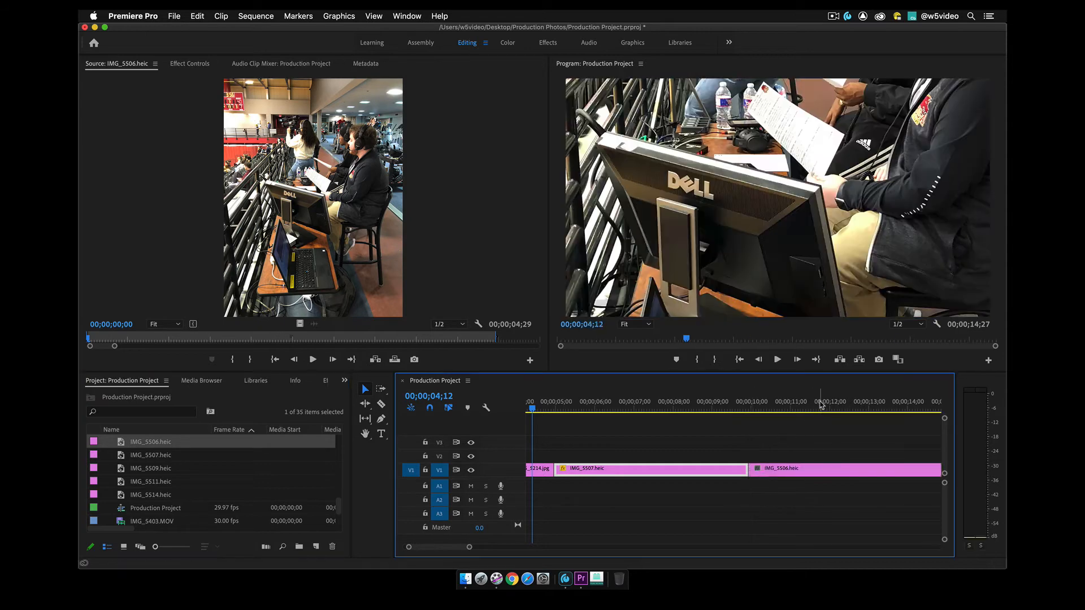
{"action": "left_click", "coordinate": [847, 472]}
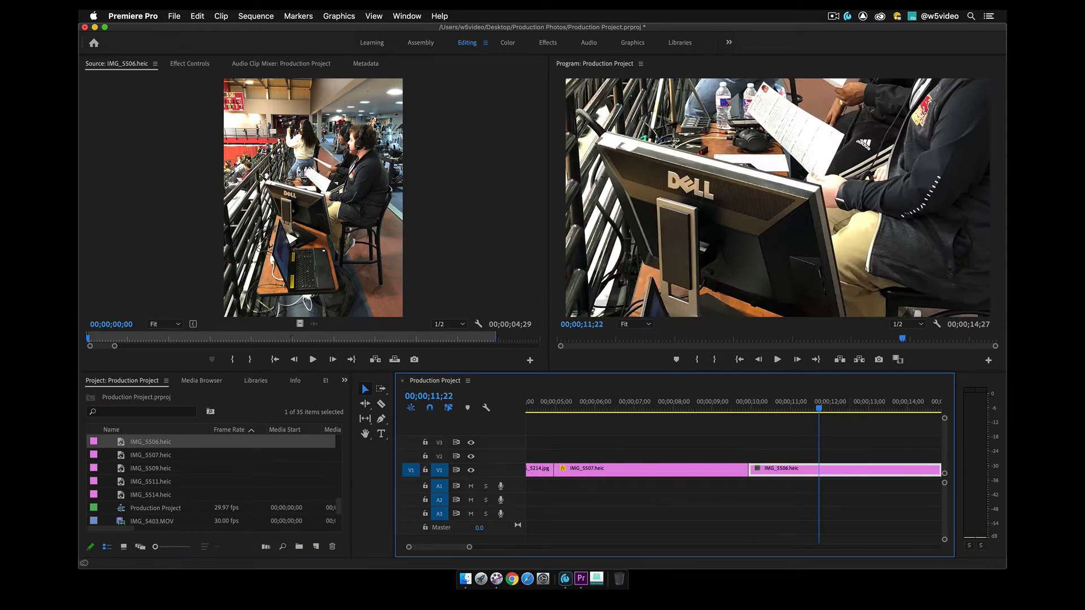
{"action": "left_click", "coordinate": [201, 65]}
{"action": "left_click_drag", "start_coordinate": [260, 132], "coordinate": [380, 120]}
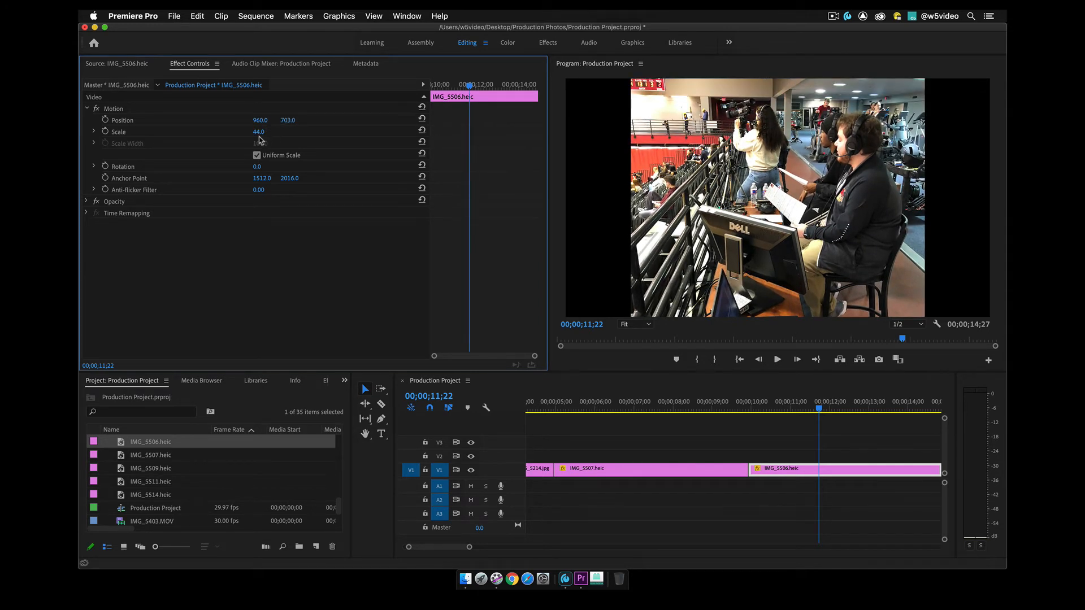
{"action": "left_click_drag", "start_coordinate": [260, 136], "coordinate": [334, 120]}
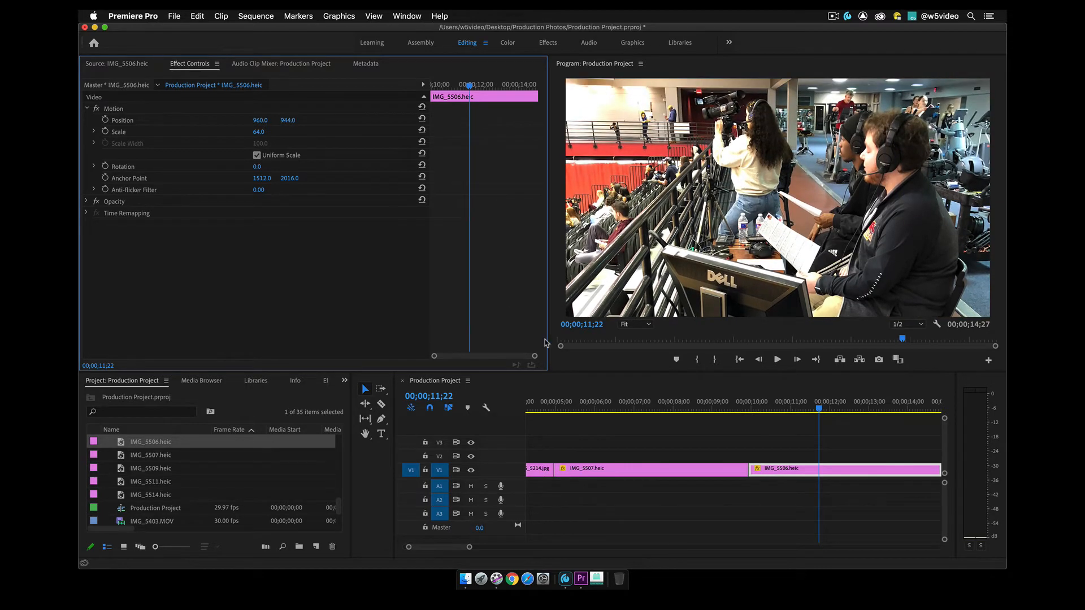
Apply the default Cross Dissolve transition to all three photo clips on track V1 at once
{"action": "left_click_drag", "start_coordinate": [818, 408], "coordinate": [595, 451]}
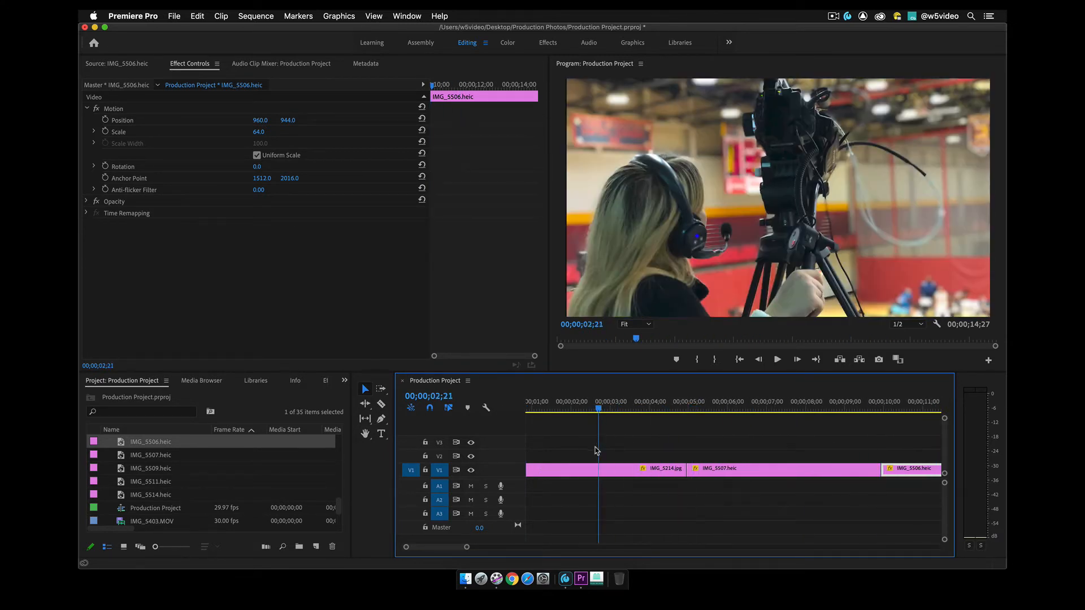
{"action": "left_click_drag", "start_coordinate": [598, 411], "coordinate": [490, 403]}
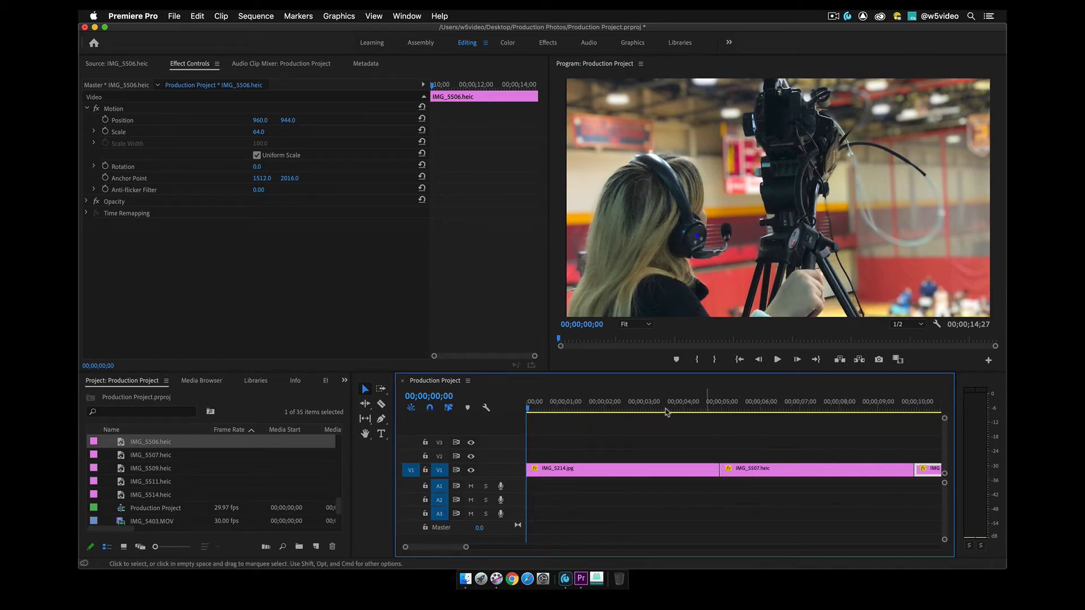
{"action": "left_click", "coordinate": [602, 403]}
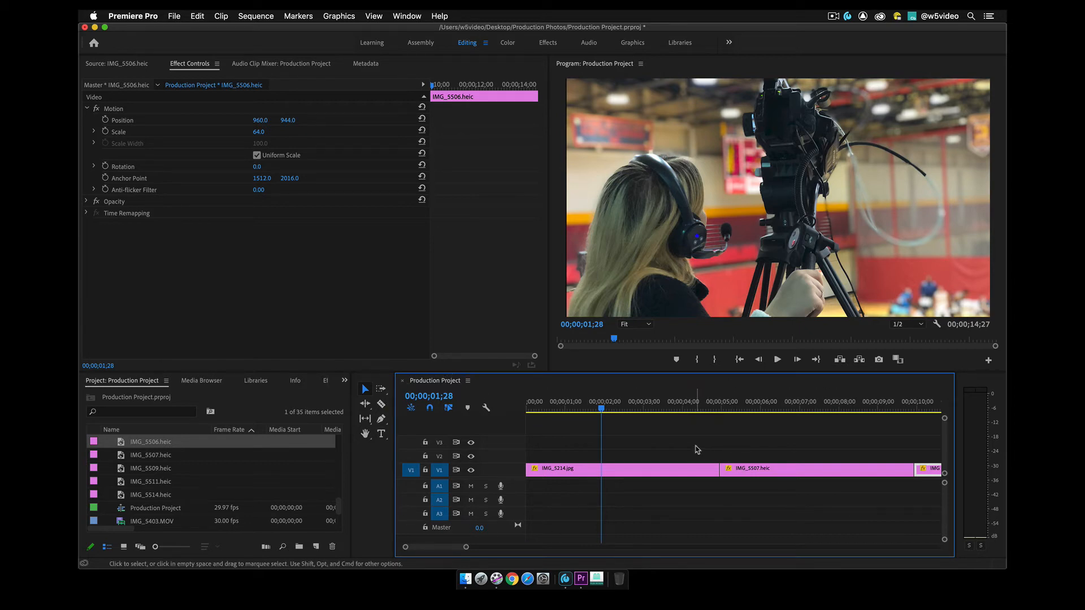
{"action": "key", "text": "minus"}
{"action": "left_click_drag", "start_coordinate": [841, 409], "coordinate": [642, 438]}
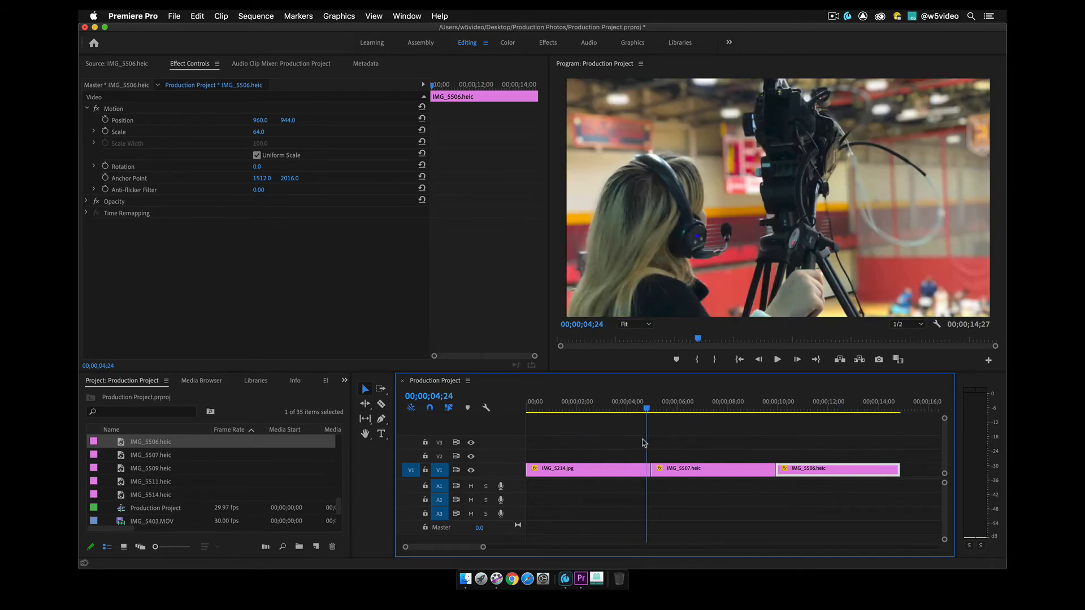
{"action": "left_click_drag", "start_coordinate": [824, 440], "coordinate": [616, 487]}
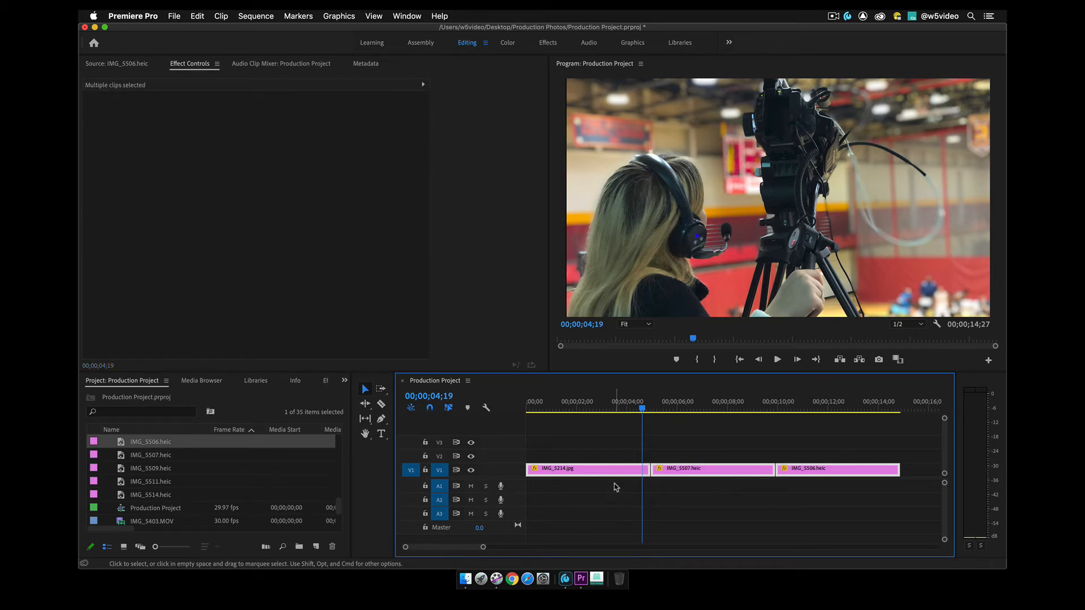
{"action": "key", "text": "shift+d"}
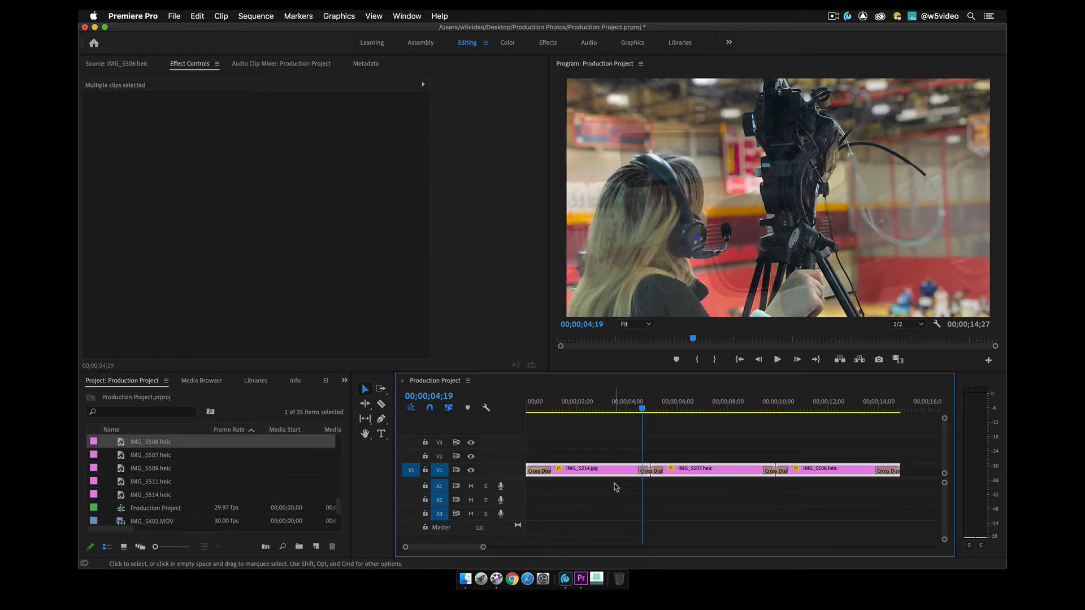
Play and scrub the photo sequence, and examine the Cross Dissolve between IMG_5214.jpg and IMG_5507.heic on the timeline
{"action": "left_click", "coordinate": [603, 405]}
{"action": "key", "text": "space"}
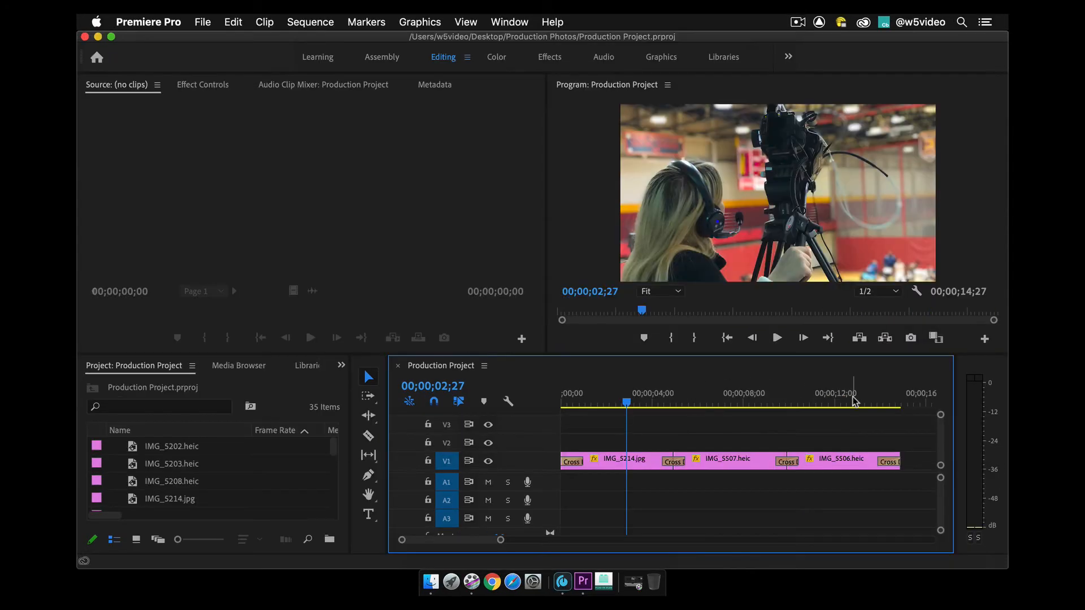
{"action": "left_click_drag", "start_coordinate": [853, 400], "coordinate": [697, 401]}
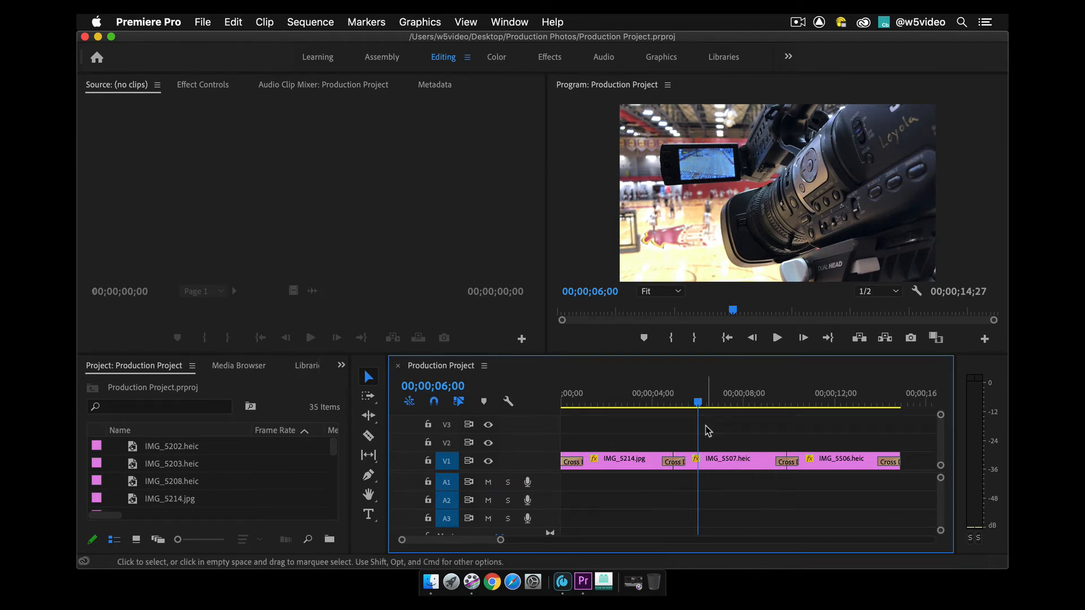
{"action": "key", "text": "equal"}
{"action": "key", "text": "equal"}
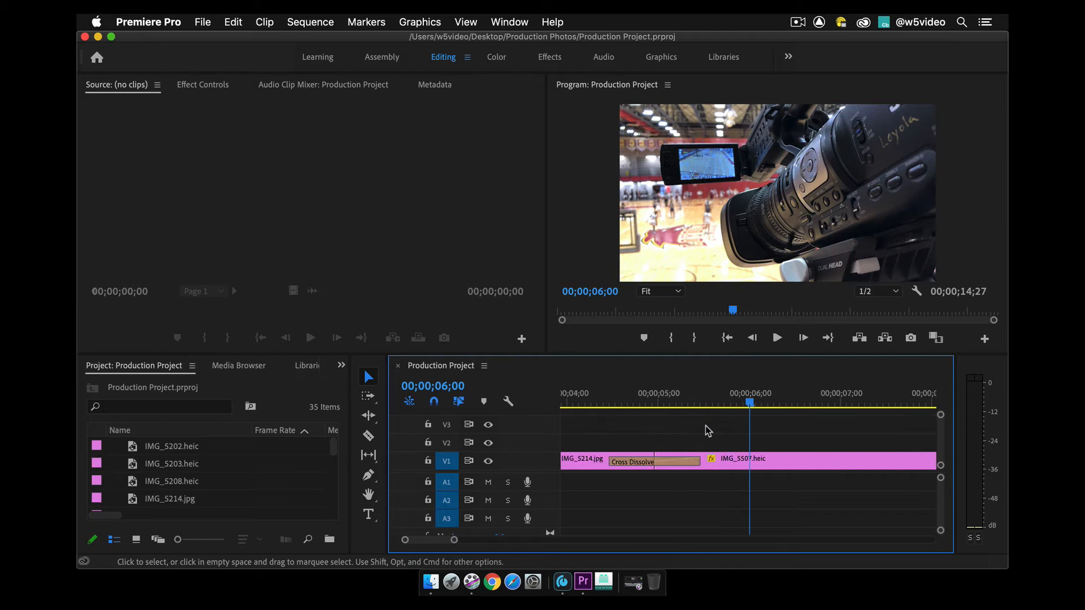
{"action": "key", "text": "minus"}
{"action": "key", "text": "minus"}
{"action": "key", "text": "minus"}
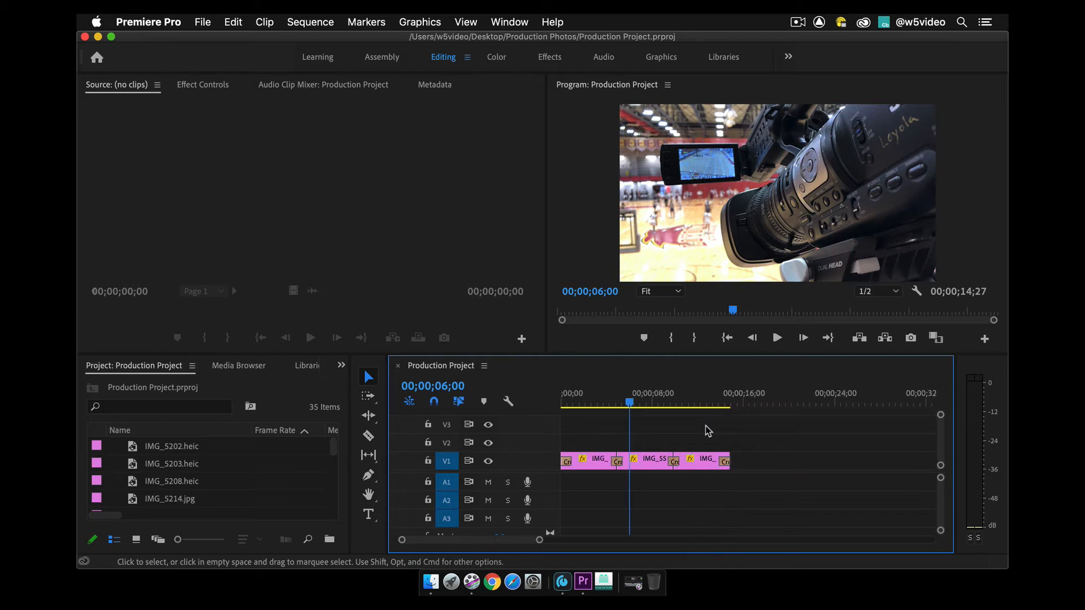
Try removing the Cross Dissolve between IMG_5214.jpg and IMG_5507.heic, scrub over the bare cut, and undo the removal
{"action": "key", "text": "equal"}
{"action": "key", "text": "equal"}
{"action": "key", "text": "equal"}
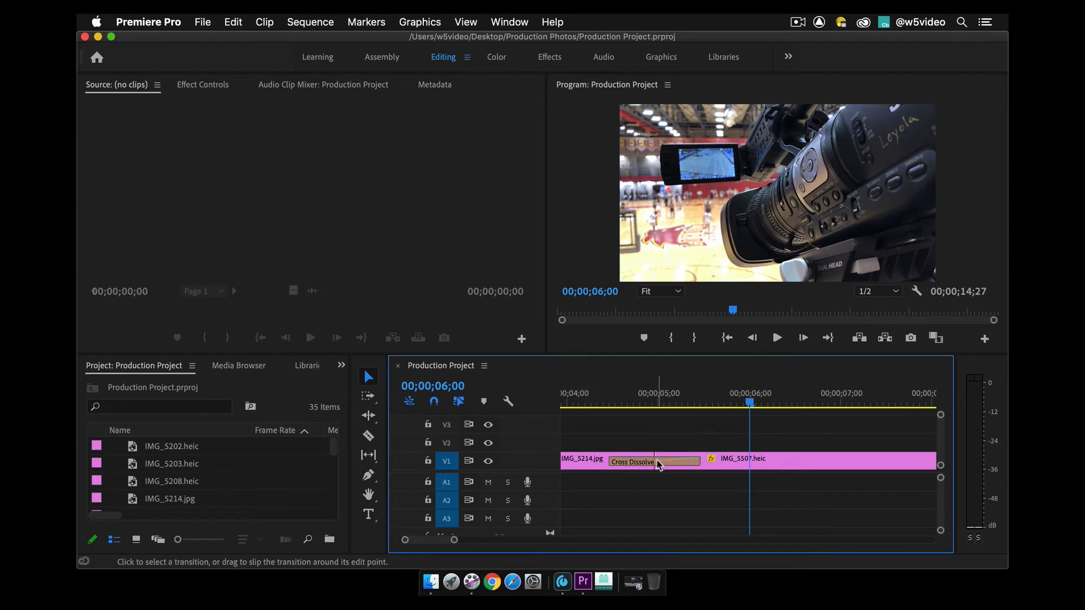
{"action": "left_click", "coordinate": [656, 460]}
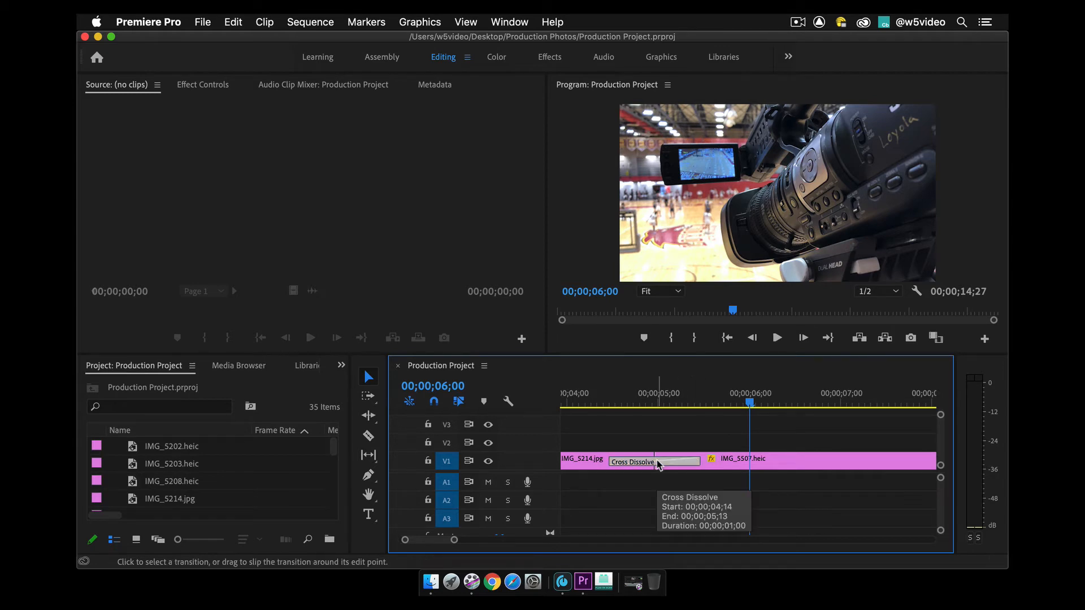
{"action": "key", "text": "Delete"}
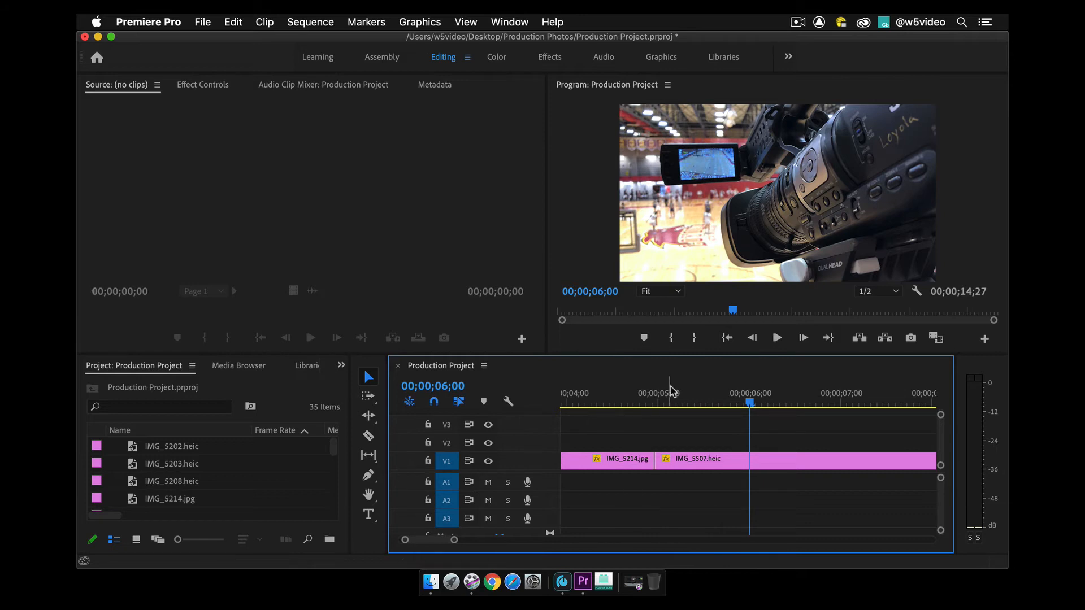
{"action": "left_click_drag", "start_coordinate": [671, 392], "coordinate": [635, 394]}
{"action": "key", "text": "super+z"}
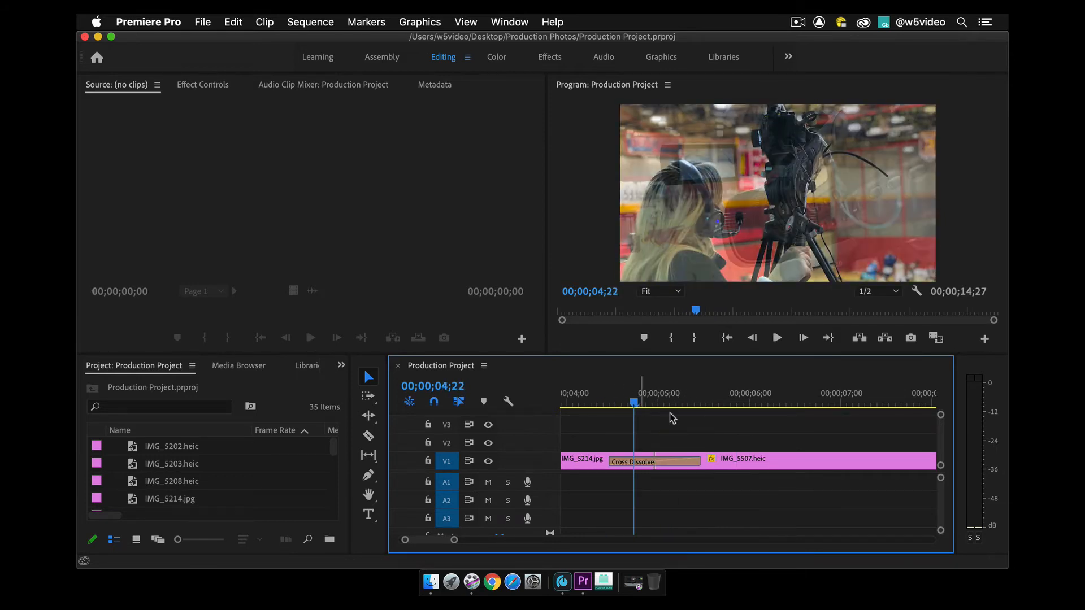
Play through the Cross Dissolve between IMG_5214.jpg and IMG_5507.heic from just before it begins
{"action": "left_click_drag", "start_coordinate": [634, 395], "coordinate": [580, 413]}
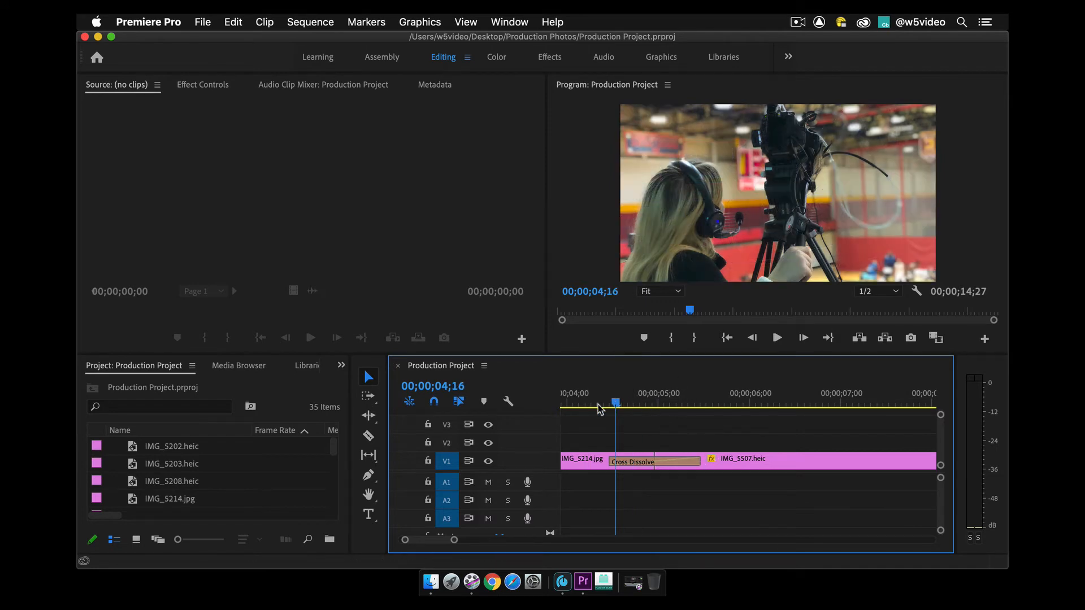
{"action": "key", "text": "space"}
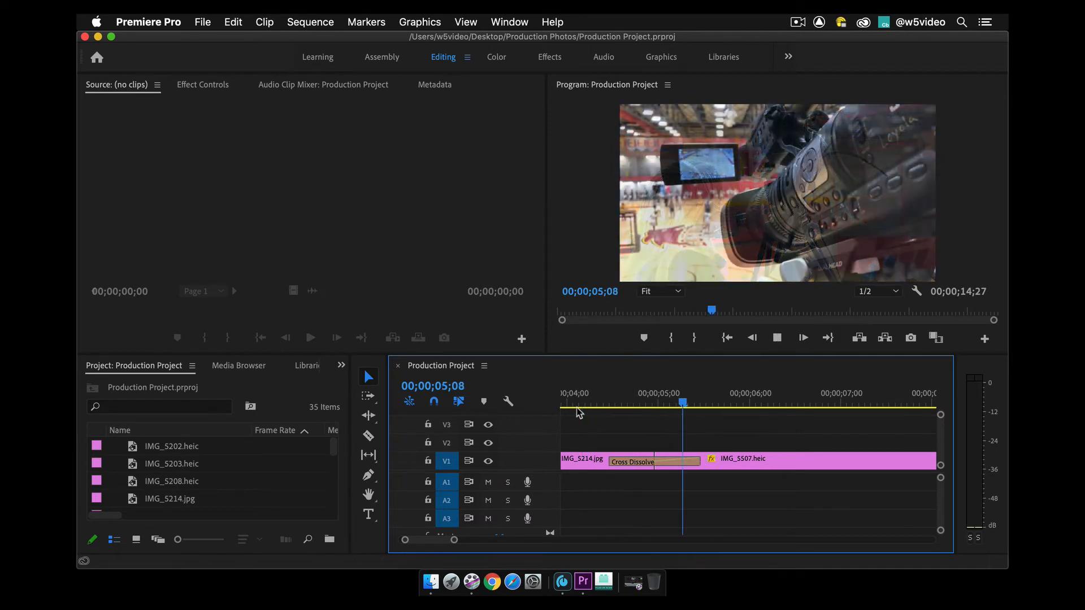
{"action": "key", "text": "space"}
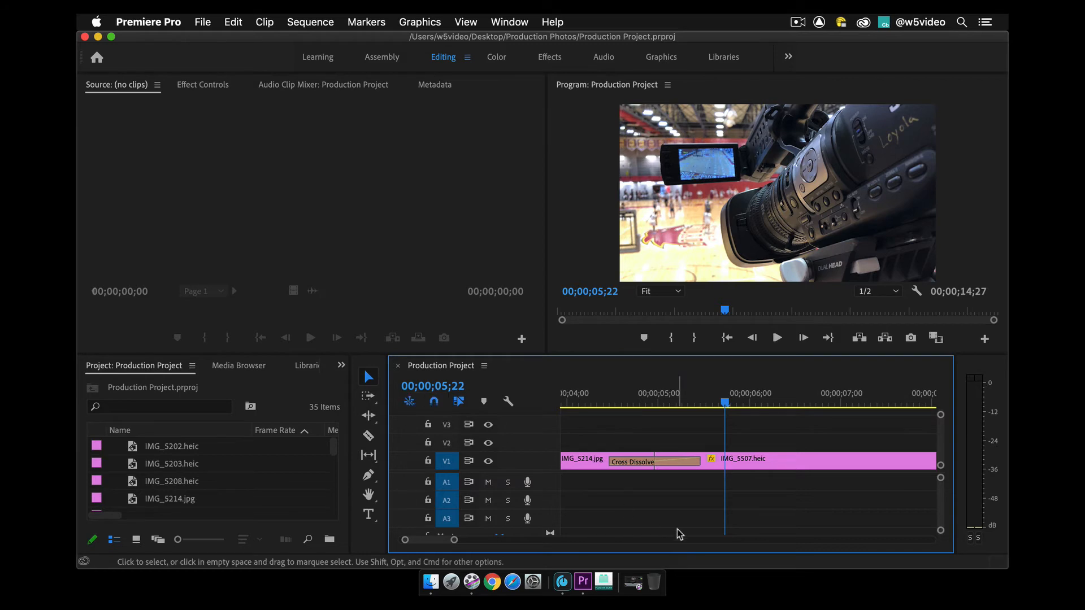
Shorten the Cross Dissolve between IMG_5214.jpg and IMG_5507.heic to about 16 frames and play it back
{"action": "left_click_drag", "start_coordinate": [696, 459], "coordinate": [673, 459]}
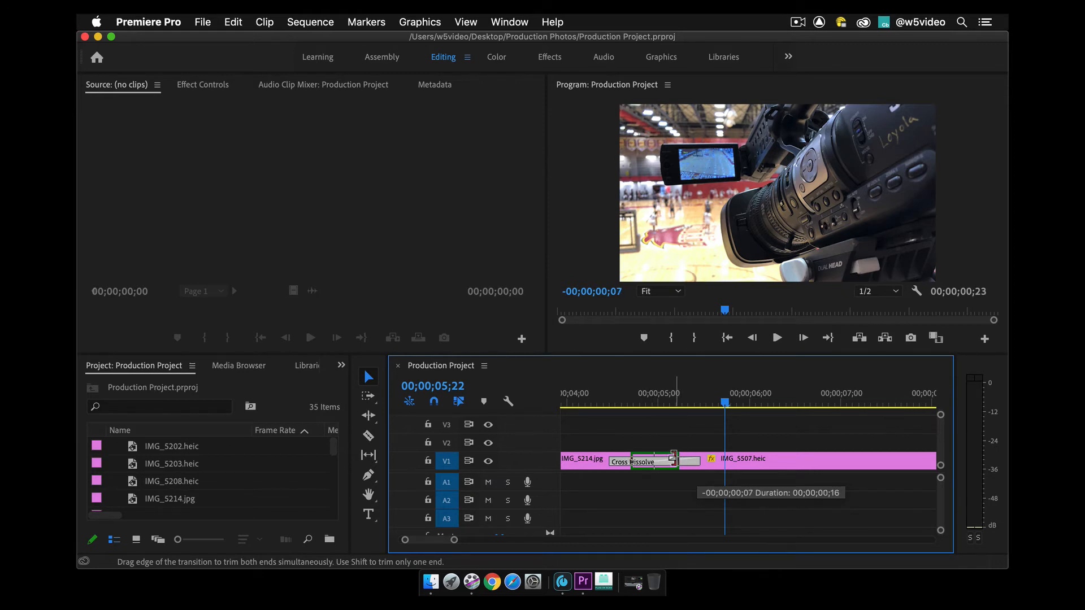
{"action": "left_click_drag", "start_coordinate": [673, 459], "coordinate": [673, 459]}
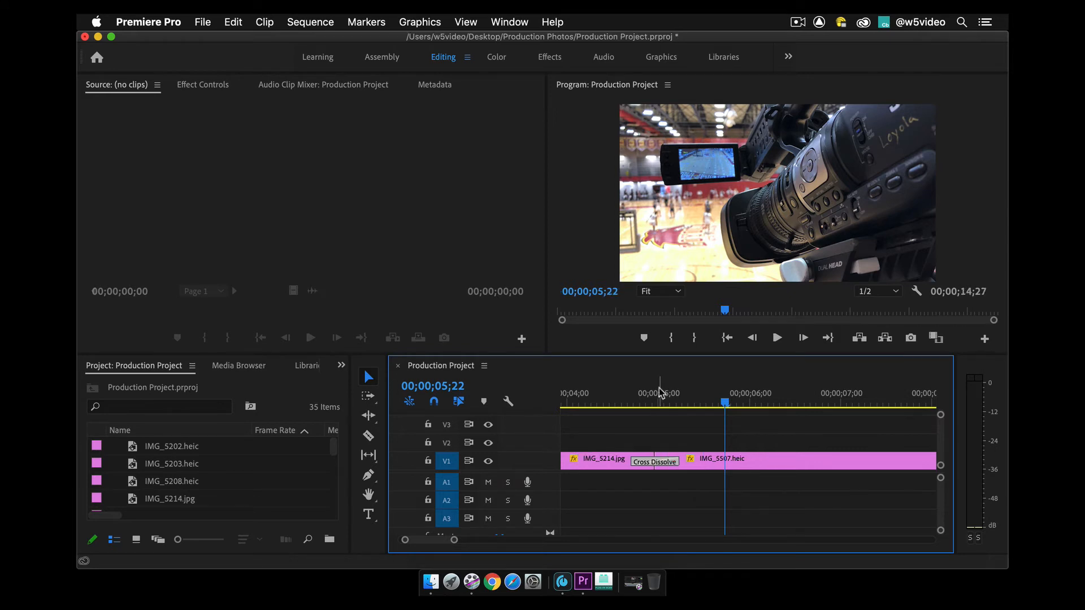
{"action": "left_click_drag", "start_coordinate": [659, 392], "coordinate": [559, 388]}
{"action": "key", "text": "space"}
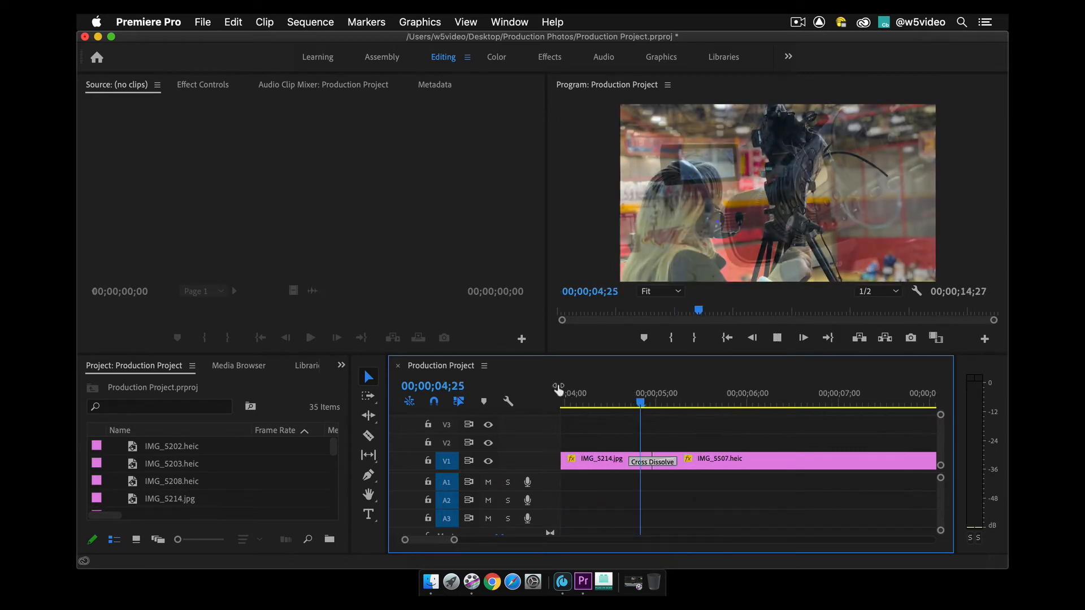
{"action": "key", "text": "space"}
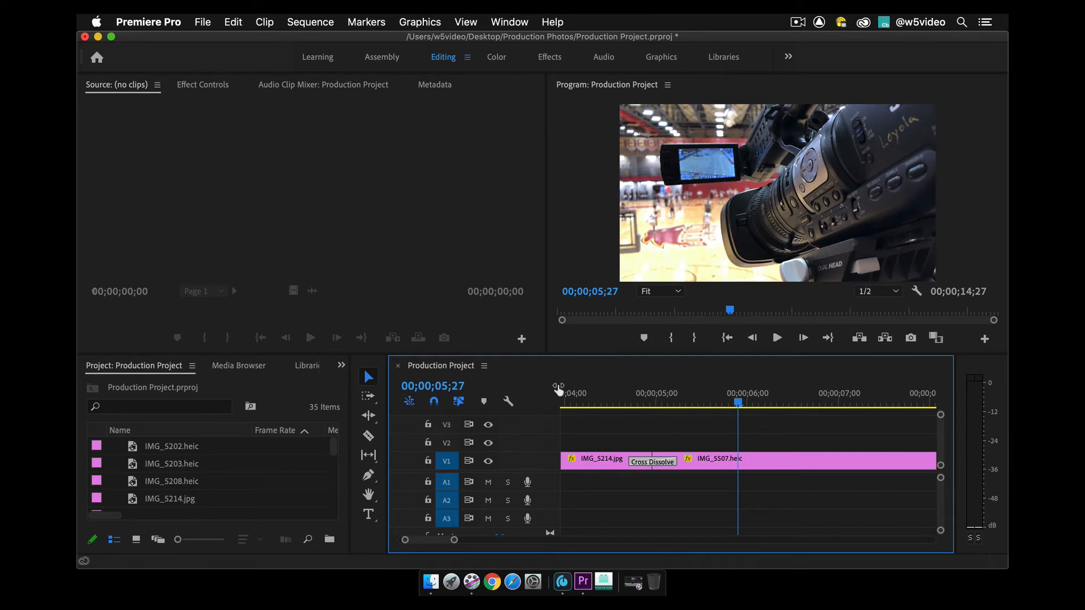
Scrub back through the whole sequence and play the fade-in at the start of IMG_5214.jpg
{"action": "key", "text": "minus"}
{"action": "key", "text": "minus"}
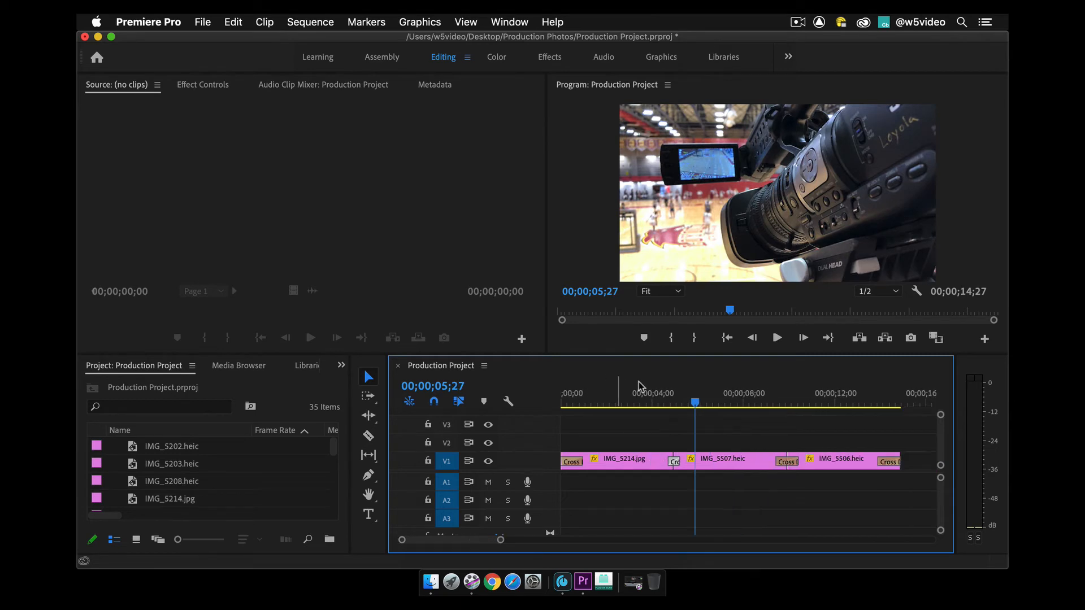
{"action": "left_click", "coordinate": [769, 407]}
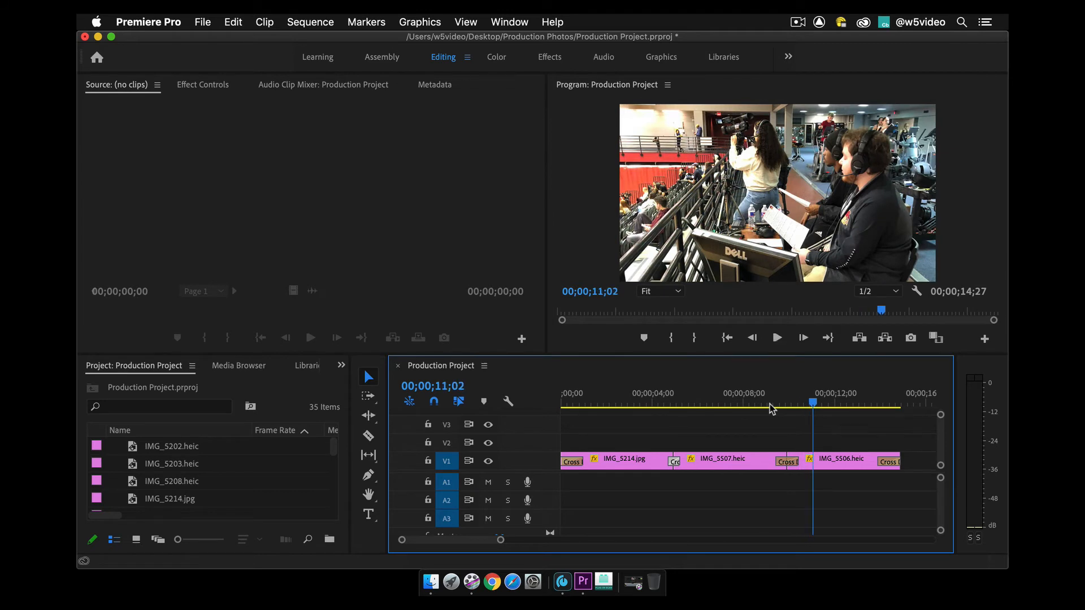
{"action": "left_click_drag", "start_coordinate": [770, 406], "coordinate": [542, 414]}
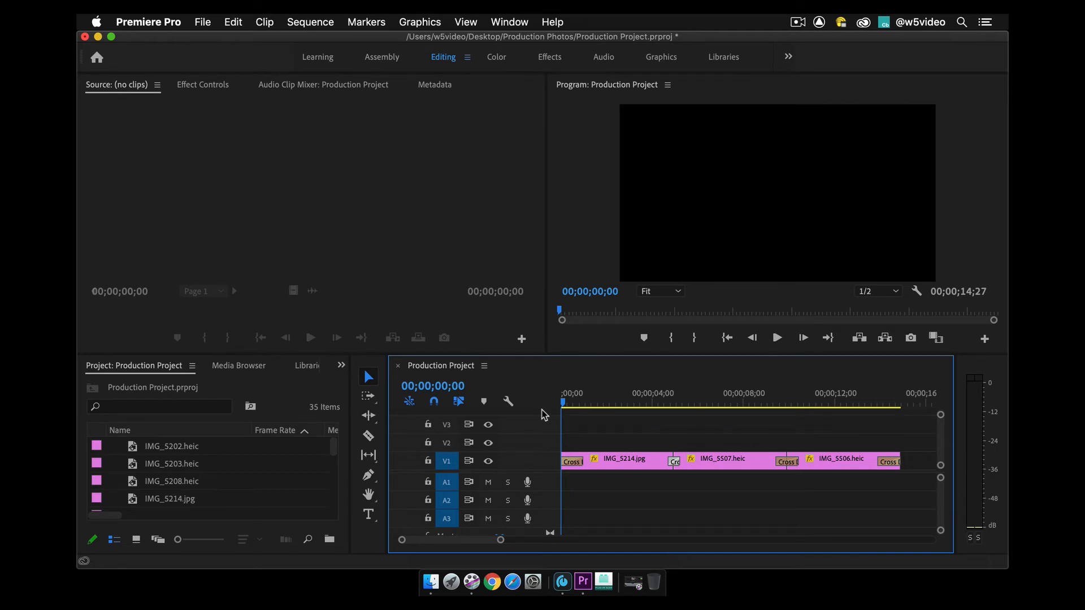
{"action": "key", "text": "space"}
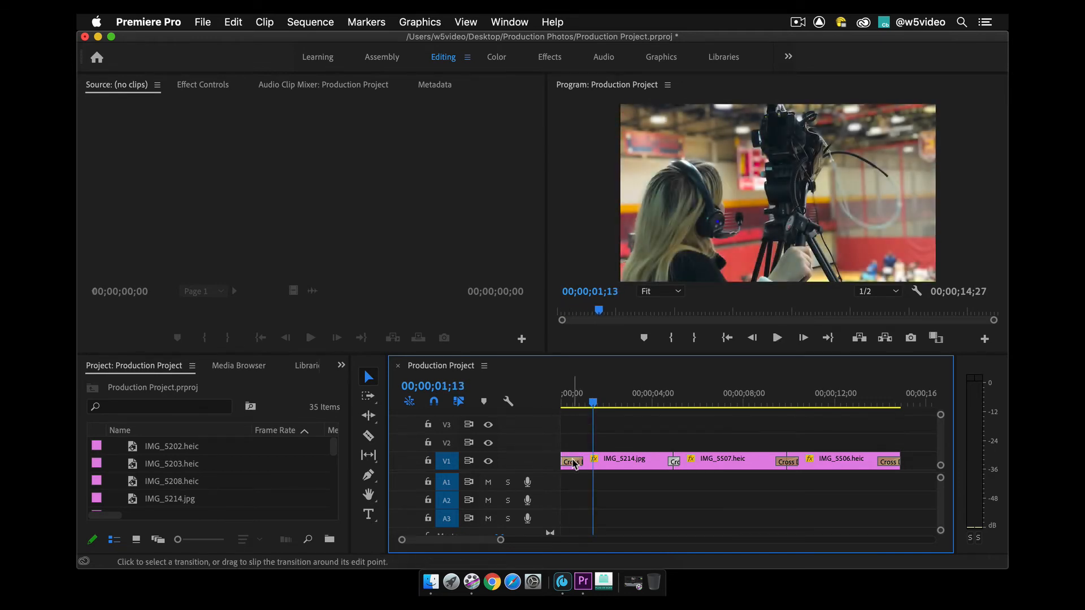
Remove the Cross Dissolve at the start of IMG_5214.jpg and play the sequence from the beginning
{"action": "left_click", "coordinate": [573, 463]}
{"action": "key", "text": "Delete"}
{"action": "key", "text": "Home"}
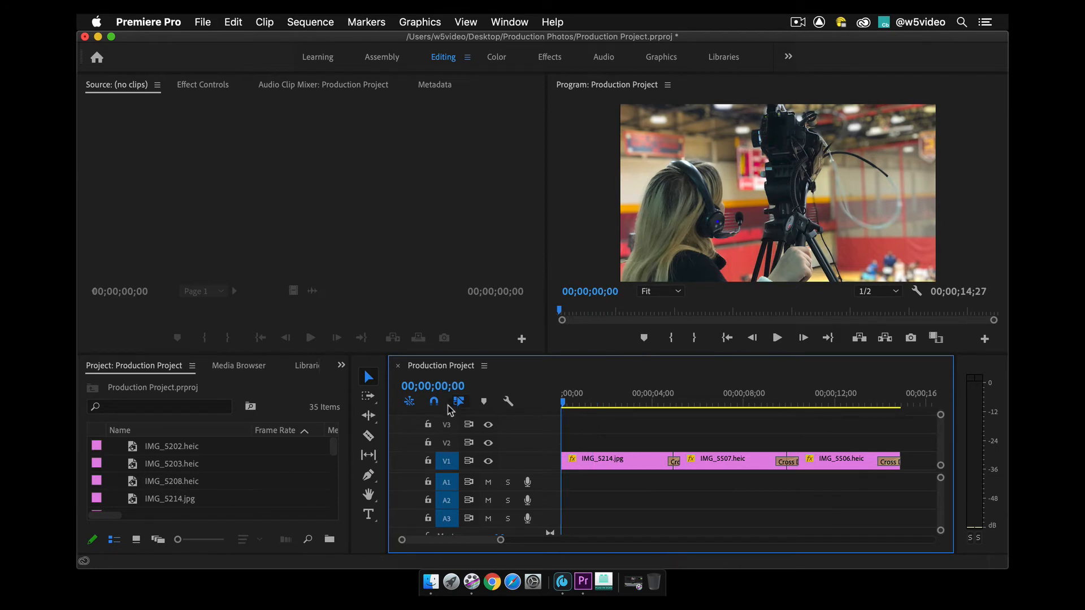
{"action": "key", "text": "space"}
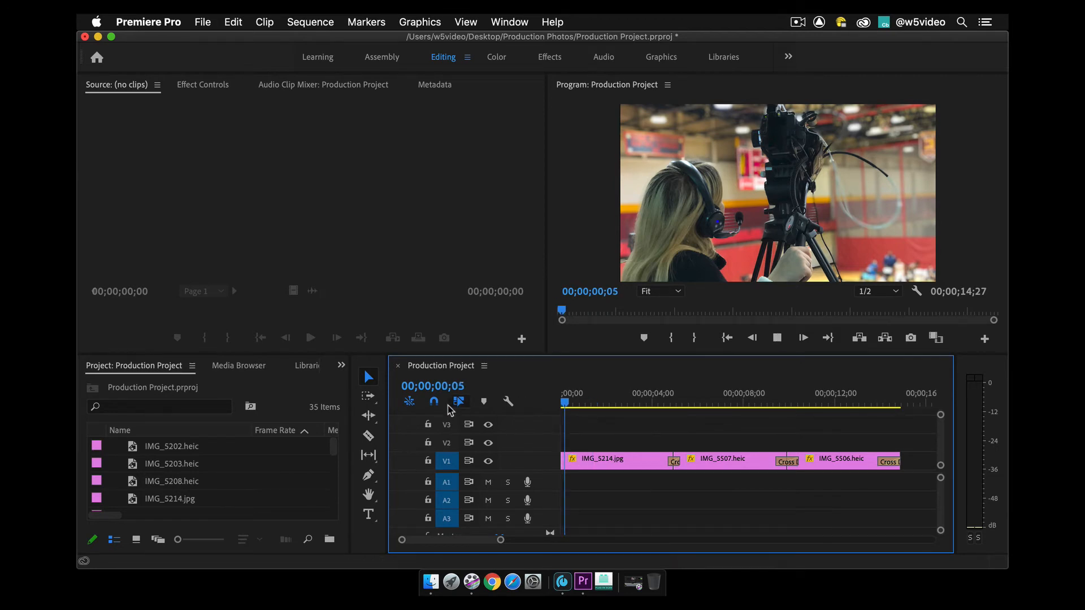
Play the fade-out at the end of IMG_5506.heic and return the playhead to the IMG_5214.jpg photo
{"action": "left_click", "coordinate": [867, 401]}
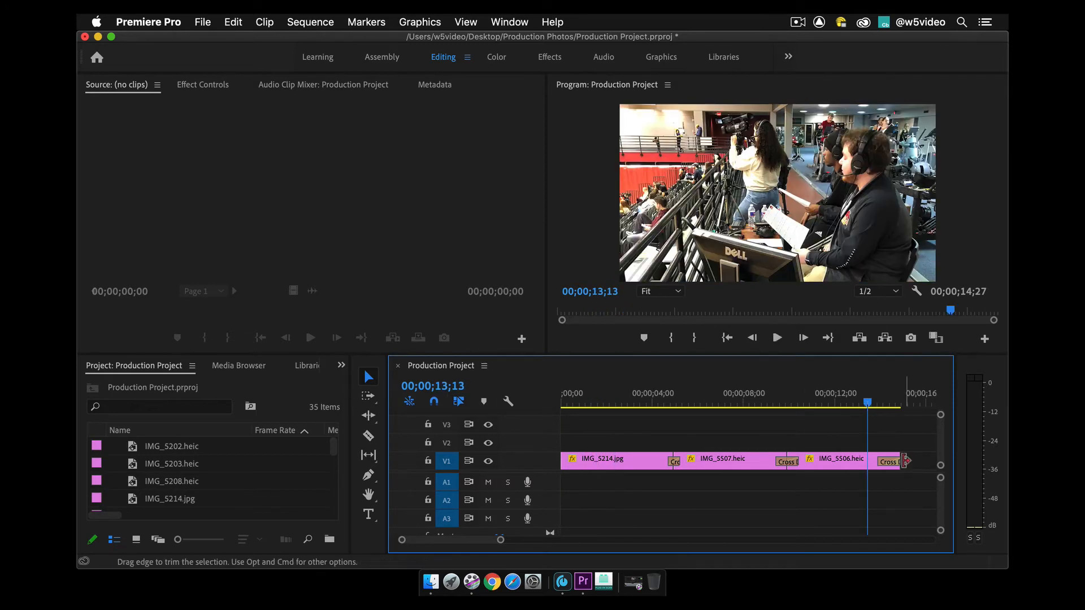
{"action": "key", "text": "space"}
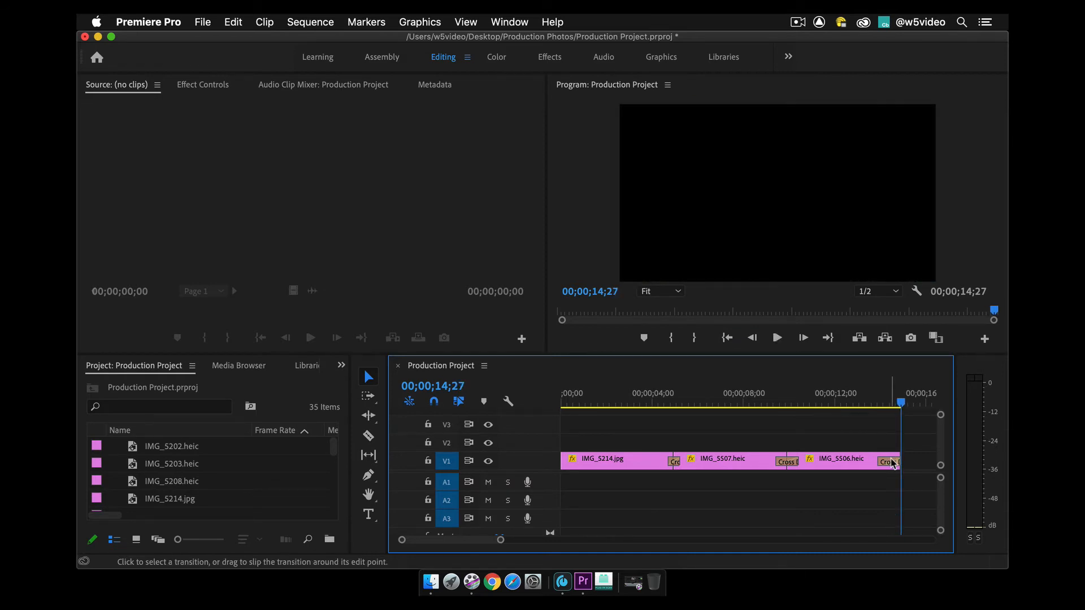
{"action": "left_click", "coordinate": [817, 401]}
{"action": "left_click_drag", "start_coordinate": [795, 395], "coordinate": [600, 399]}
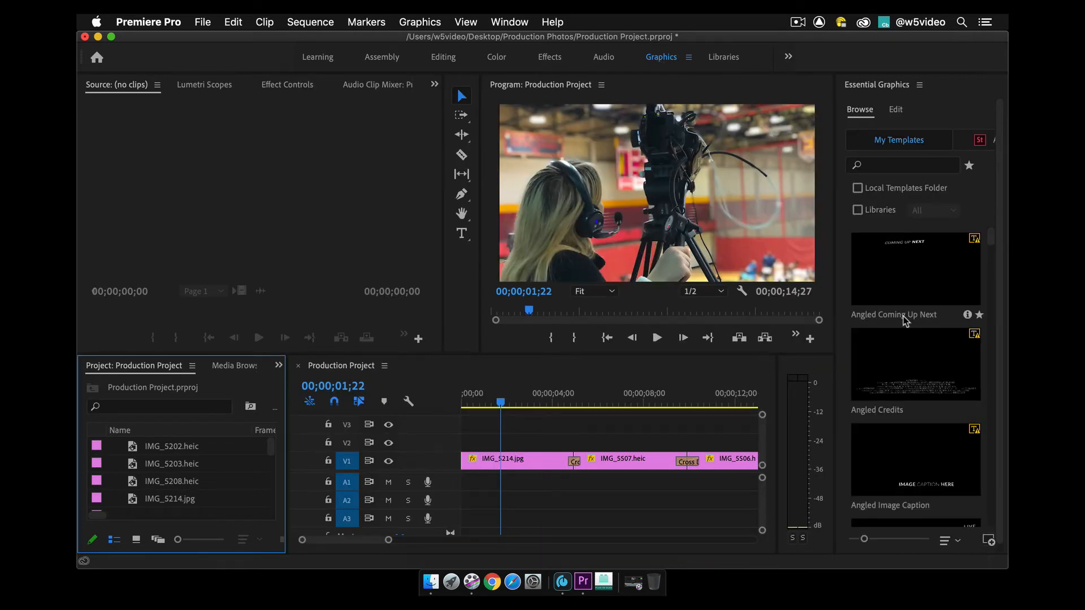
Add the Basic Title graphics template to track V2 above the photos, starting at 00;00;01;22
{"action": "scroll", "coordinate": [920, 389], "scroll_direction": "down", "scroll_amount": 5}
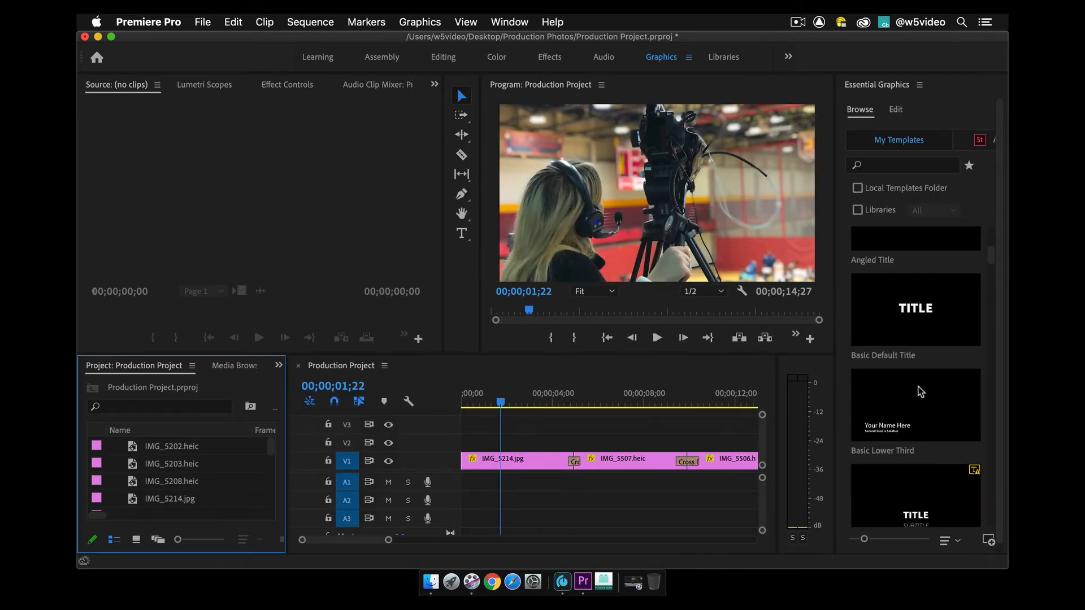
{"action": "scroll", "coordinate": [920, 390], "scroll_direction": "down", "scroll_amount": 3}
{"action": "scroll", "coordinate": [918, 389], "scroll_direction": "up", "scroll_amount": 3}
{"action": "scroll", "coordinate": [921, 390], "scroll_direction": "down", "scroll_amount": 4}
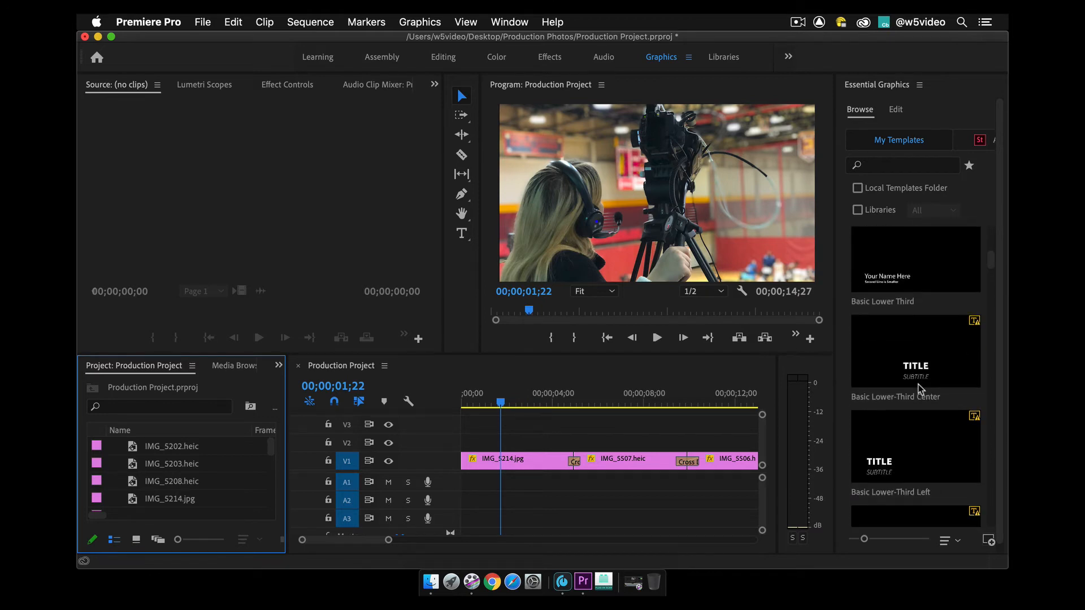
{"action": "scroll", "coordinate": [918, 385], "scroll_direction": "down", "scroll_amount": 3}
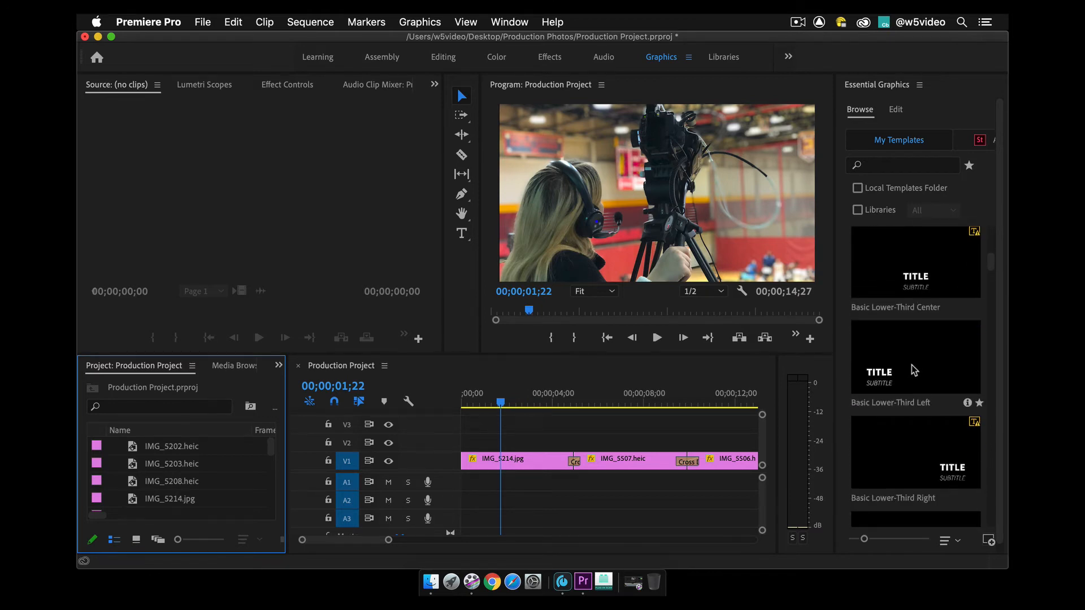
{"action": "scroll", "coordinate": [911, 364], "scroll_direction": "down", "scroll_amount": 6}
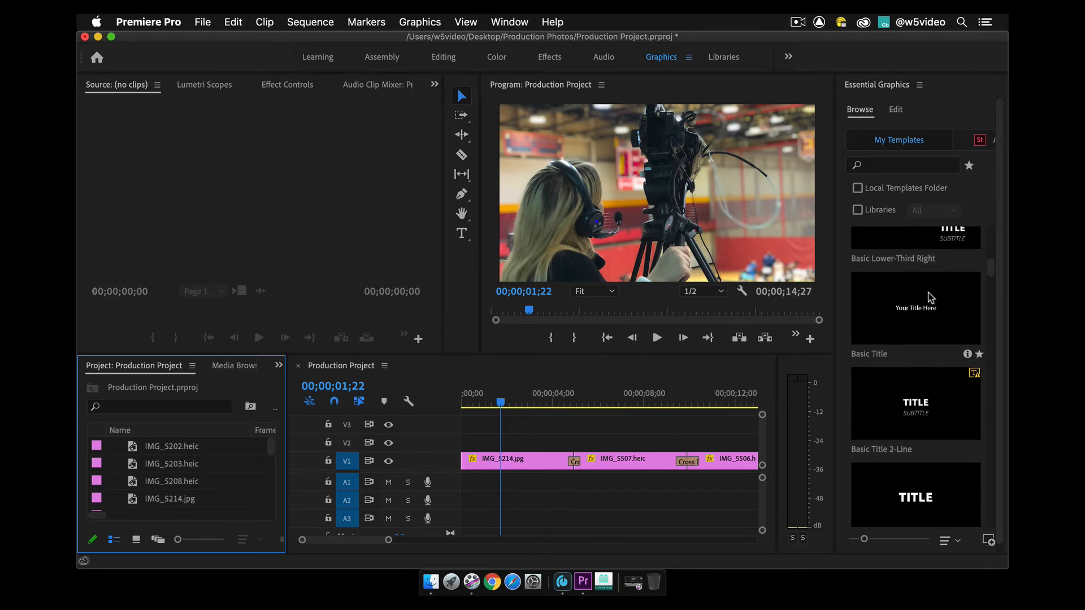
{"action": "left_click", "coordinate": [926, 298]}
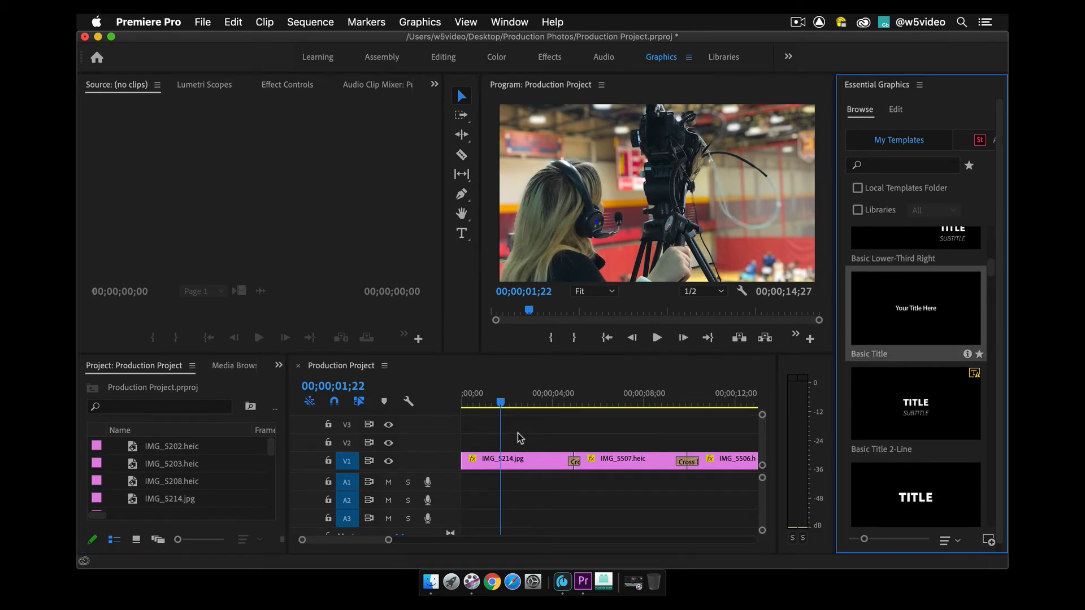
{"action": "left_click_drag", "start_coordinate": [520, 438], "coordinate": [558, 429]}
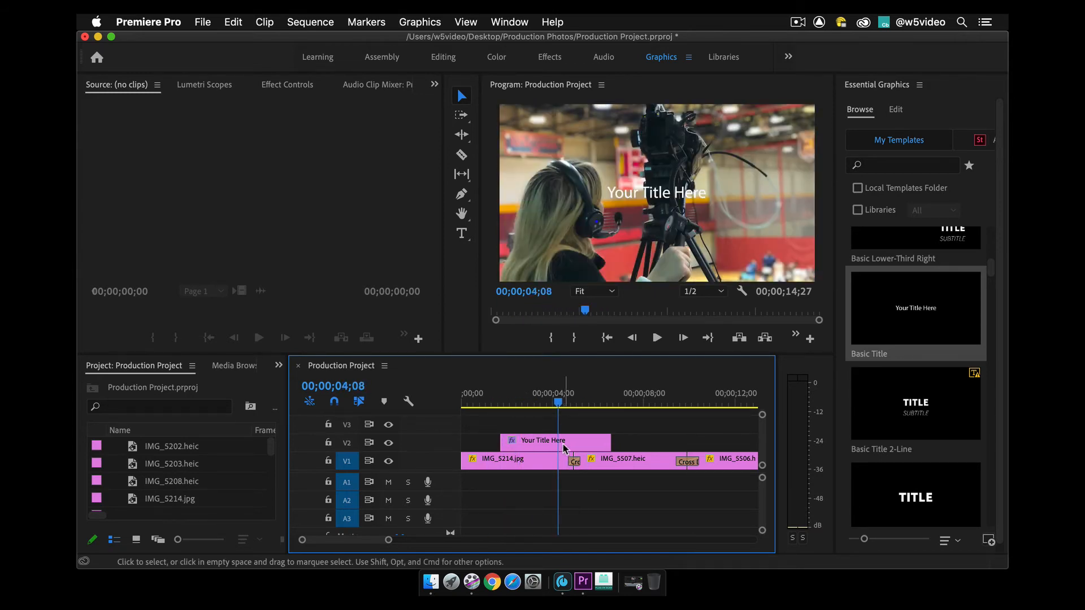
Replace the placeholder text of the title clip on V2 with "Video Production"
{"action": "left_click", "coordinate": [564, 445]}
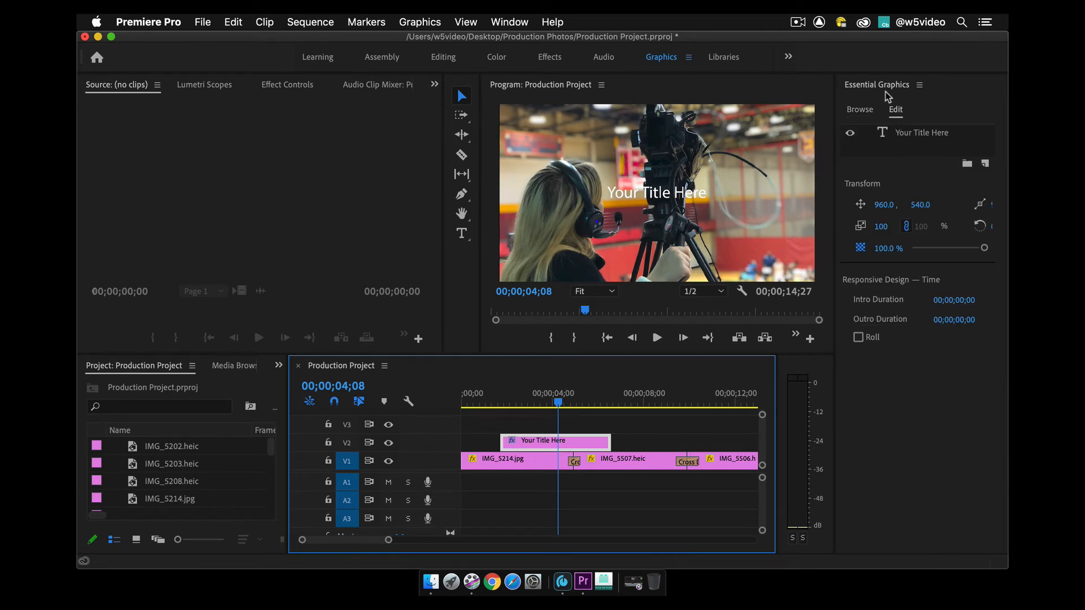
{"action": "left_click", "coordinate": [865, 113]}
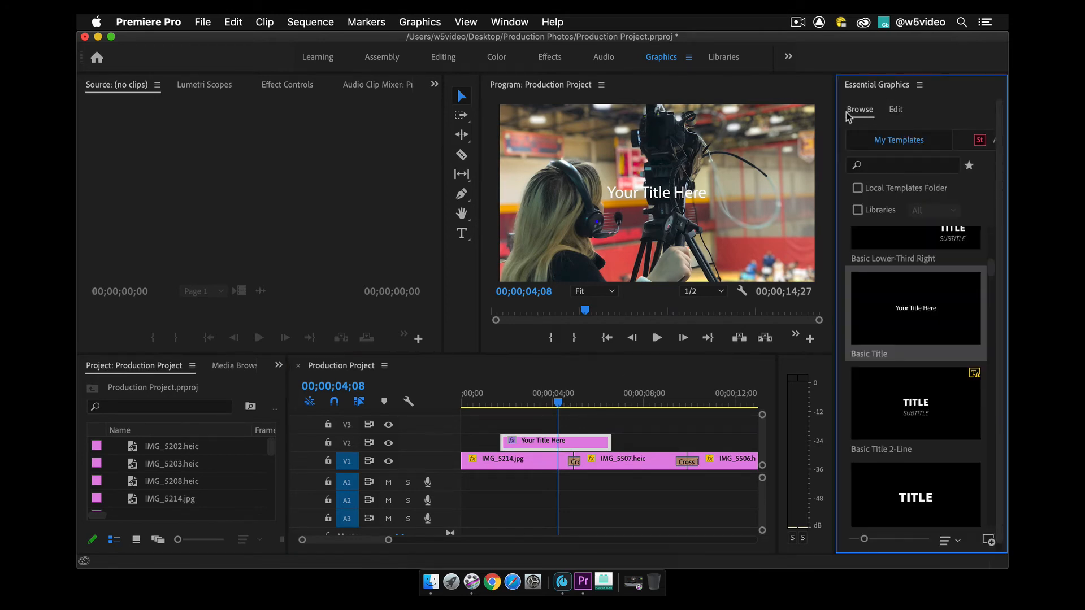
{"action": "left_click", "coordinate": [896, 110]}
{"action": "left_click", "coordinate": [923, 135]}
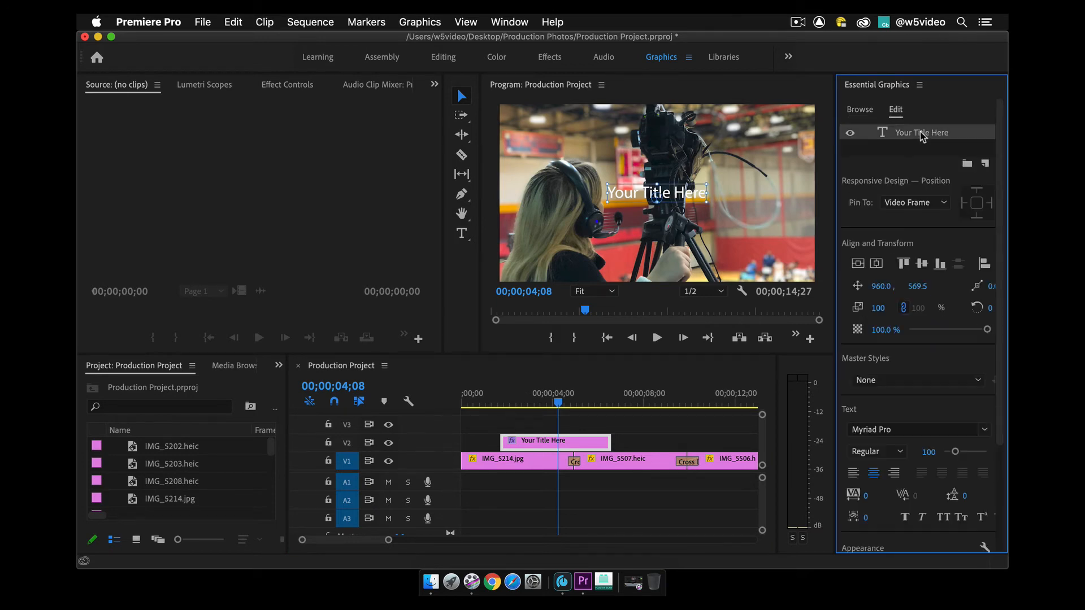
{"action": "key", "text": "t"}
{"action": "left_click", "coordinate": [639, 193]}
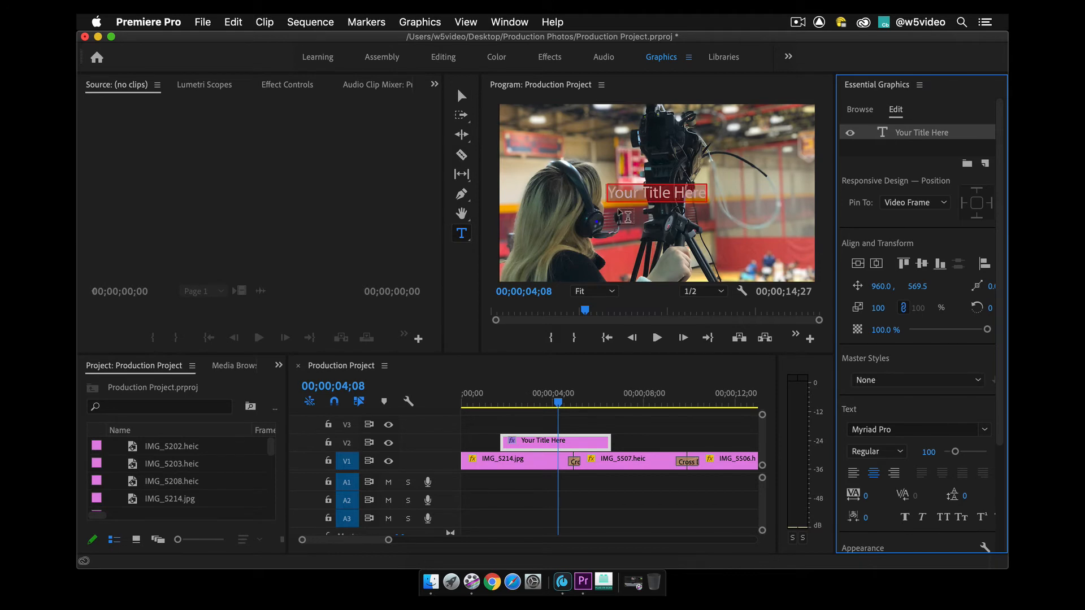
{"action": "triple_click", "coordinate": [650, 193]}
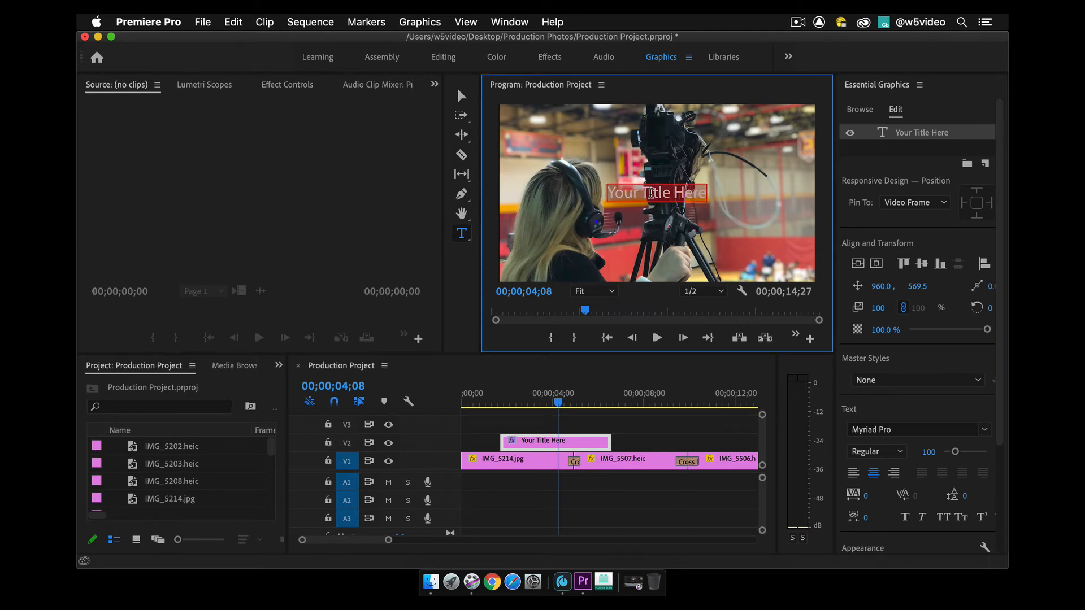
{"action": "type", "text": "Video"}
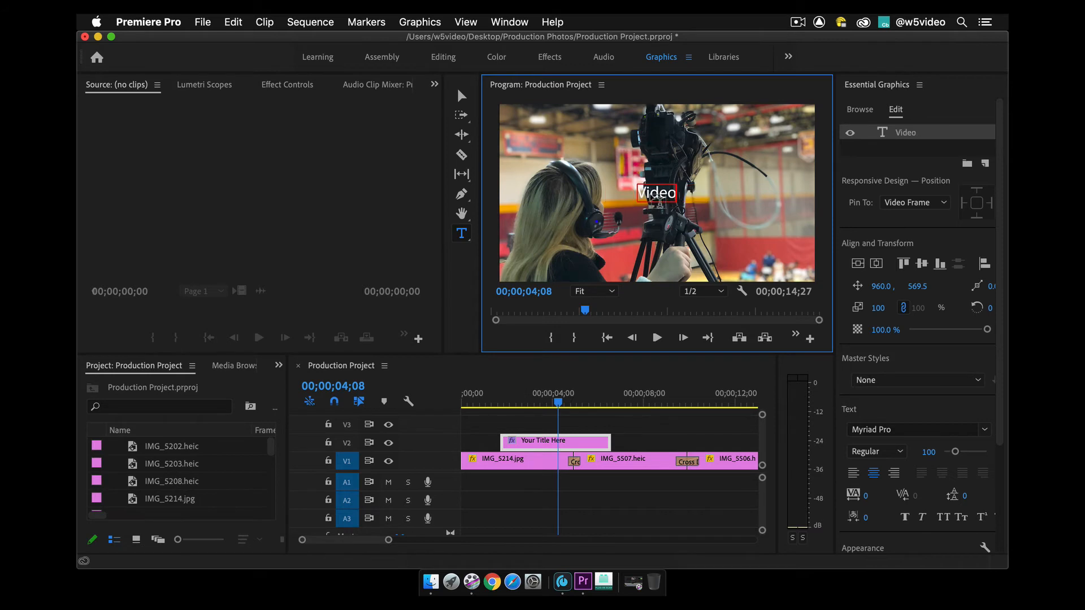
{"action": "type", "text": " Pr"}
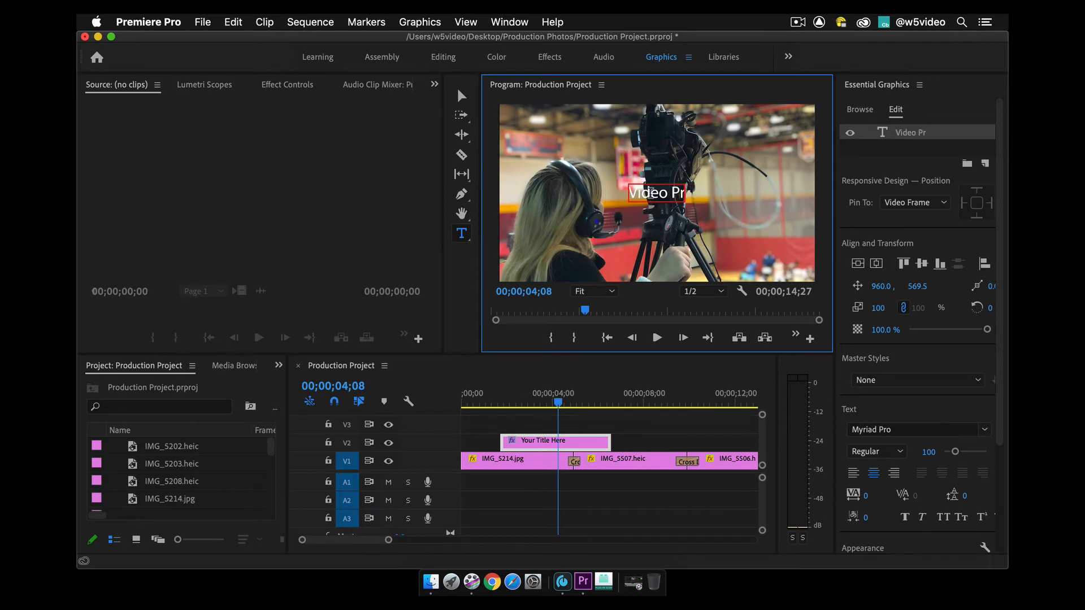
{"action": "type", "text": "oduction"}
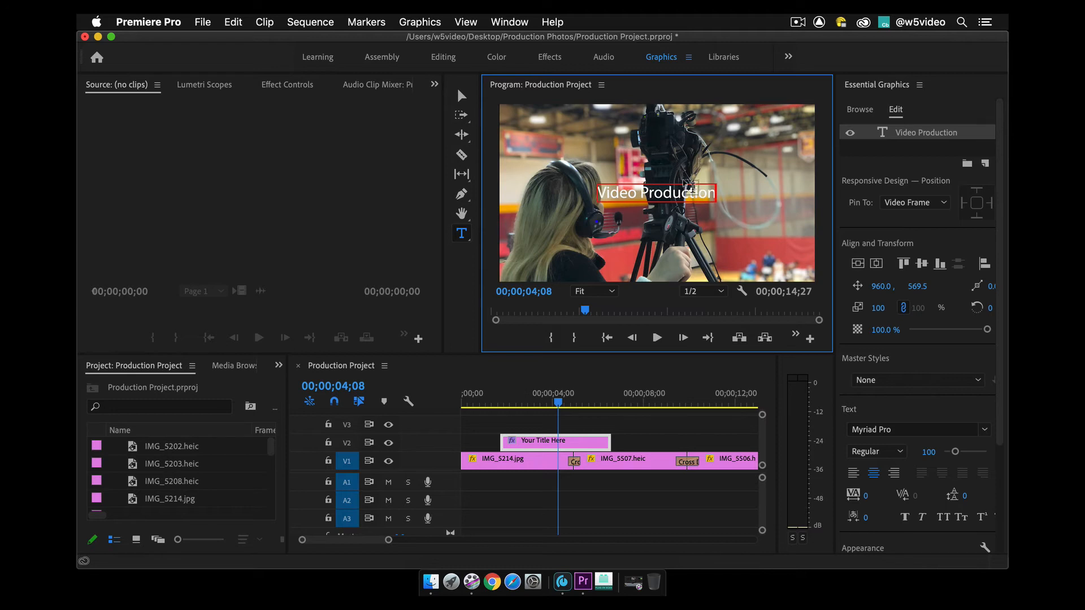
{"action": "key", "text": "Escape"}
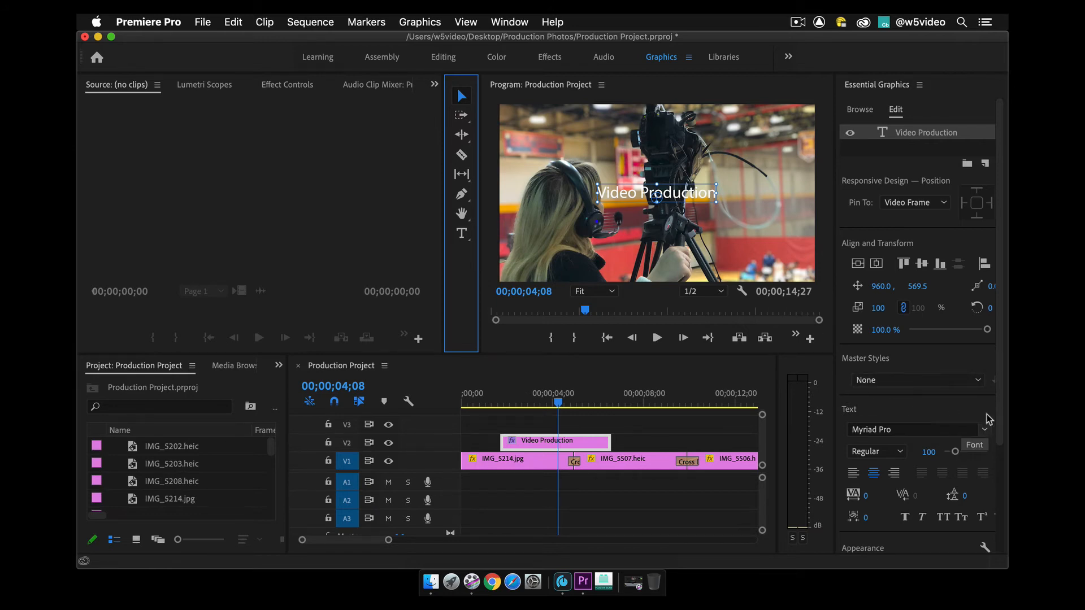
Set the title's font to NASDAQER Heavy and its font size to 154
{"action": "left_click", "coordinate": [984, 432]}
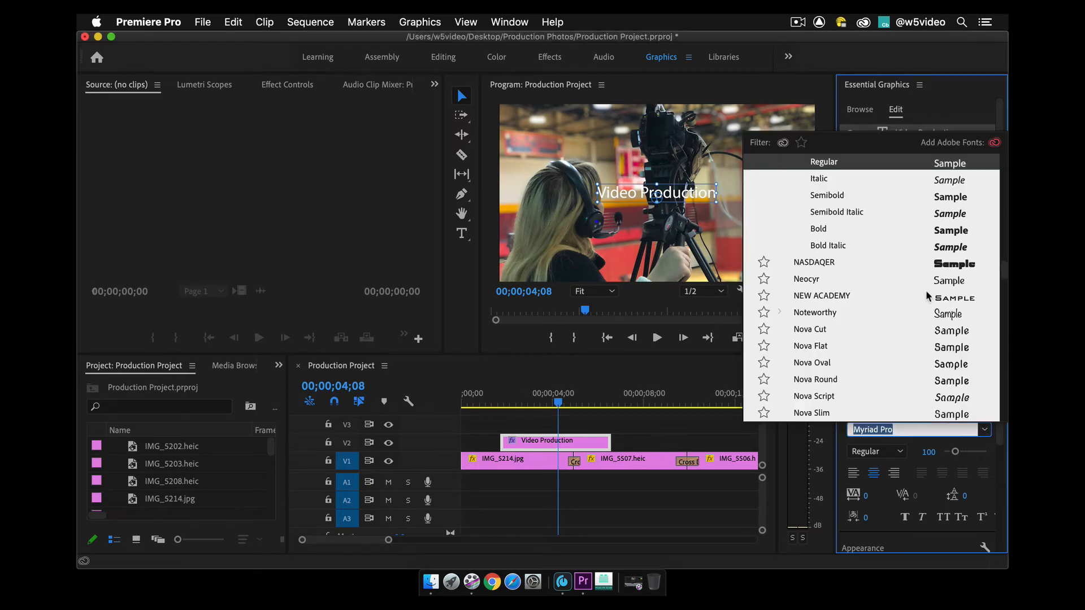
{"action": "left_click", "coordinate": [949, 266]}
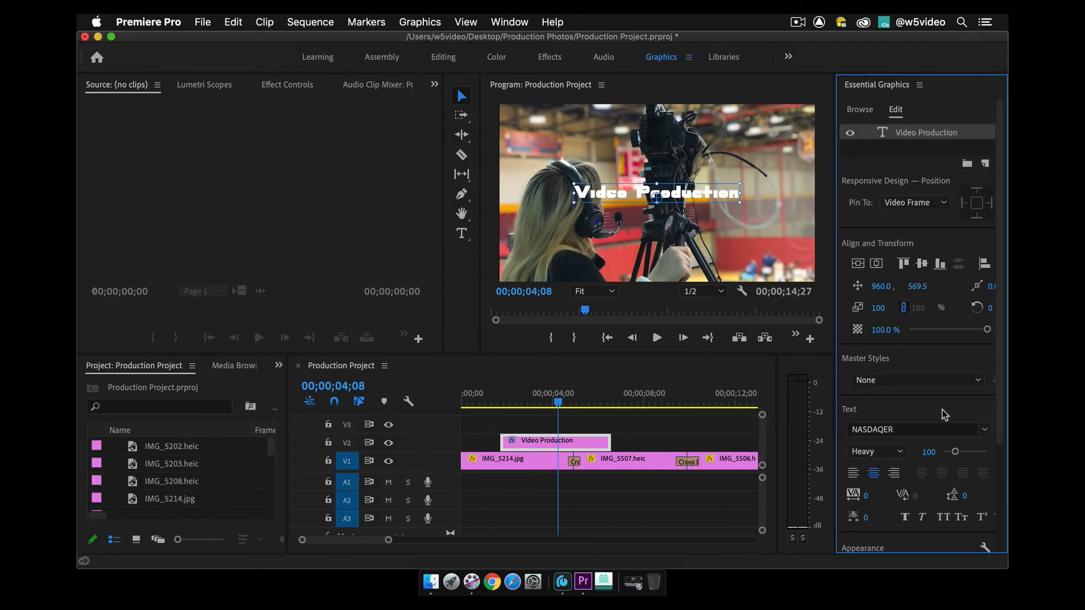
{"action": "left_click_drag", "start_coordinate": [955, 452], "coordinate": [961, 455]}
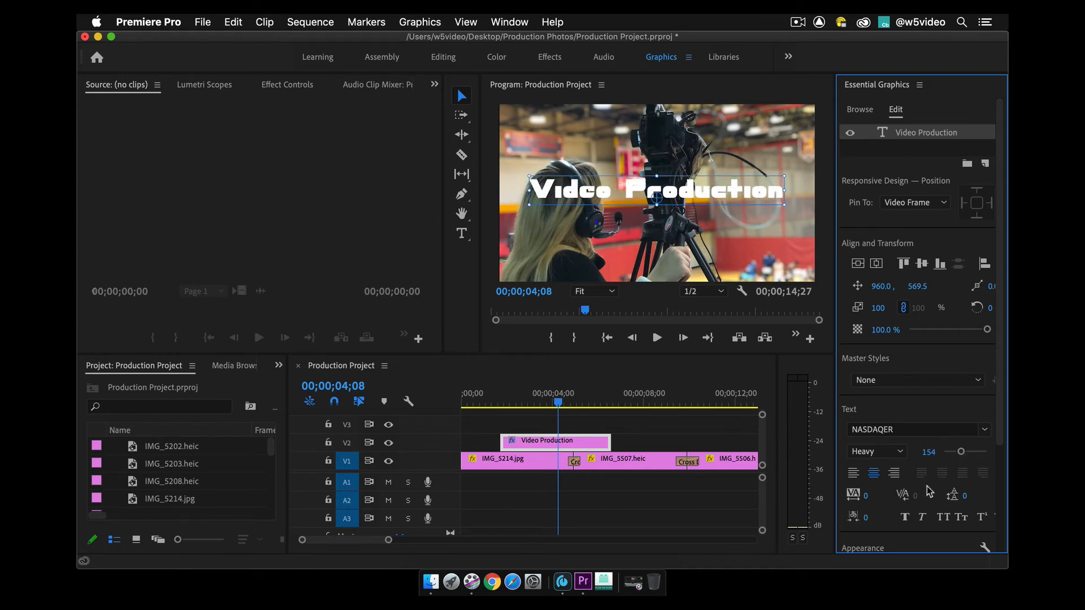
Set the title's fill to dark red 450404 and enable its shadow
{"action": "scroll", "coordinate": [901, 461], "scroll_direction": "down", "scroll_amount": 5}
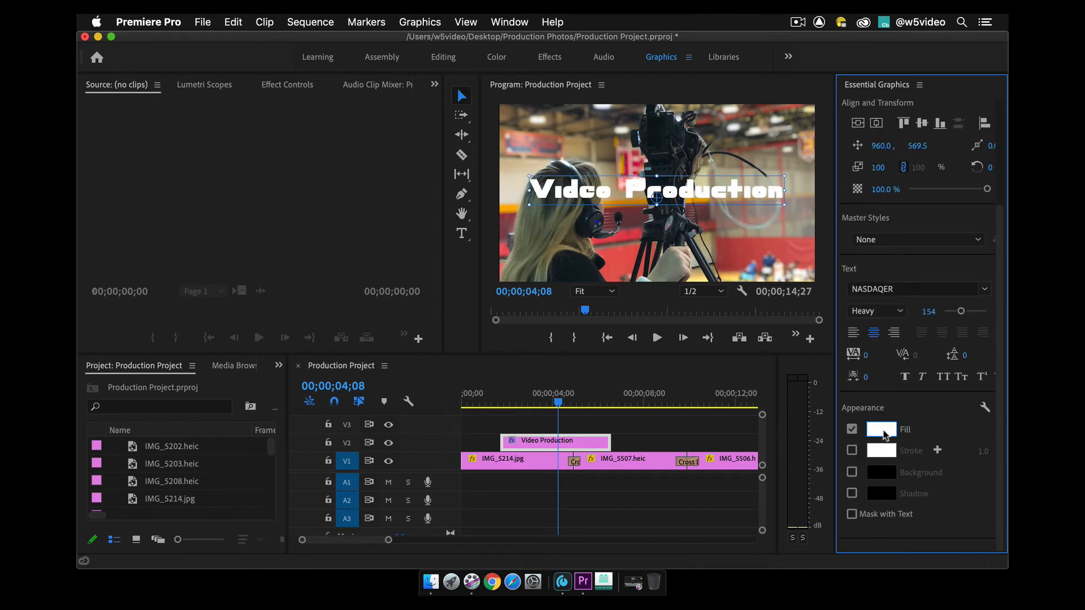
{"action": "left_click", "coordinate": [882, 431]}
{"action": "left_click_drag", "start_coordinate": [501, 271], "coordinate": [540, 264]}
{"action": "left_click", "coordinate": [700, 205]}
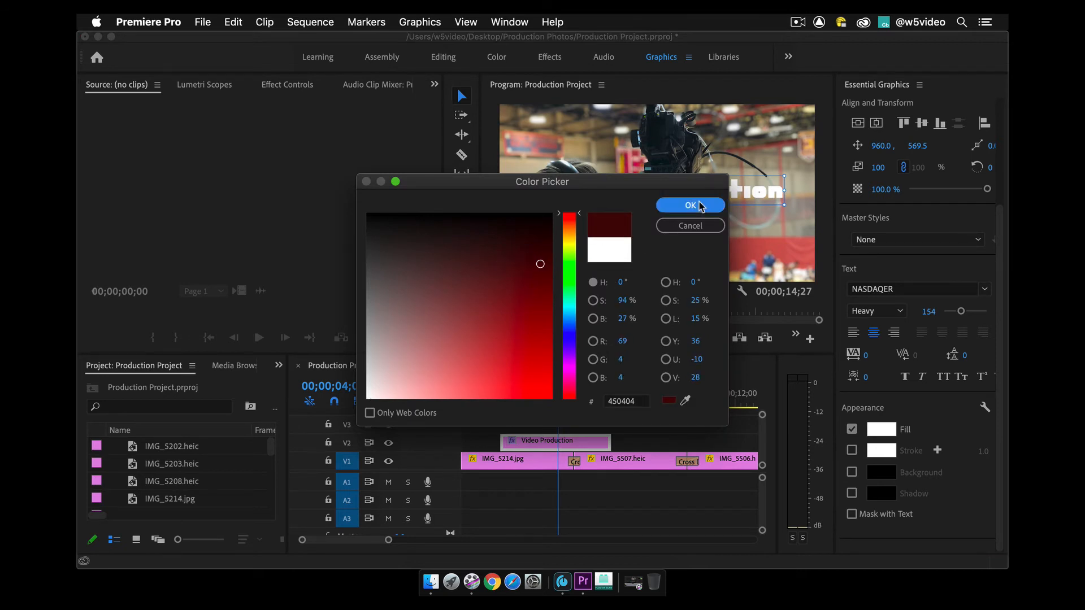
{"action": "left_click", "coordinate": [852, 494]}
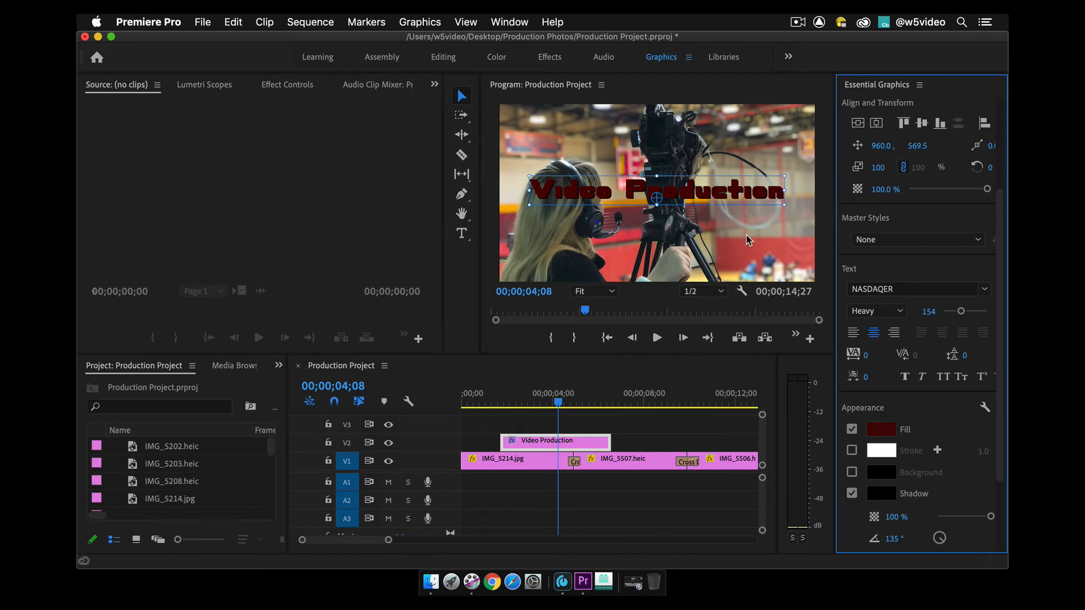
Change the title's font to Phosphate Inline
{"action": "left_click", "coordinate": [984, 290]}
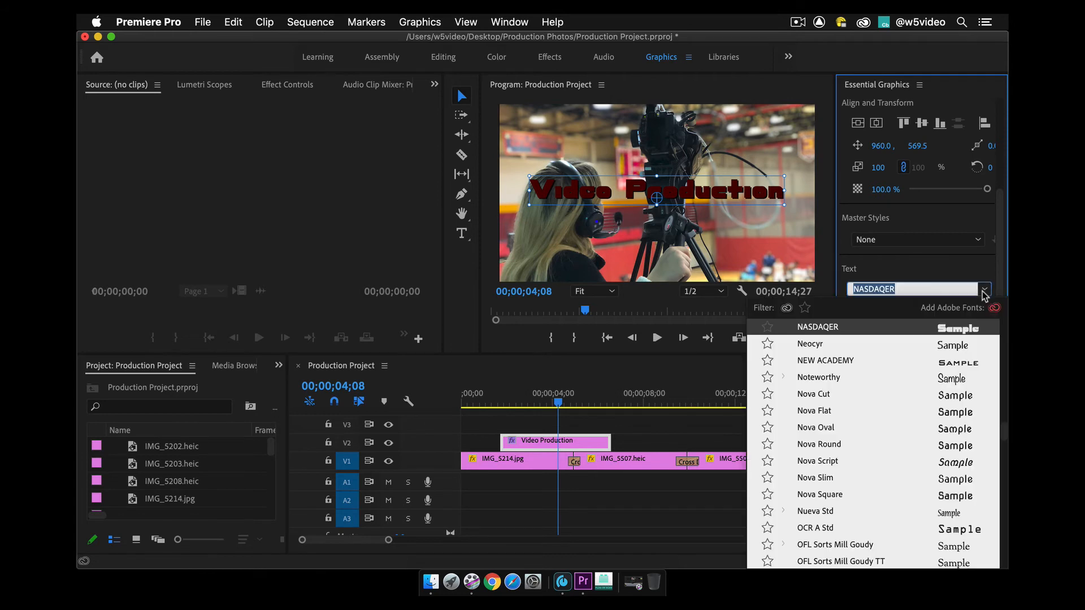
{"action": "scroll", "coordinate": [950, 527], "scroll_direction": "down", "scroll_amount": 10}
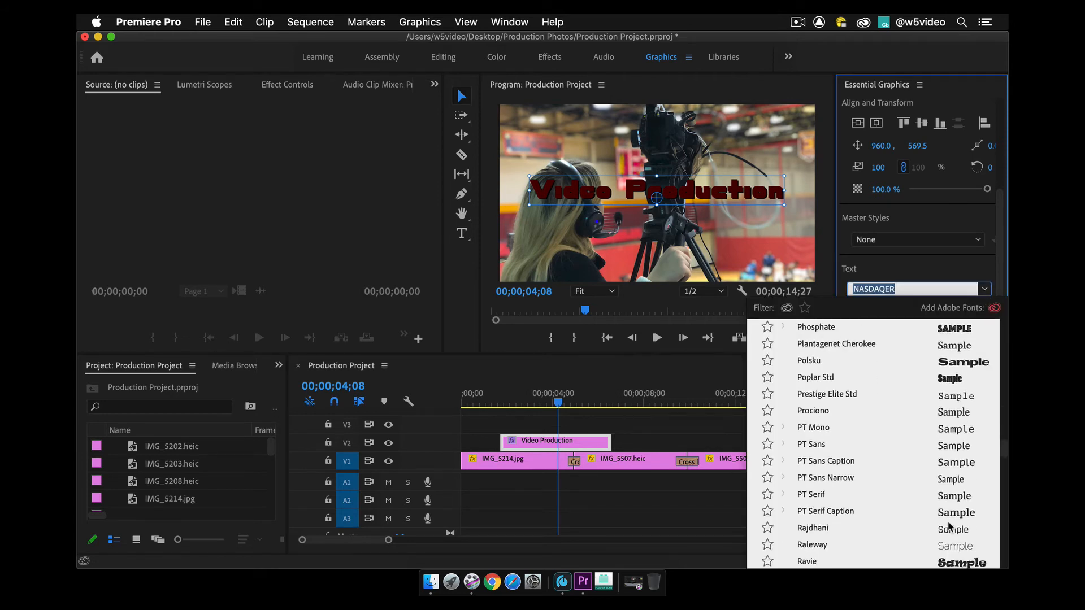
{"action": "left_click", "coordinate": [957, 333]}
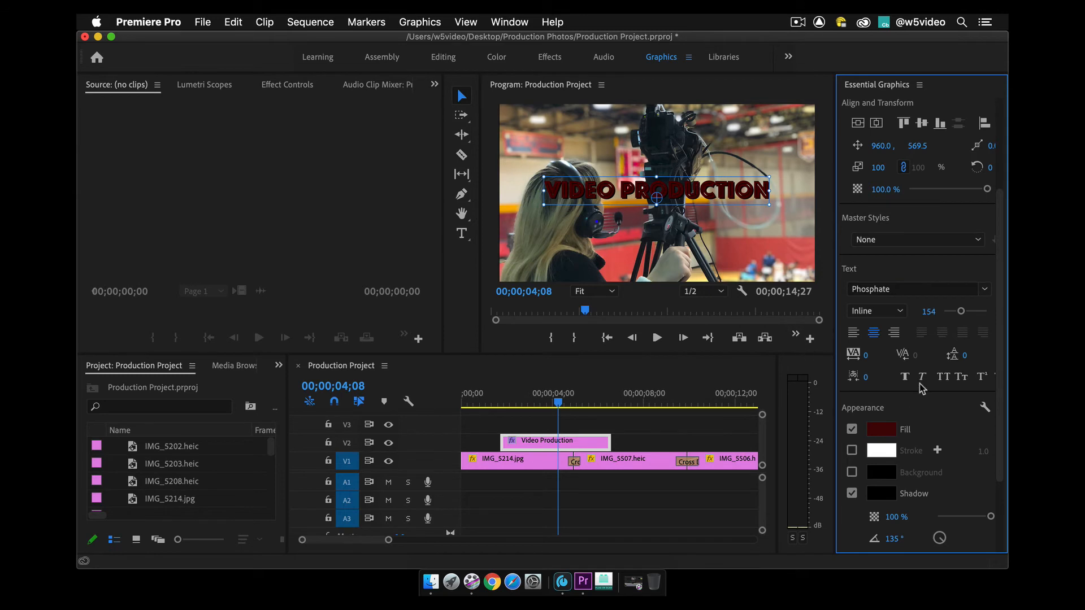
Keep the title's dark red fill and change its shadow color to dark gray
{"action": "left_click", "coordinate": [883, 431]}
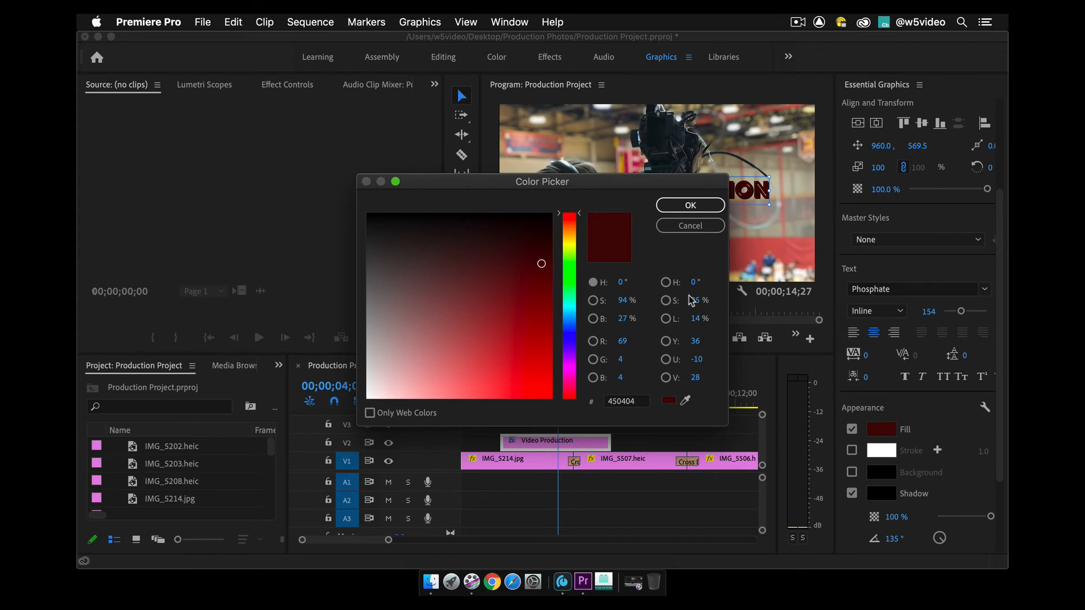
{"action": "left_click", "coordinate": [692, 210]}
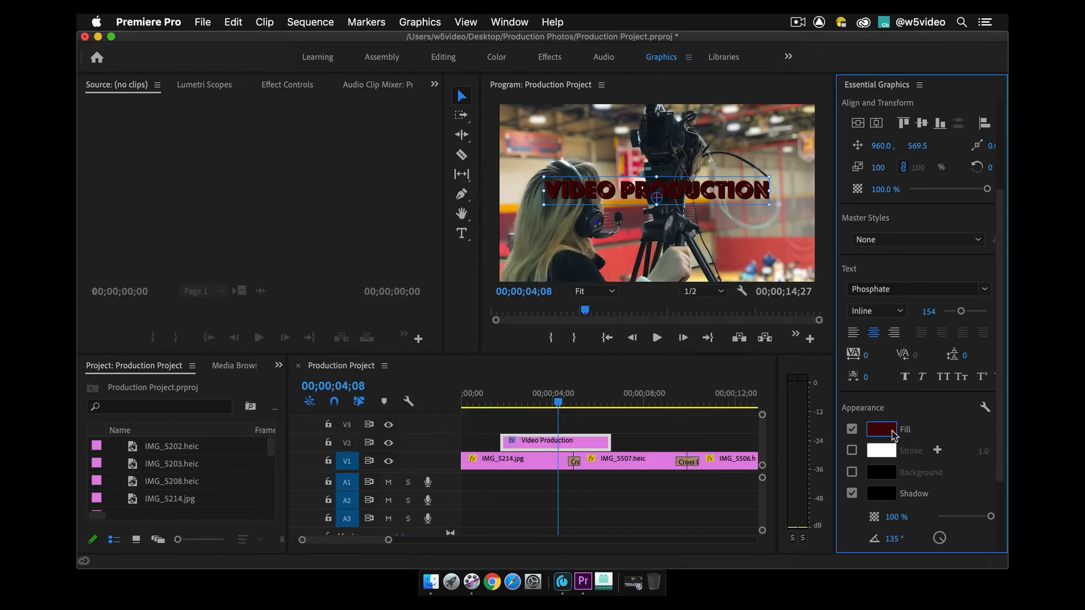
{"action": "left_click", "coordinate": [882, 495]}
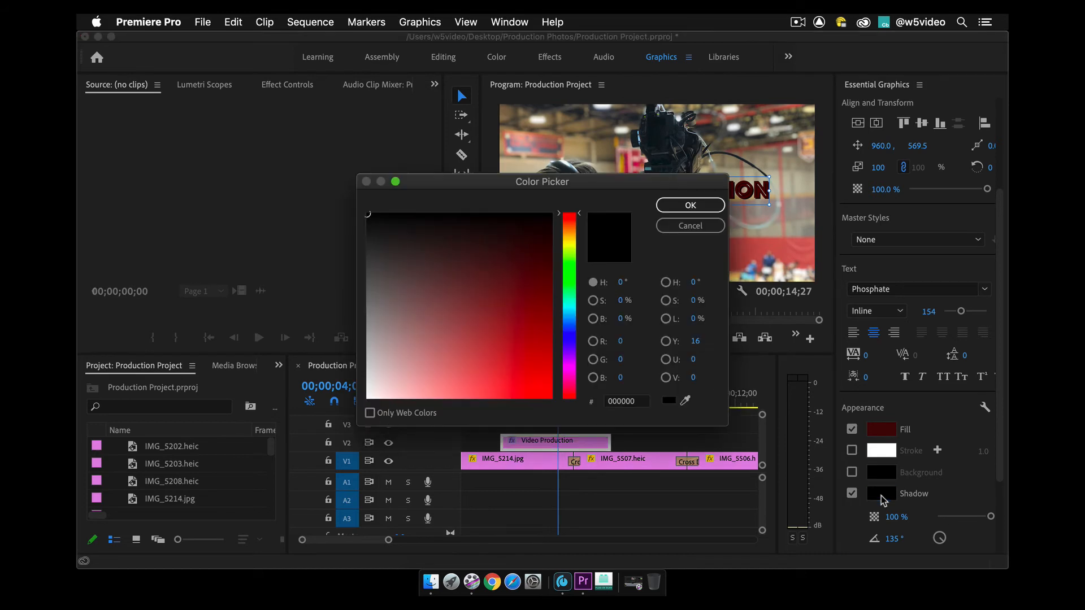
{"action": "left_click_drag", "start_coordinate": [415, 265], "coordinate": [369, 263]}
{"action": "left_click", "coordinate": [692, 206]}
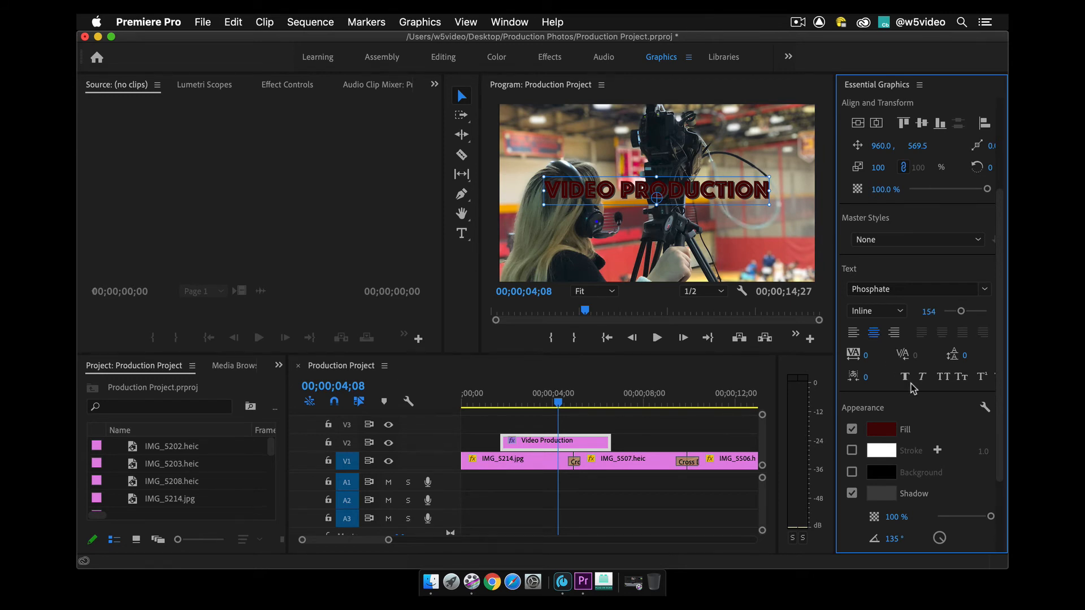
Break the title into two lines, with "Production" below "Video"
{"action": "double_click", "coordinate": [626, 196]}
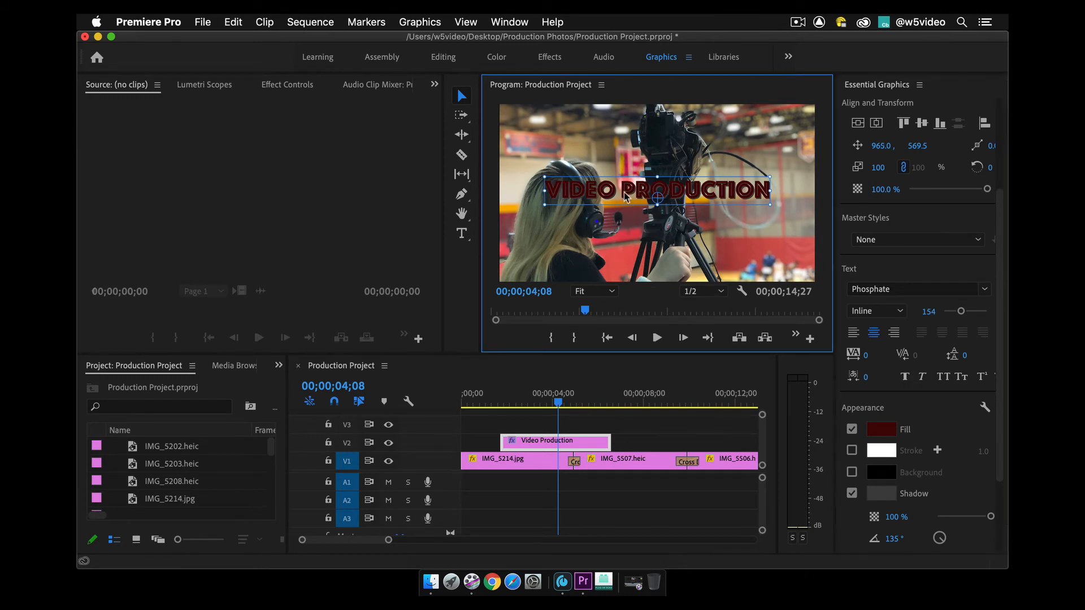
{"action": "key", "text": "Return"}
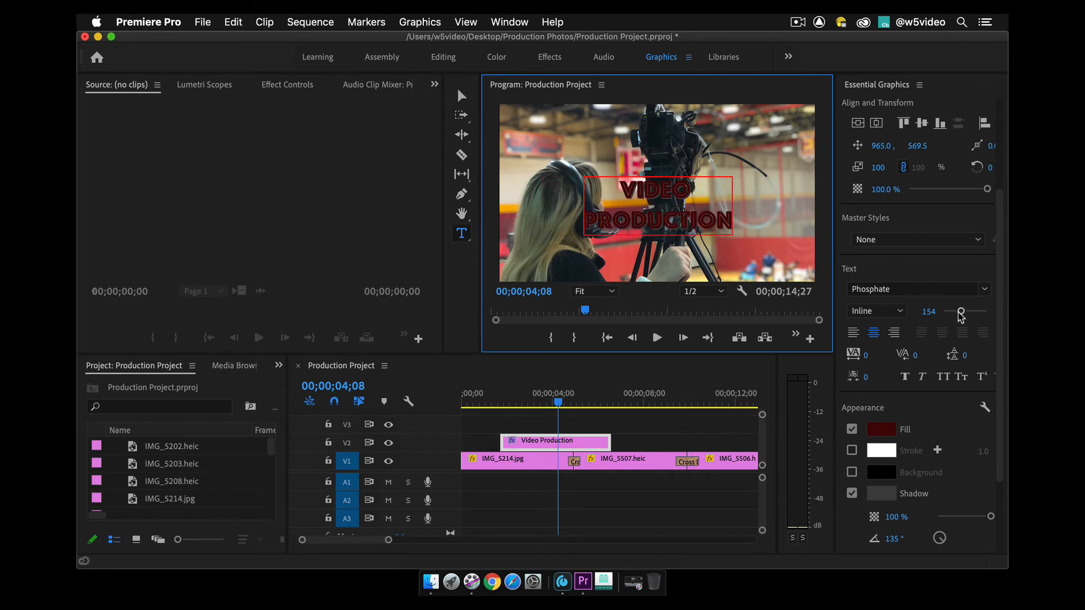
Enlarge both lines of the title to font size 254 and move it up to position 970.2, 485.5
{"action": "left_click_drag", "start_coordinate": [961, 312], "coordinate": [965, 316]}
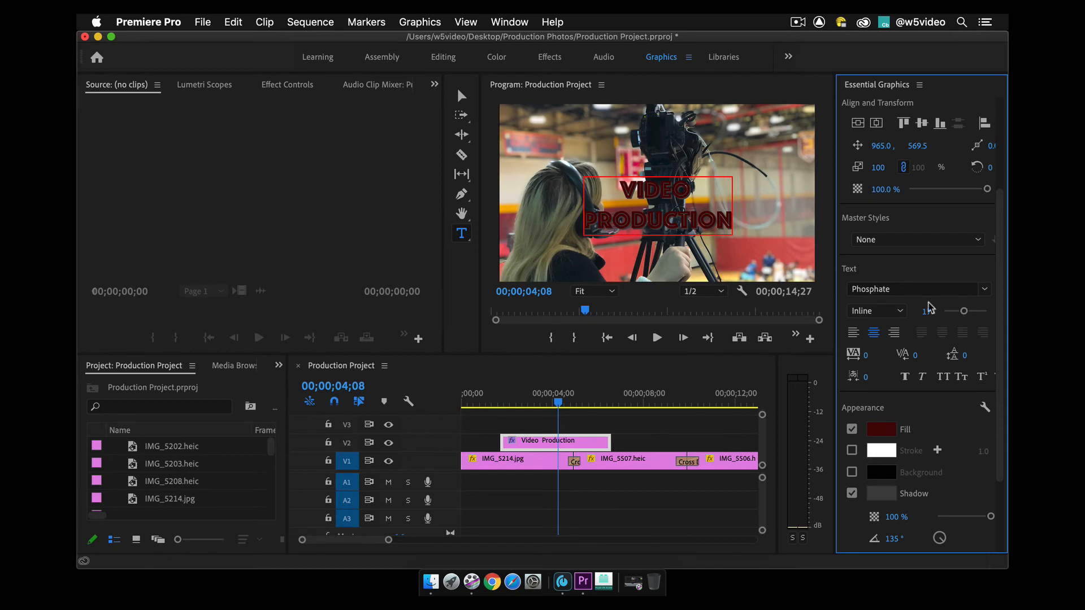
{"action": "left_click", "coordinate": [676, 211]}
{"action": "double_click", "coordinate": [677, 212]}
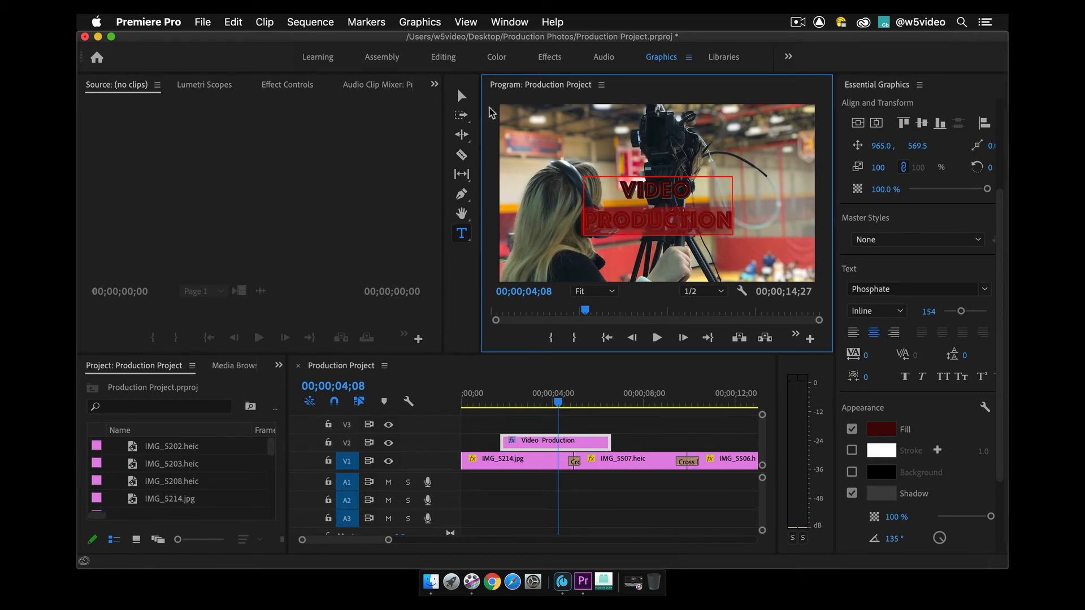
{"action": "left_click", "coordinate": [462, 96]}
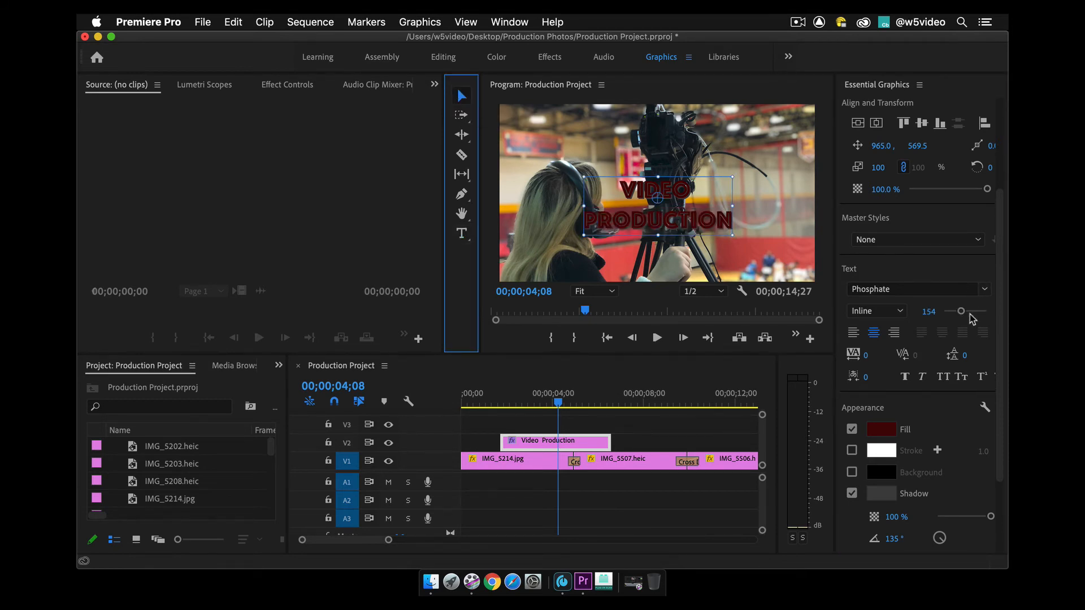
{"action": "left_click_drag", "start_coordinate": [961, 312], "coordinate": [973, 313]}
{"action": "left_click_drag", "start_coordinate": [649, 208], "coordinate": [648, 191]}
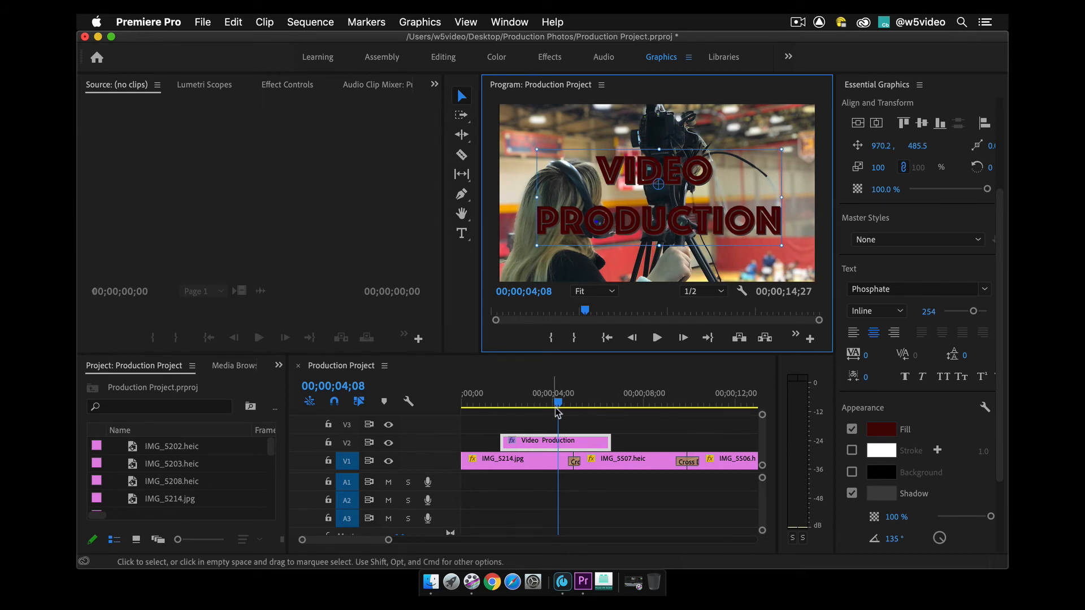
Play the sequence from shortly before the title clip to check how the title comes in
{"action": "left_click", "coordinate": [487, 405]}
{"action": "key", "text": "space"}
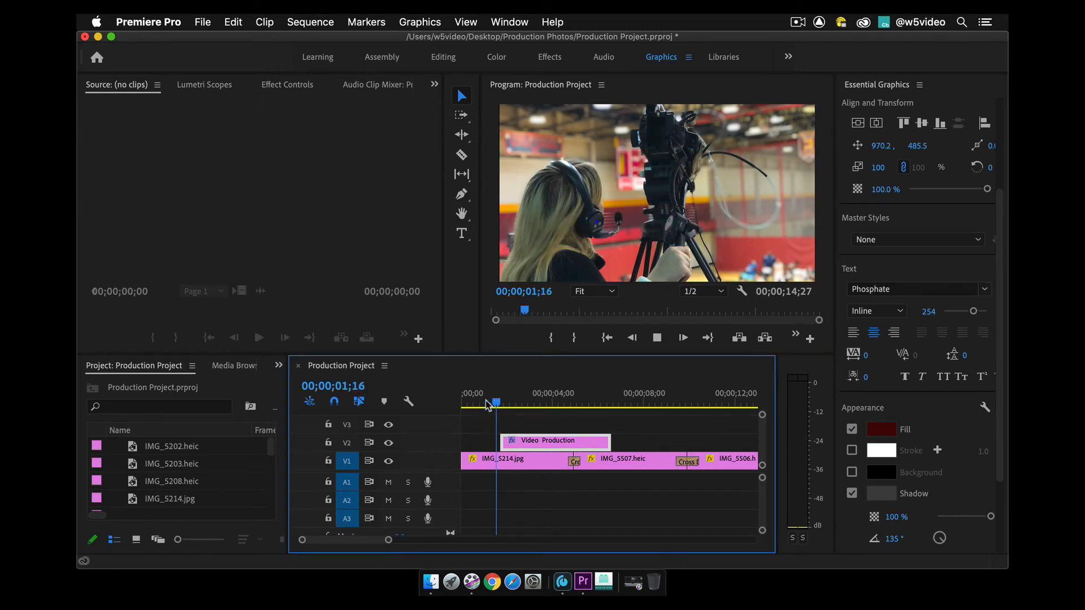
{"action": "key", "text": "space"}
Move the title clip on V2 to start just under one second in and trim its end to before the first cross dissolve on V1
{"action": "left_click", "coordinate": [542, 446]}
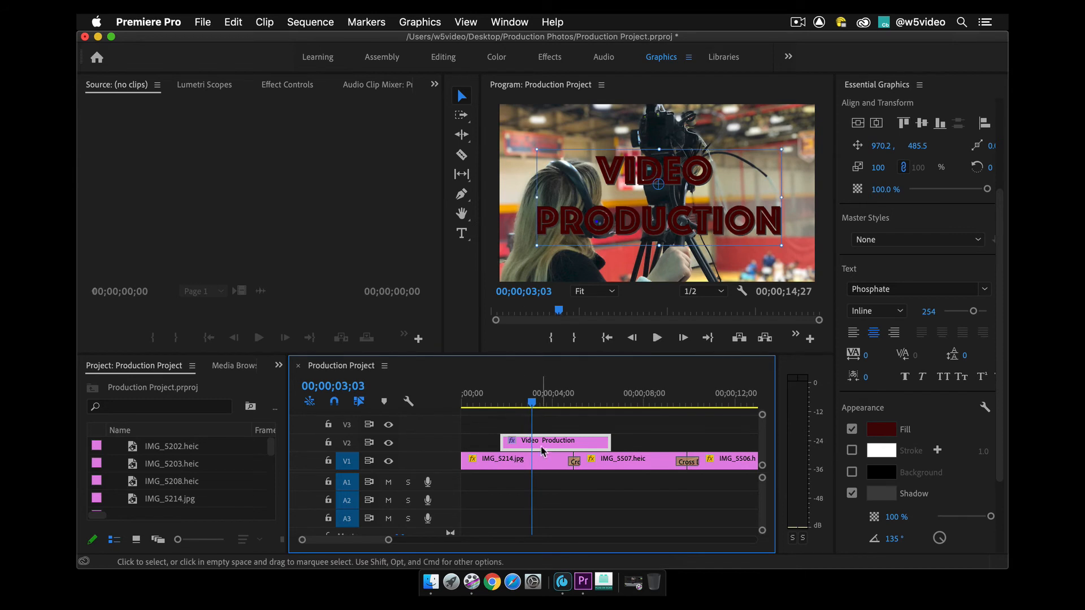
{"action": "mouse_move", "coordinate": [542, 448]}
{"action": "left_mouse_down"}
{"action": "mouse_move", "coordinate": [512, 449]}
{"action": "mouse_move", "coordinate": [523, 449]}
{"action": "left_mouse_up"}
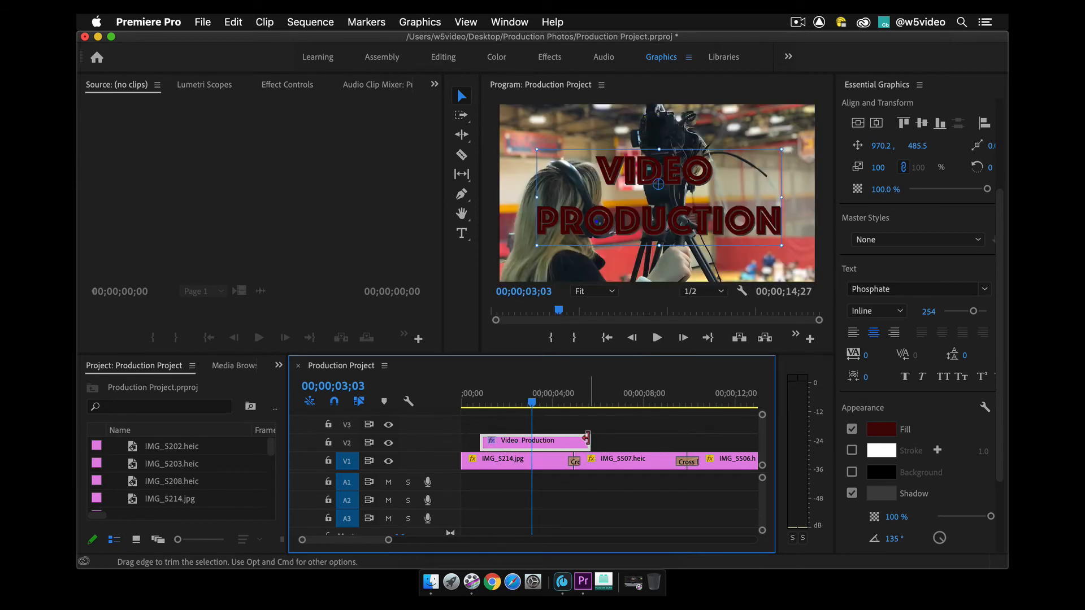
{"action": "left_click_drag", "start_coordinate": [586, 438], "coordinate": [557, 439]}
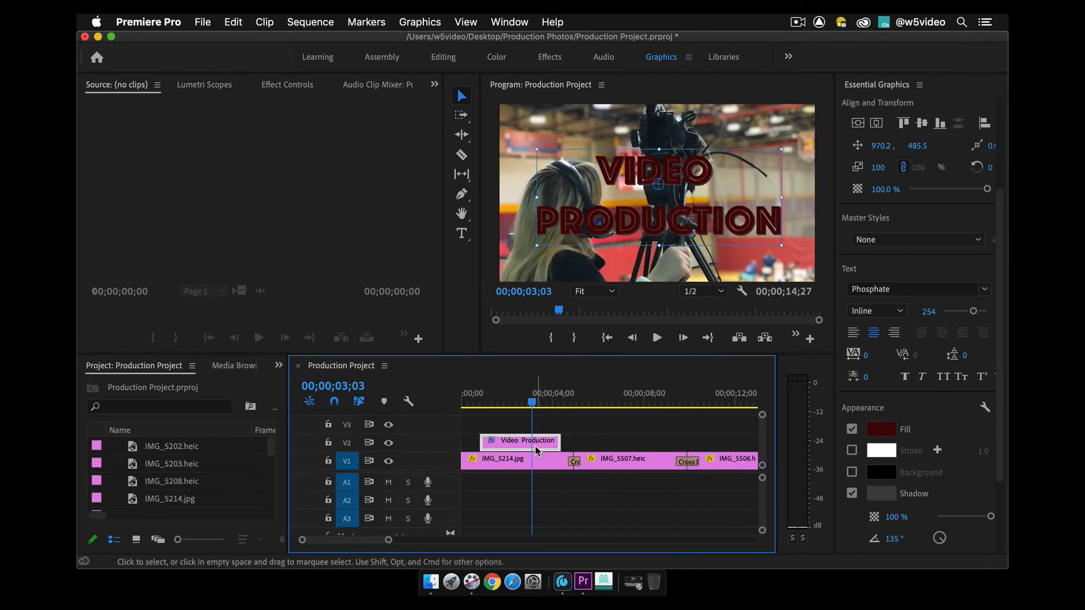
Add Cross Dissolves to both ends of the title clip and play the sequence from the beginning
{"action": "key", "text": "super+d"}
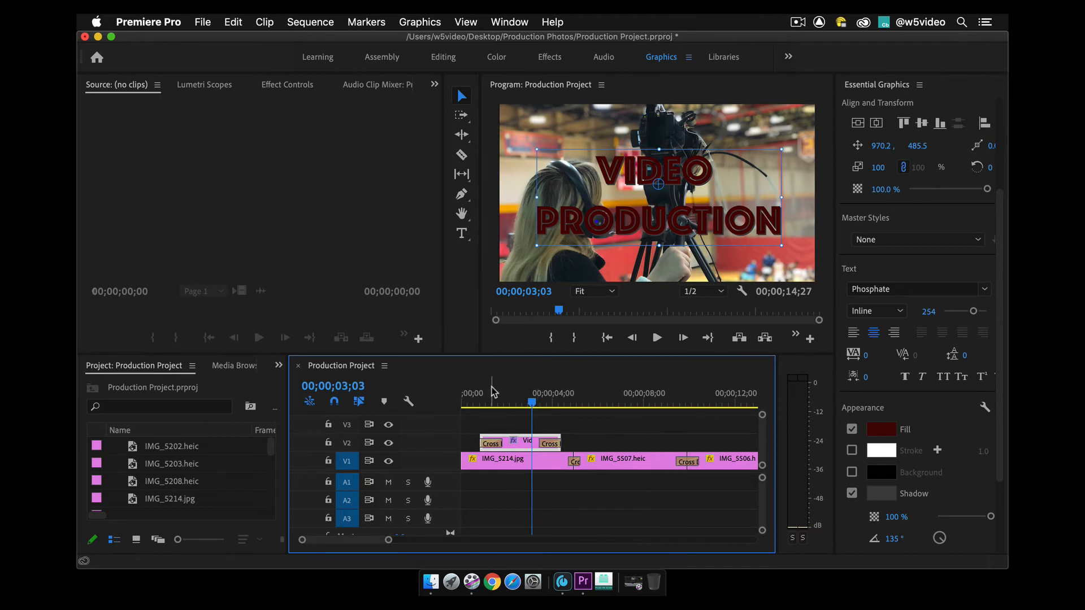
{"action": "left_click_drag", "start_coordinate": [492, 390], "coordinate": [408, 403]}
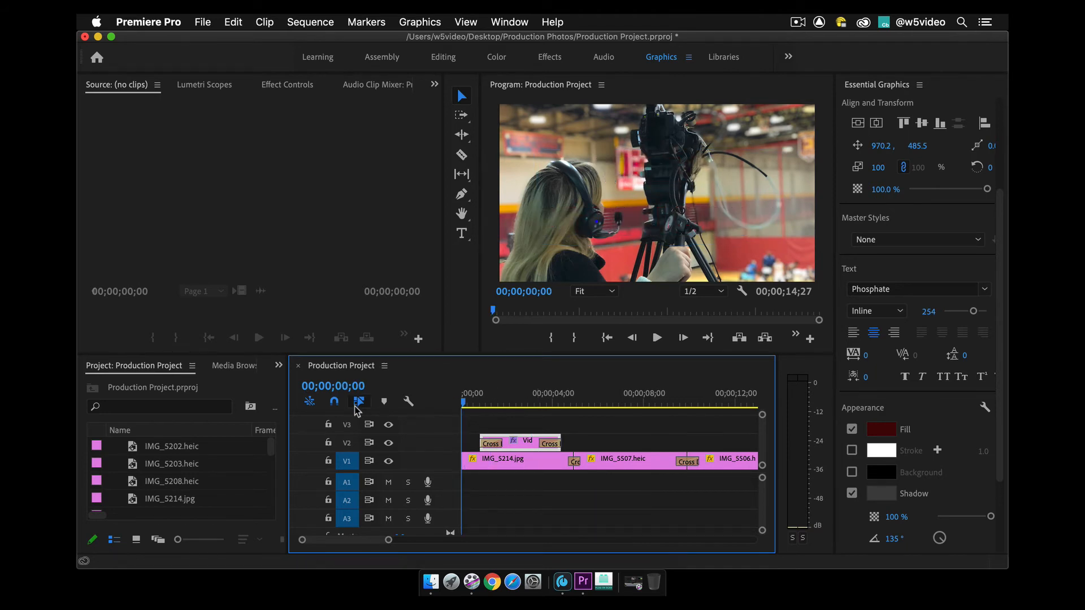
{"action": "key", "text": "space"}
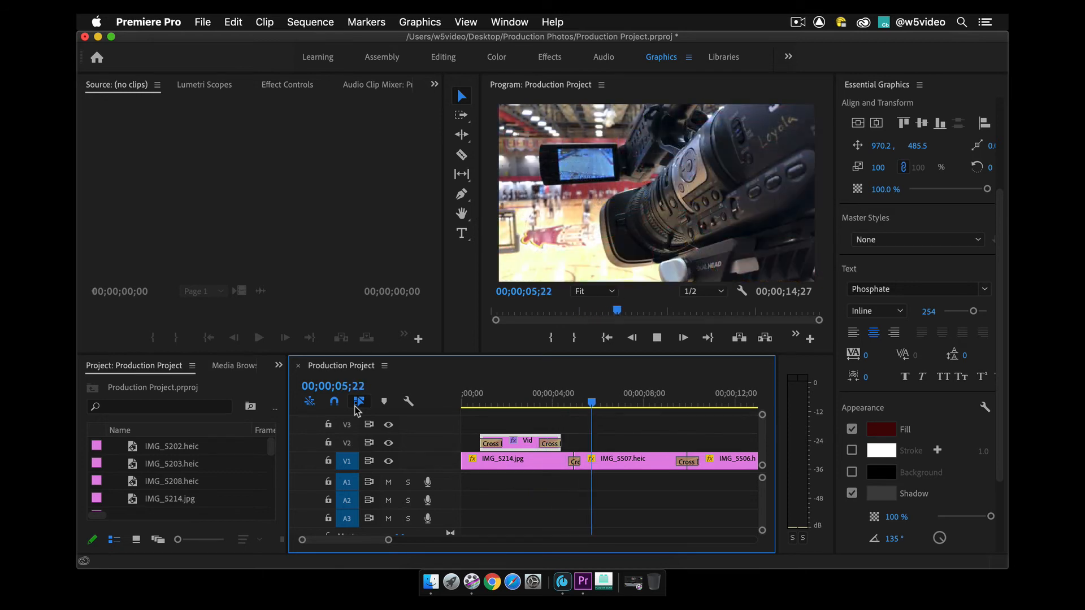
Place the Classic Coming Up Next template on V3 above the title clip and trim it to the title's length
{"action": "left_click_drag", "start_coordinate": [566, 392], "coordinate": [518, 392]}
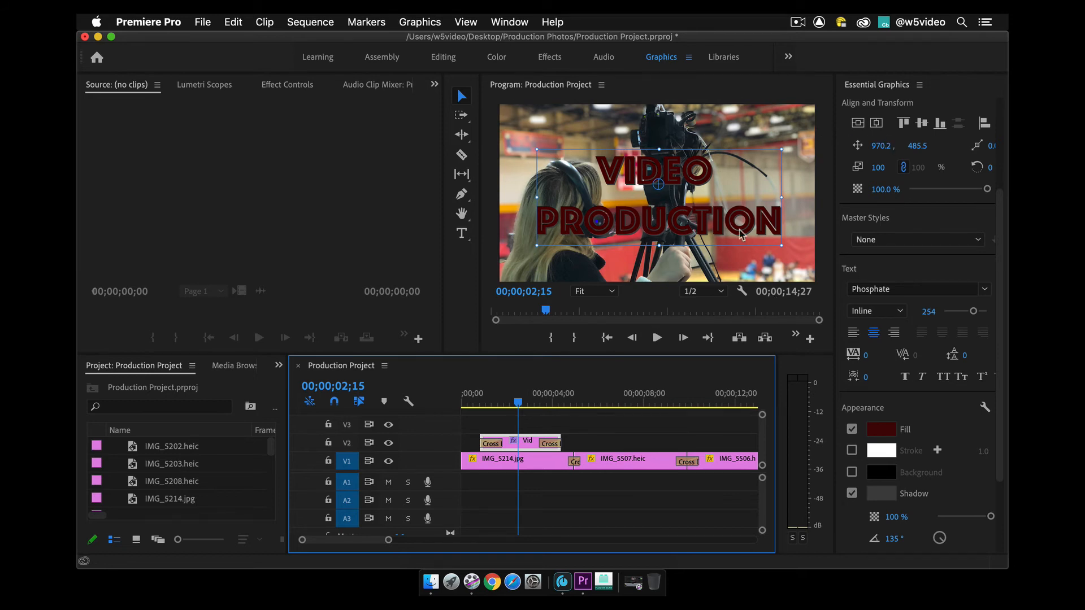
{"action": "left_click", "coordinate": [624, 422]}
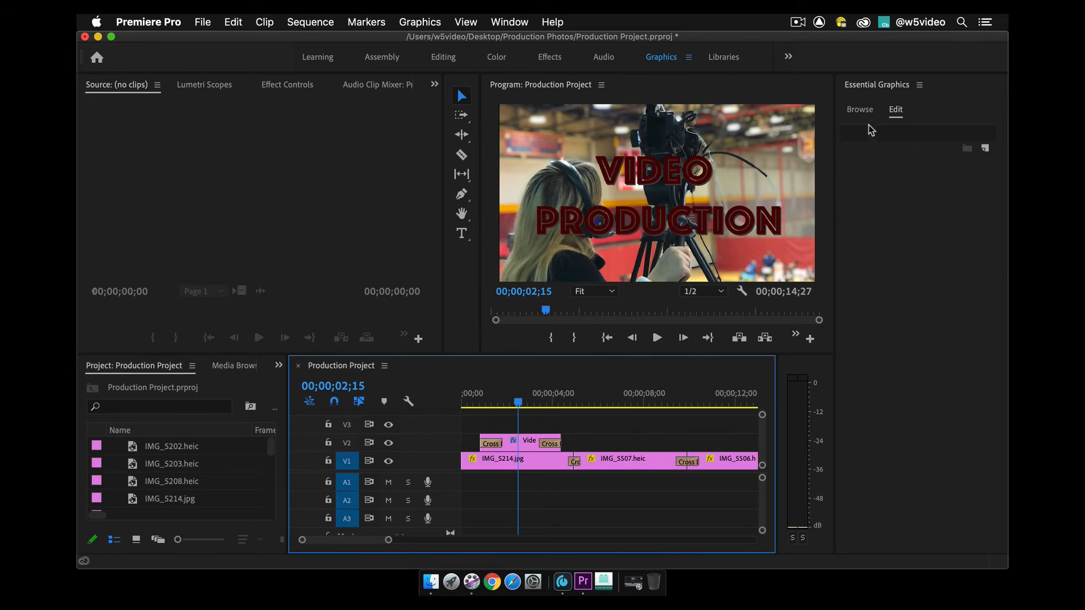
{"action": "left_click", "coordinate": [859, 109]}
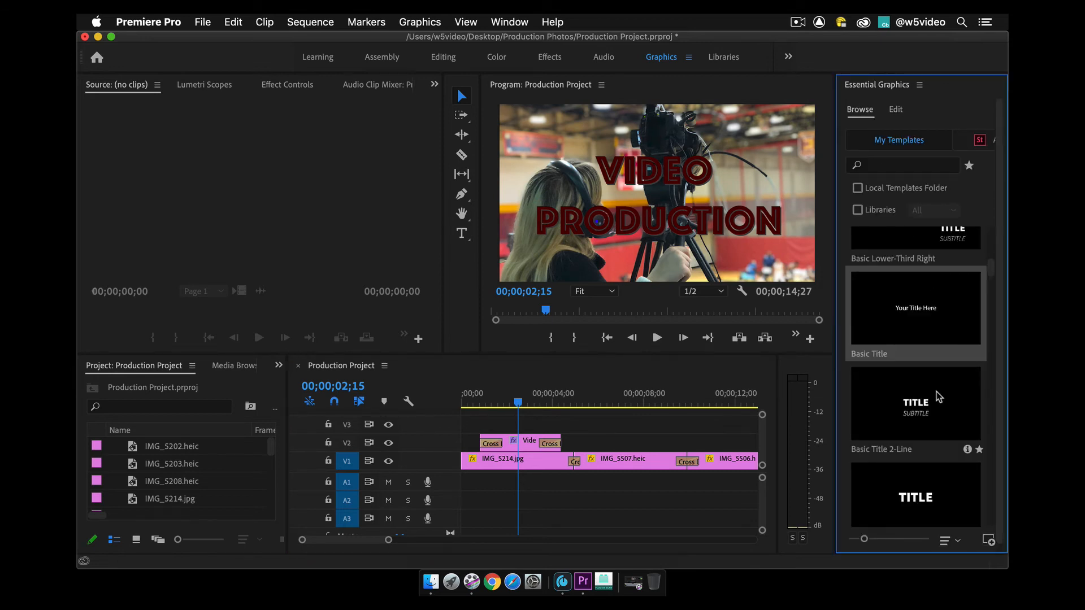
{"action": "scroll", "coordinate": [937, 391], "scroll_direction": "down", "scroll_amount": 6}
{"action": "scroll", "coordinate": [937, 392], "scroll_direction": "down", "scroll_amount": 8}
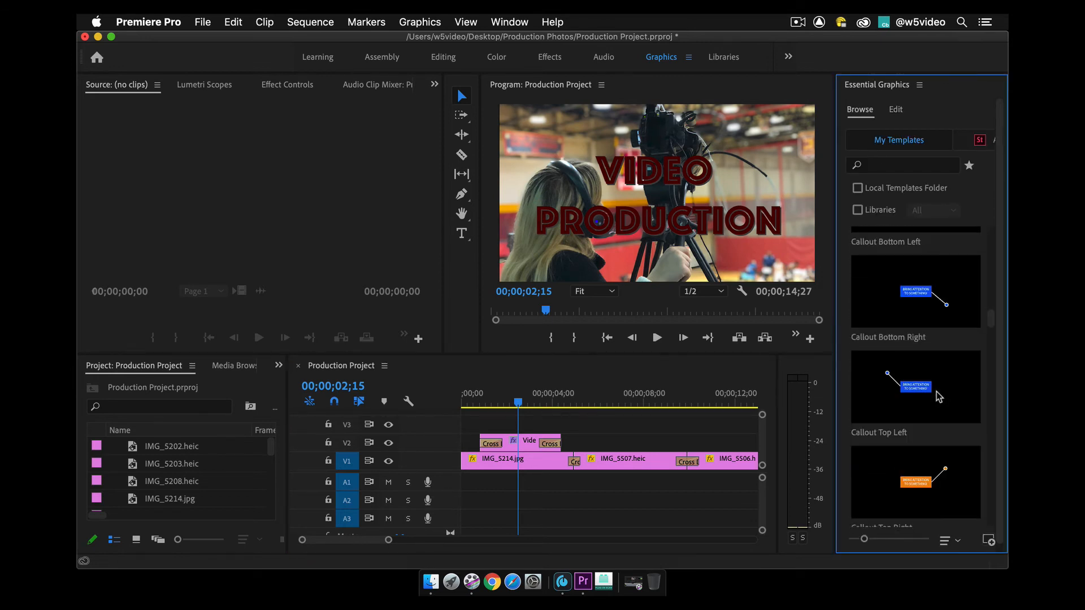
{"action": "scroll", "coordinate": [937, 392], "scroll_direction": "down", "scroll_amount": 10}
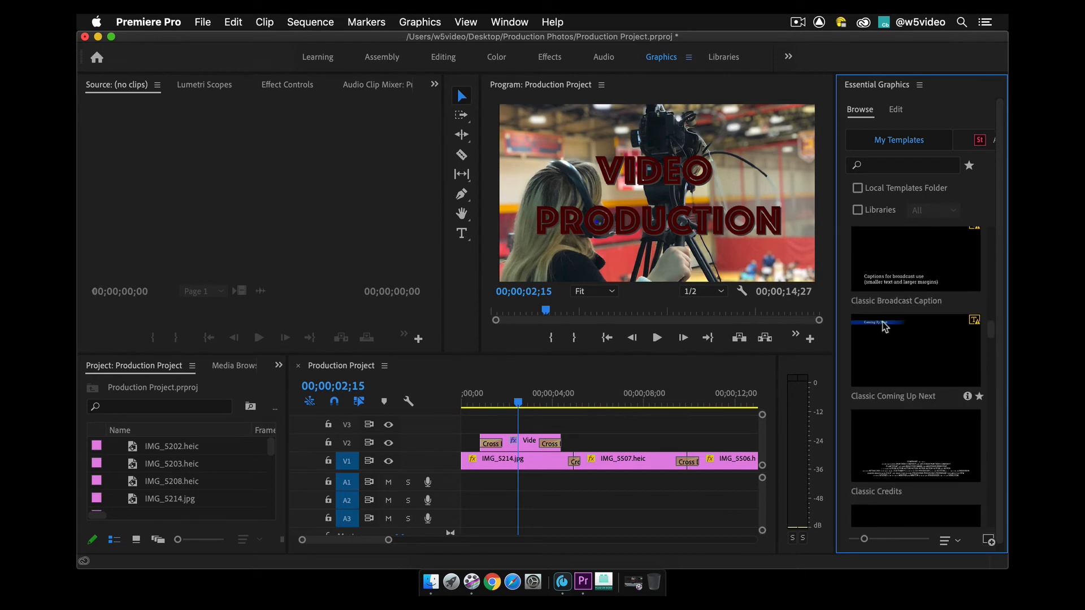
{"action": "left_click_drag", "start_coordinate": [900, 333], "coordinate": [866, 326]}
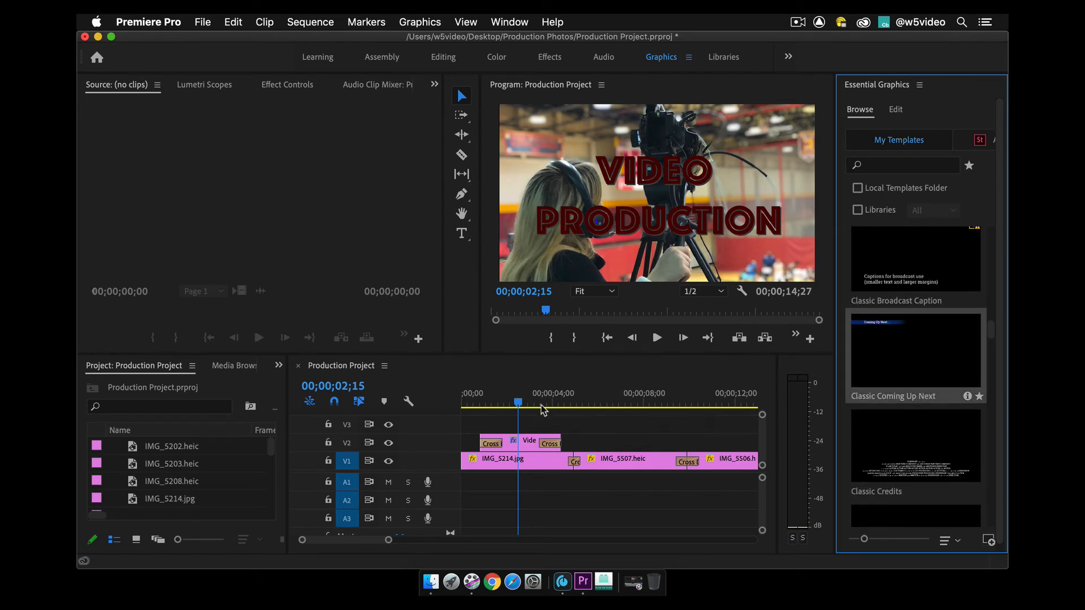
{"action": "left_click_drag", "start_coordinate": [541, 409], "coordinate": [489, 425]}
{"action": "left_click_drag", "start_coordinate": [592, 424], "coordinate": [561, 422]}
{"action": "left_click", "coordinate": [518, 403]}
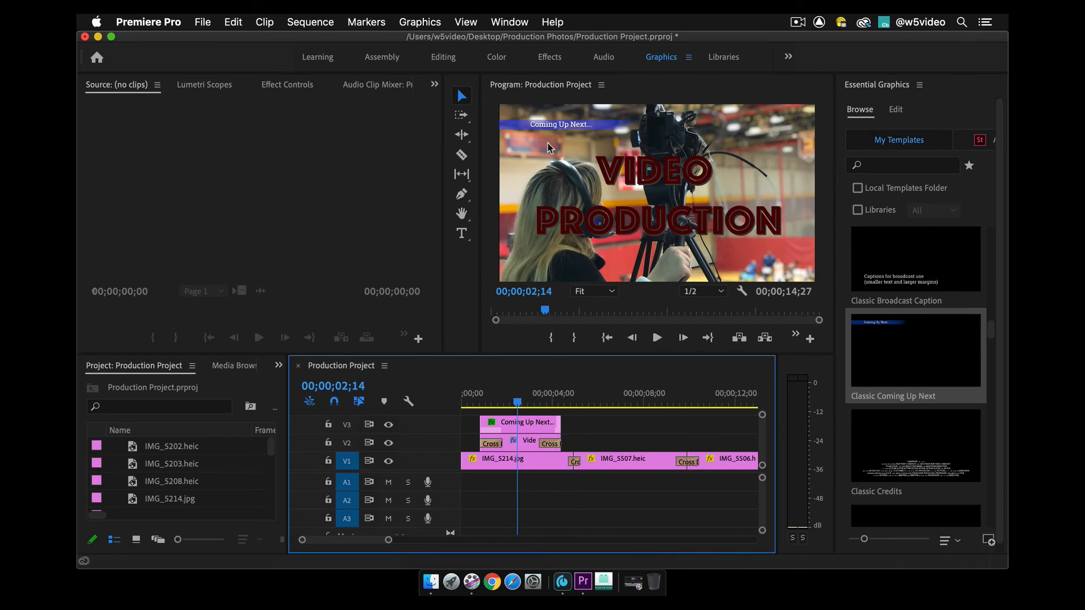
Add Cross Dissolves to both ends of the Coming Up Next clip on V3 and play the sequence from the beginning
{"action": "left_click", "coordinate": [520, 424]}
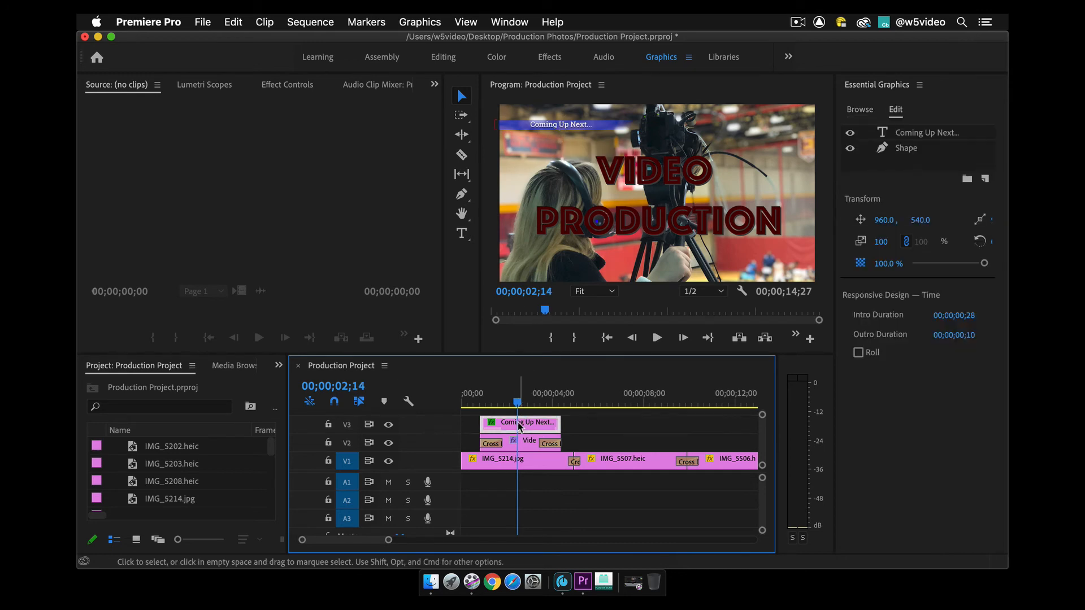
{"action": "key", "text": "super+c"}
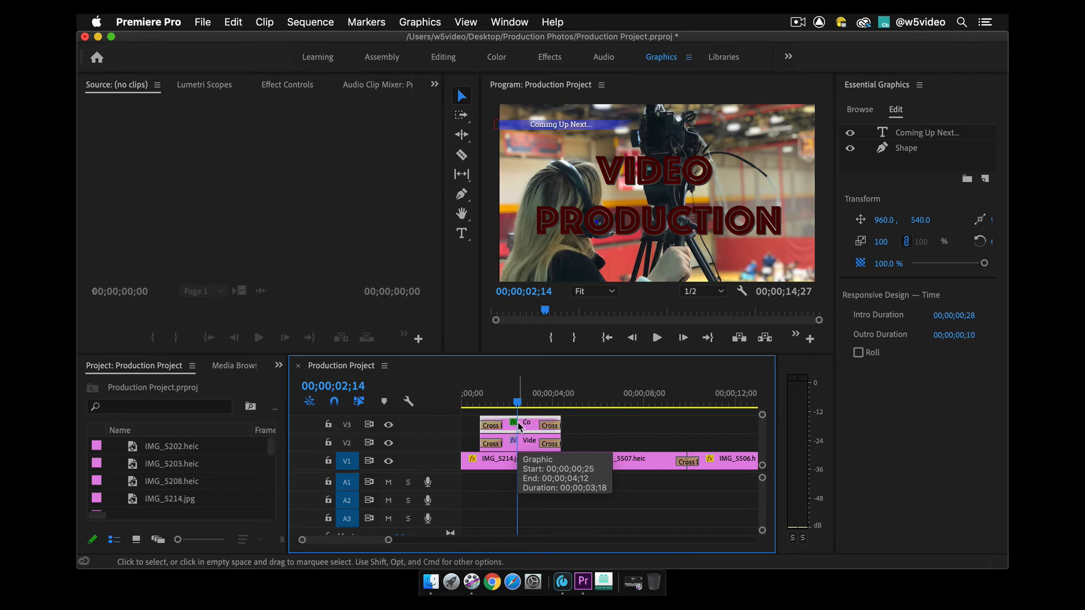
{"action": "left_click_drag", "start_coordinate": [518, 401], "coordinate": [442, 403]}
{"action": "key", "text": "space"}
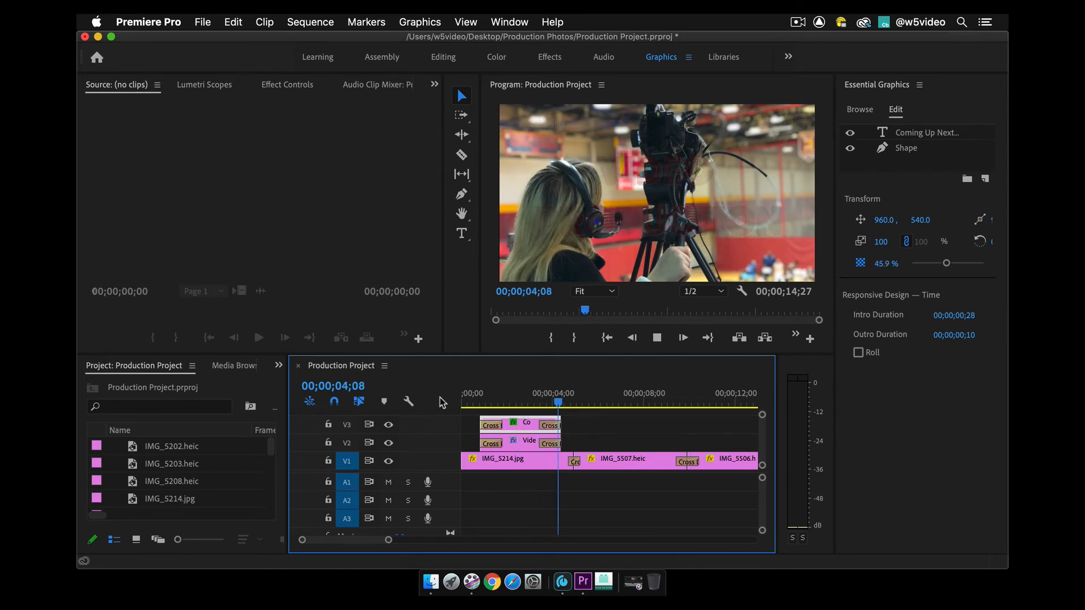
{"action": "left_click_drag", "start_coordinate": [588, 395], "coordinate": [521, 397]}
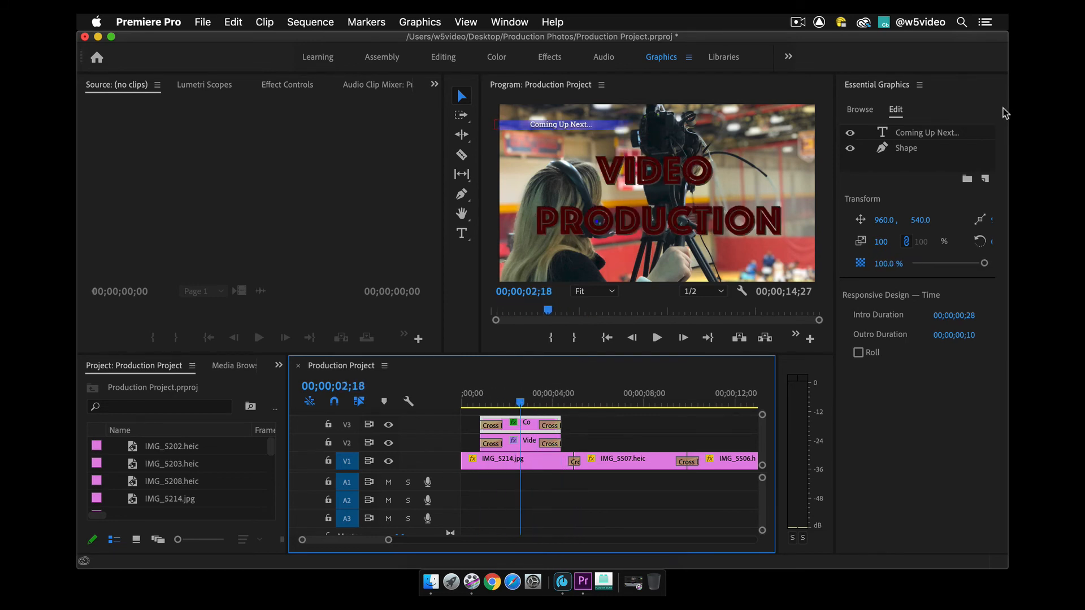
{"action": "left_click", "coordinate": [860, 111]}
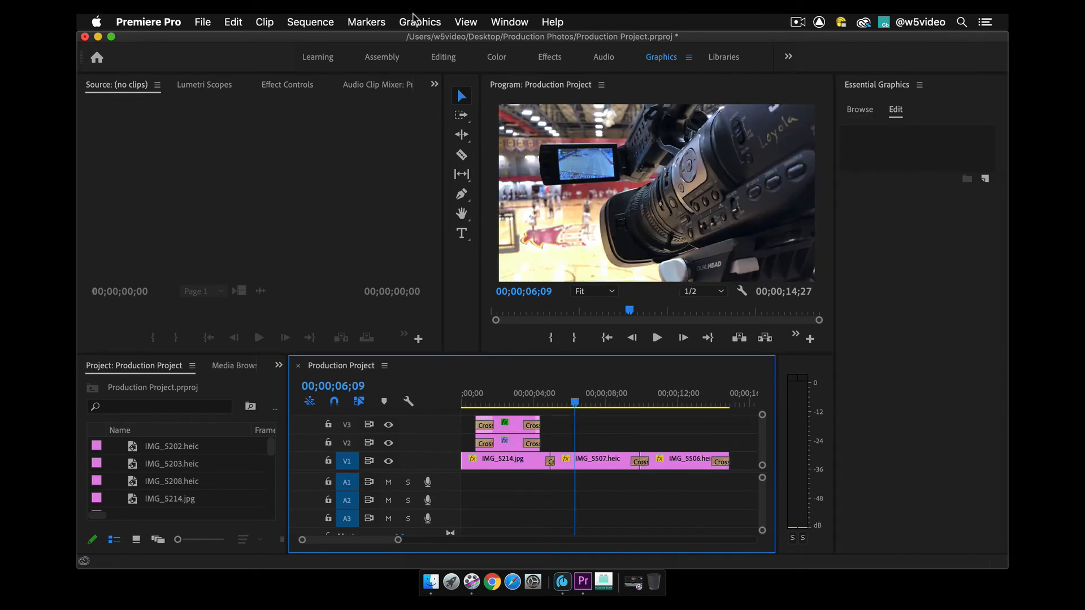
Add a new text layer on V2 at 00;00;06;09 and move the text to position 88.9, 628.0
{"action": "left_click", "coordinate": [414, 22]}
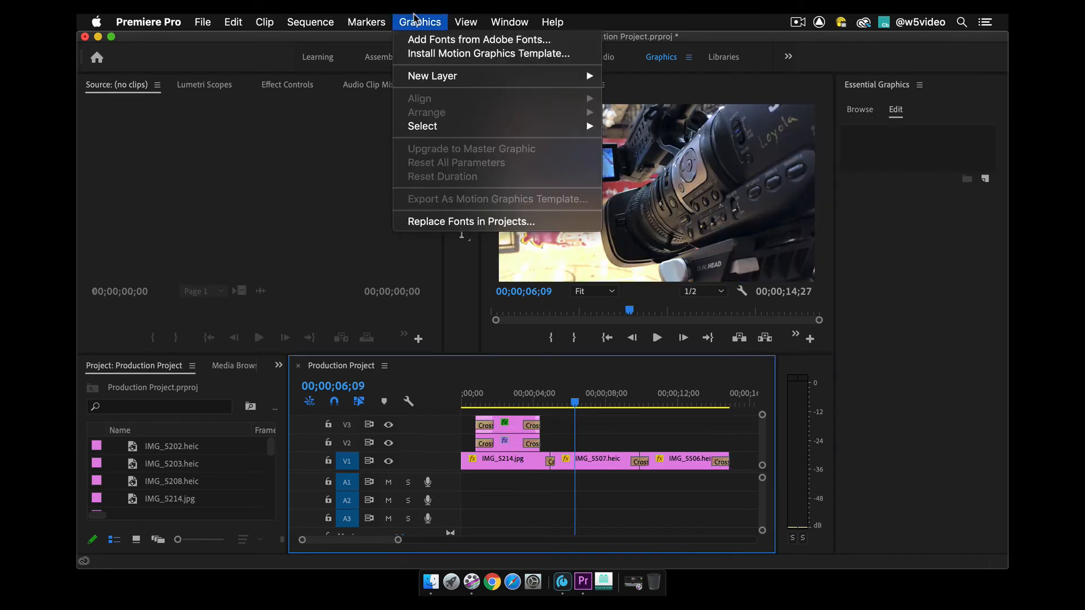
{"action": "mouse_move", "coordinate": [433, 78]}
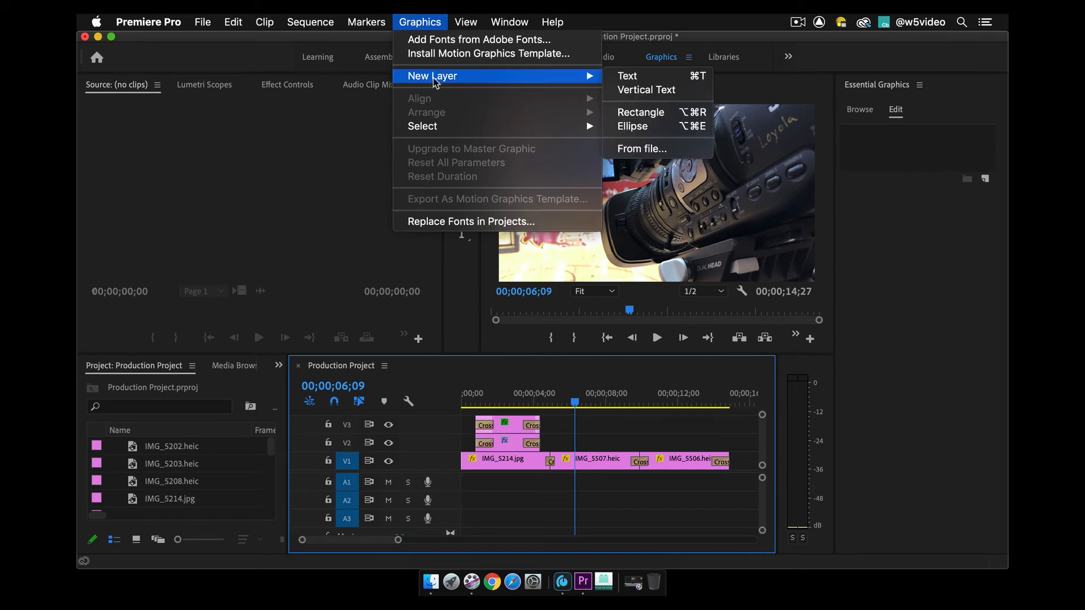
{"action": "left_click", "coordinate": [631, 77]}
{"action": "left_click_drag", "start_coordinate": [603, 403], "coordinate": [625, 401]}
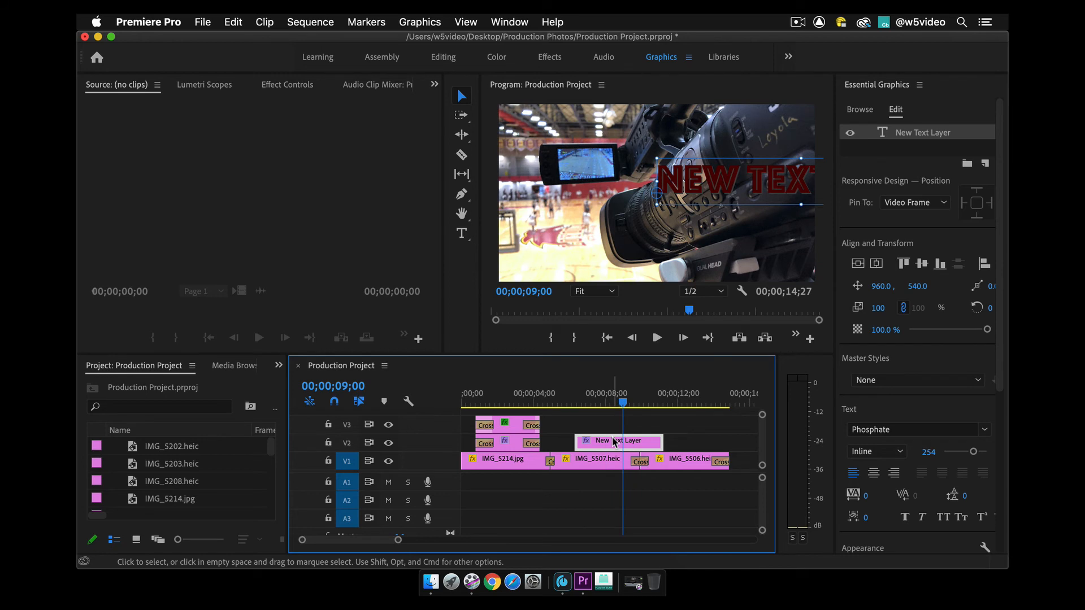
{"action": "left_click_drag", "start_coordinate": [721, 192], "coordinate": [579, 206]}
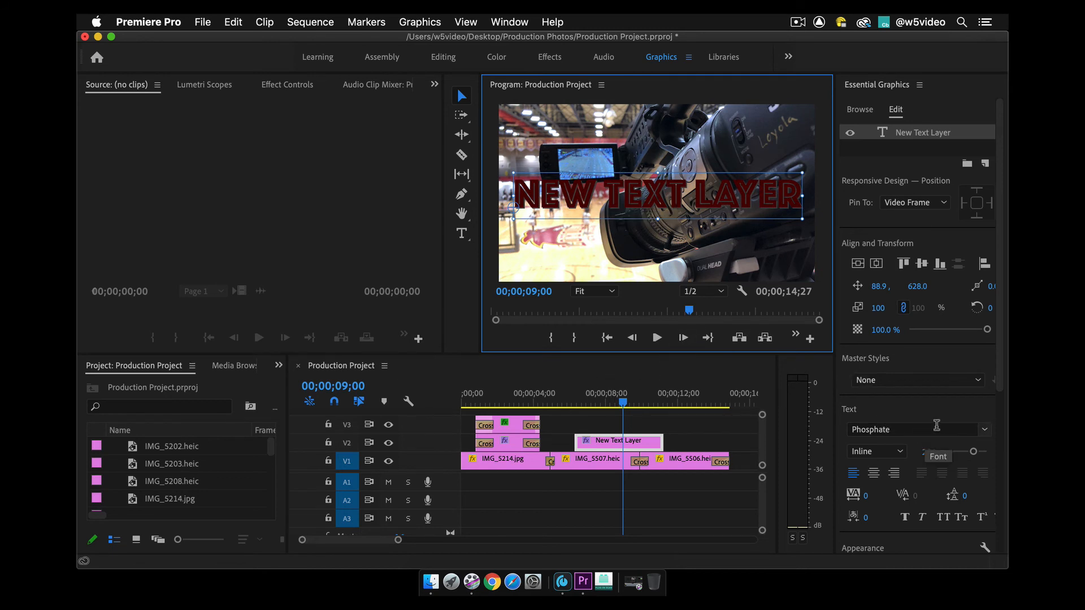
Set the new text to Stencil Std Bold at size 167 and move it down to position 150.7, 969.0
{"action": "left_click", "coordinate": [985, 431]}
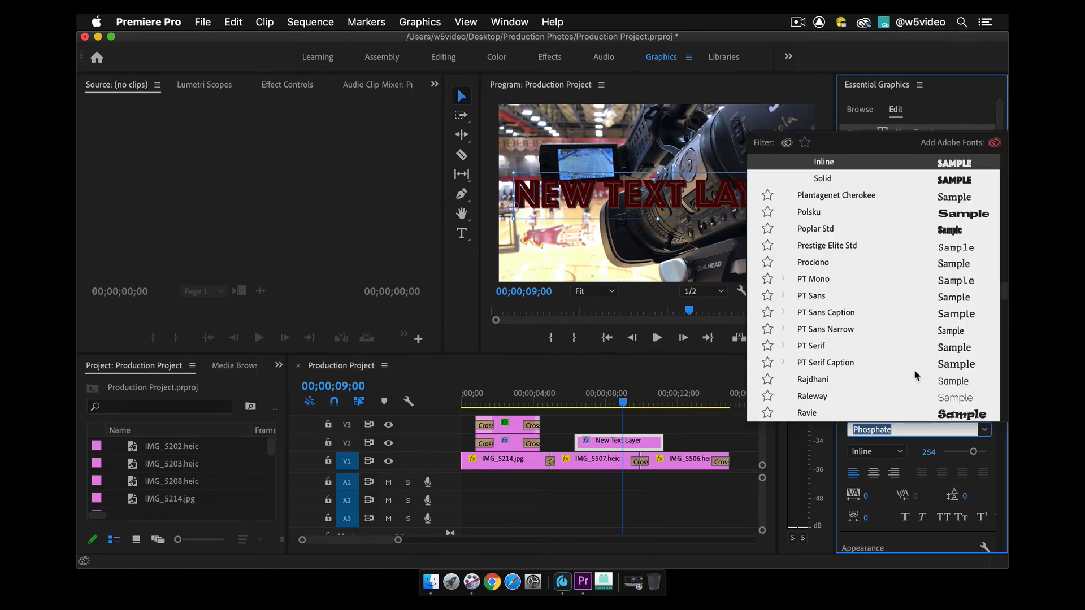
{"action": "scroll", "coordinate": [918, 378], "scroll_direction": "down", "scroll_amount": 10}
{"action": "left_click", "coordinate": [959, 364]}
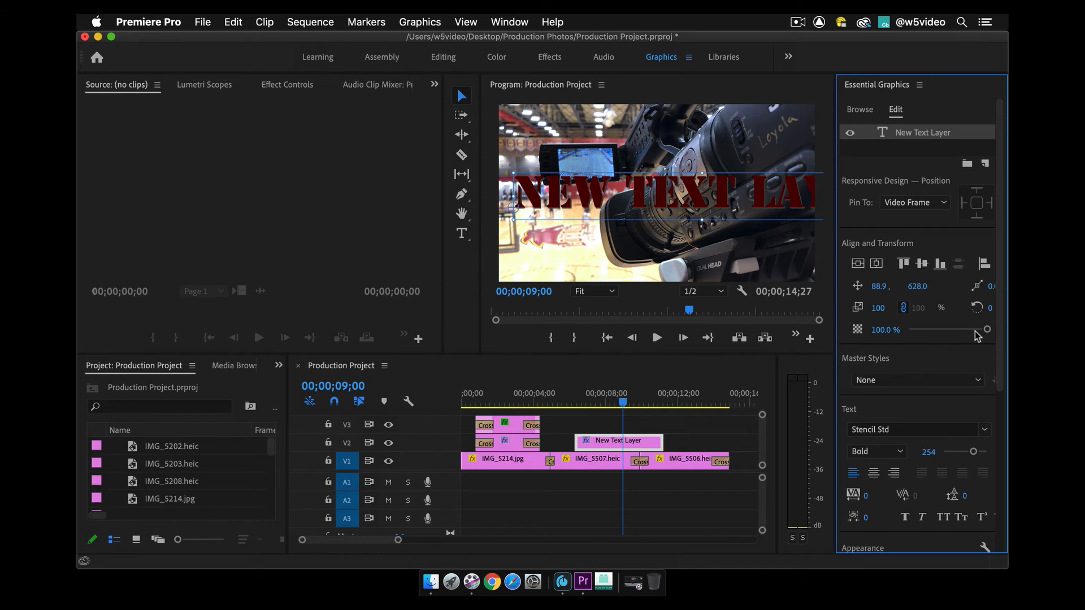
{"action": "left_click_drag", "start_coordinate": [965, 452], "coordinate": [962, 454]}
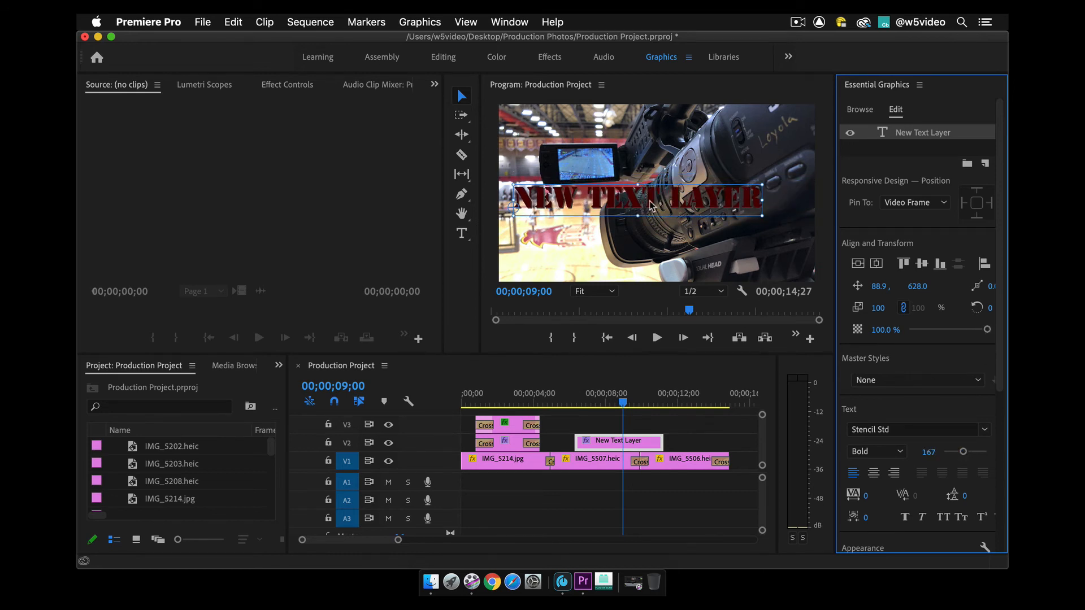
{"action": "left_click_drag", "start_coordinate": [651, 206], "coordinate": [657, 257]}
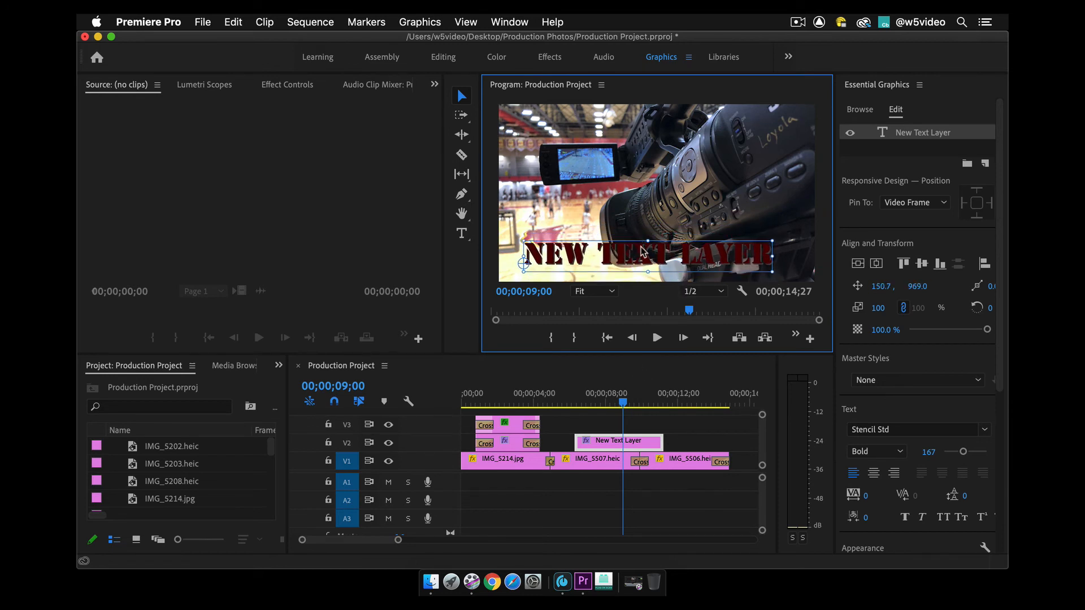
Reword the text layer as "Wolf Pack" and place it at position 62.5, 982.0 with font size 101
{"action": "double_click", "coordinate": [642, 256]}
{"action": "type", "text": "W"}
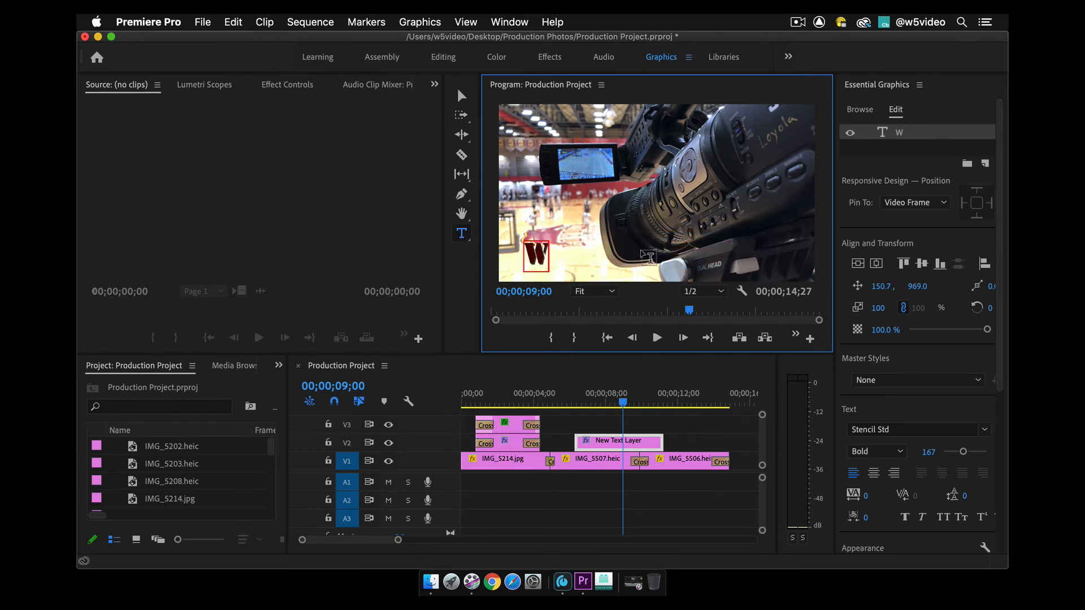
{"action": "type", "text": "olf Pack"}
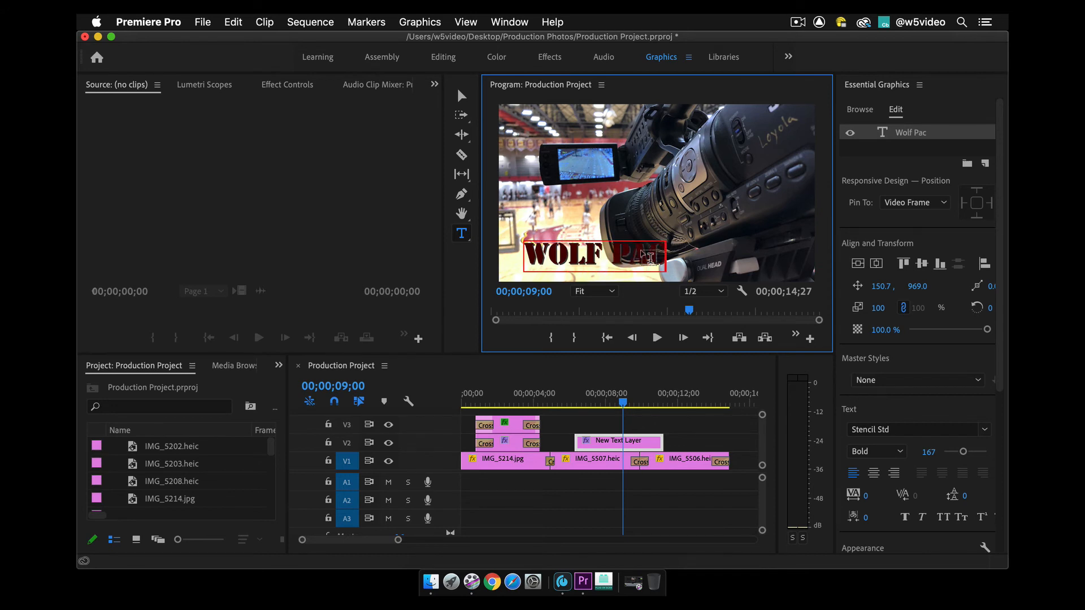
{"action": "left_click", "coordinate": [463, 99]}
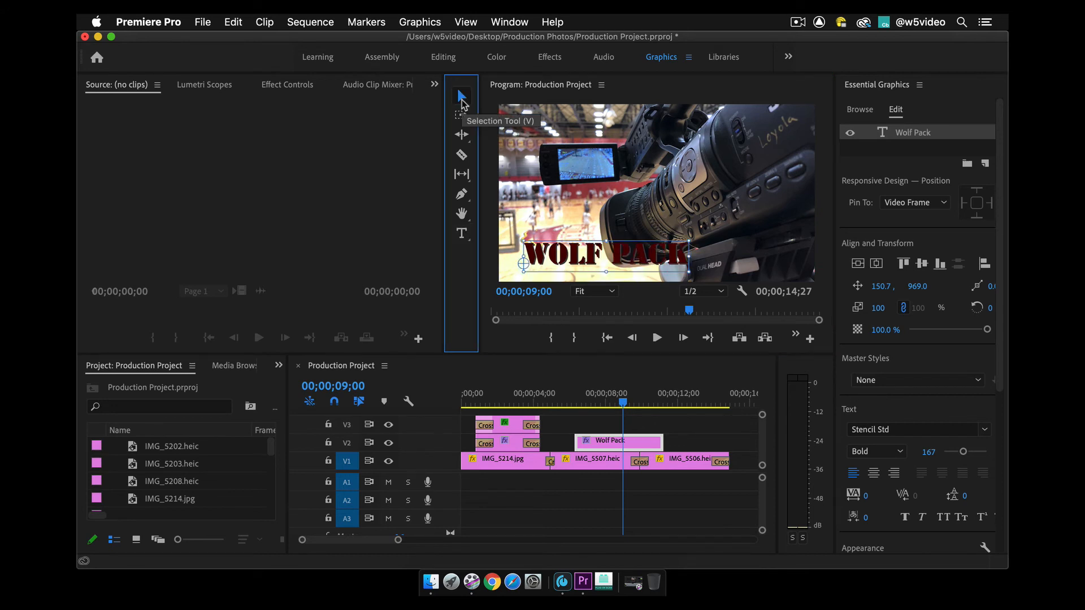
{"action": "left_click_drag", "start_coordinate": [585, 261], "coordinate": [570, 264]}
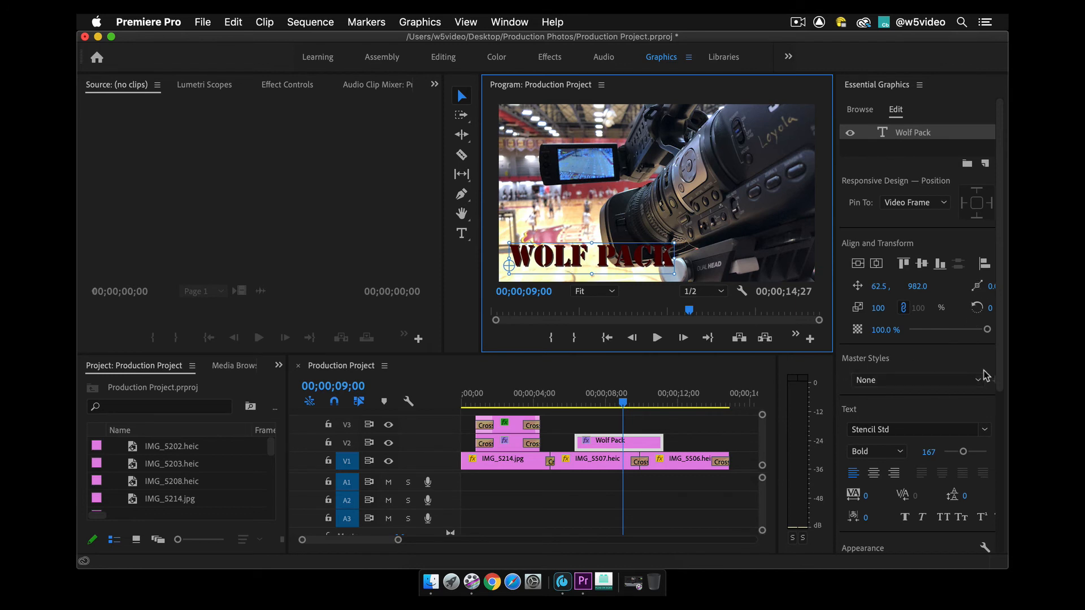
{"action": "left_click_drag", "start_coordinate": [964, 453], "coordinate": [955, 455]}
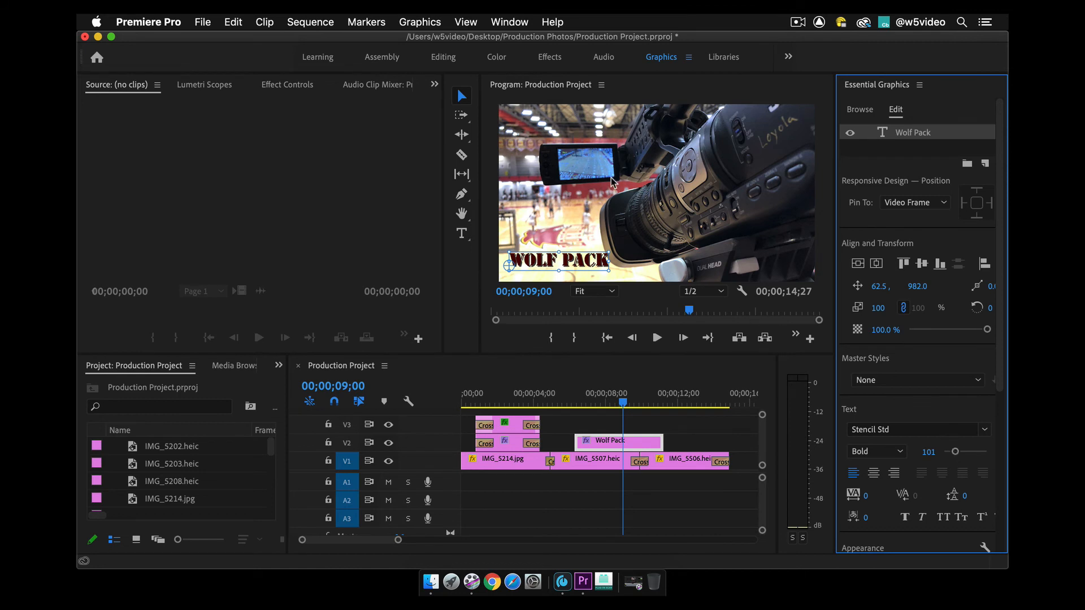
Add Cross Dissolves to both ends of the Wolf Pack clip and play the sequence through the titles to check them
{"action": "left_click", "coordinate": [621, 447]}
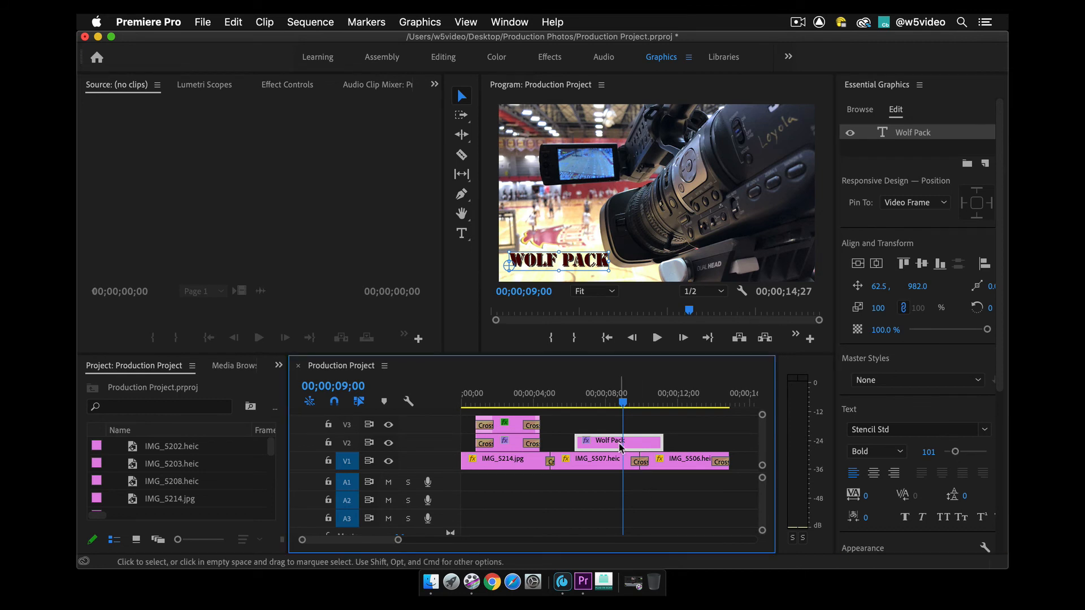
{"action": "key", "text": "super+d"}
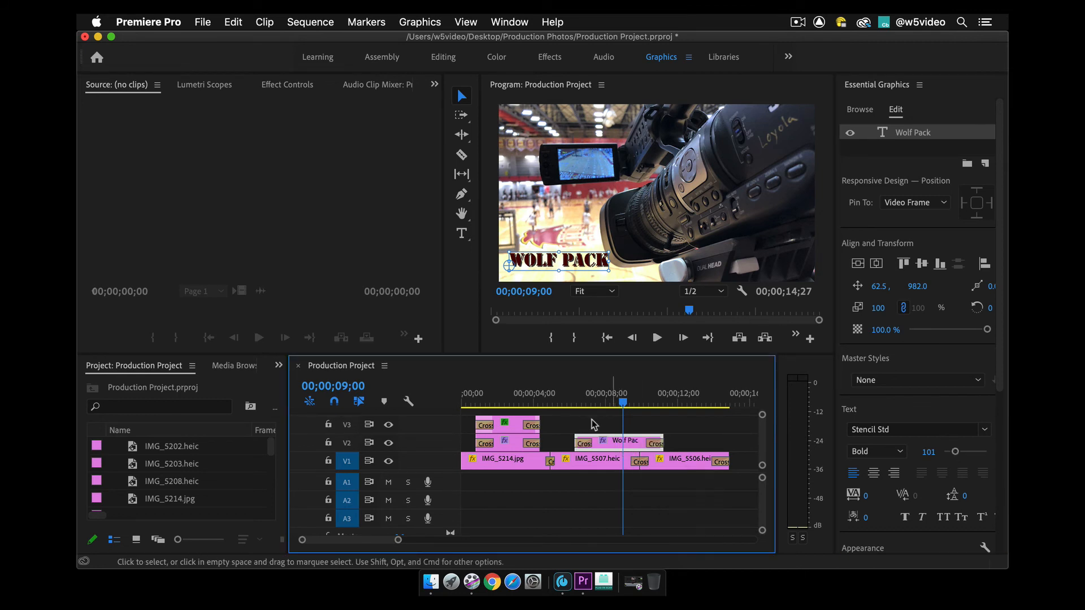
{"action": "left_click_drag", "start_coordinate": [557, 395], "coordinate": [518, 396]}
{"action": "key", "text": "space"}
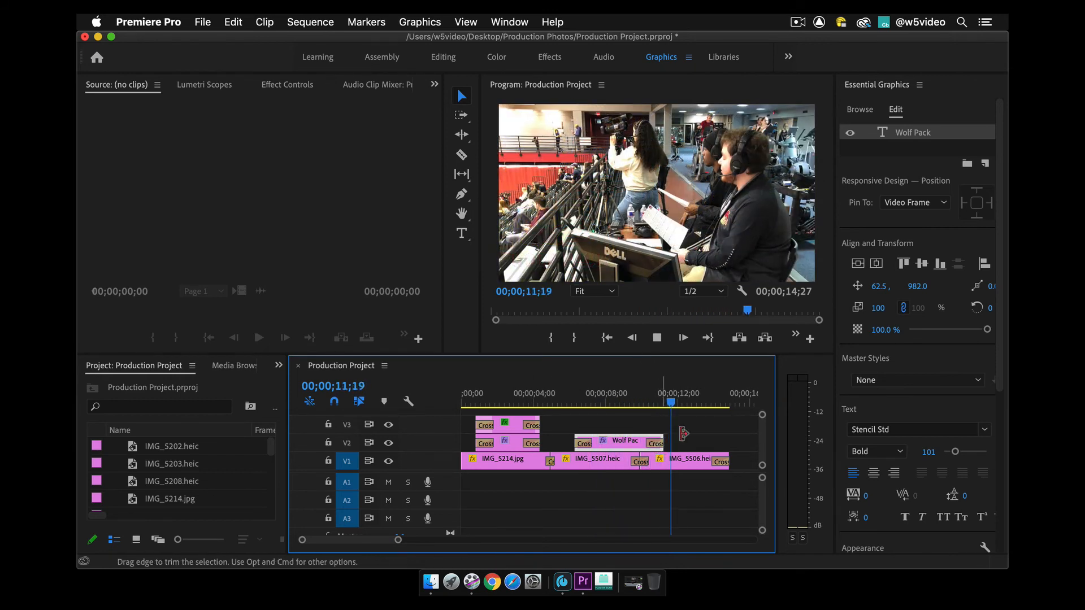
{"action": "key", "text": "space"}
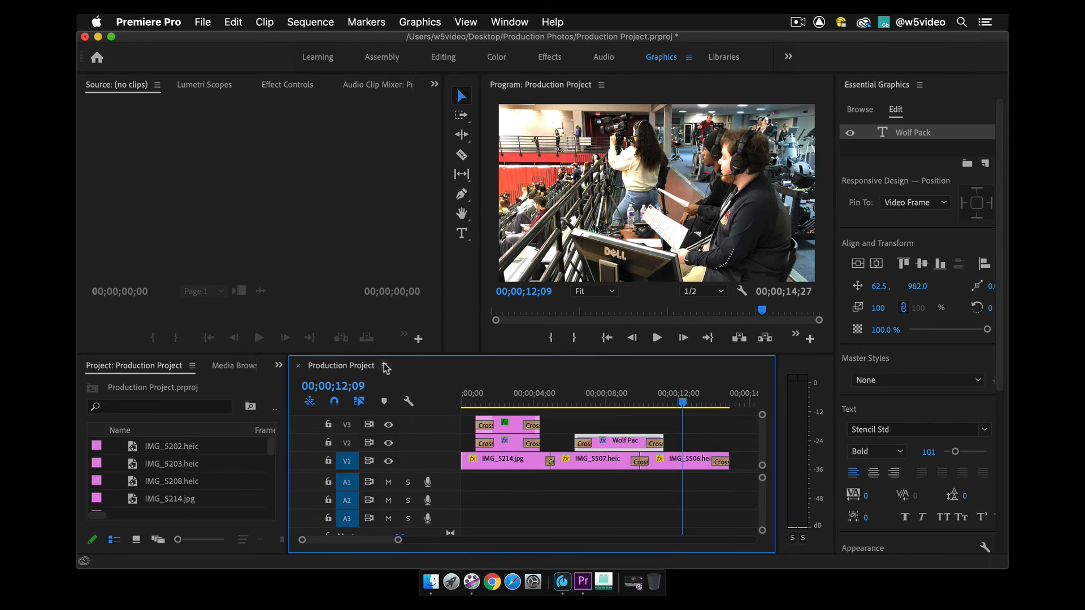
Save the project and move the sequence playhead past the last photo to 00;00;17;19
{"action": "left_click", "coordinate": [511, 385]}
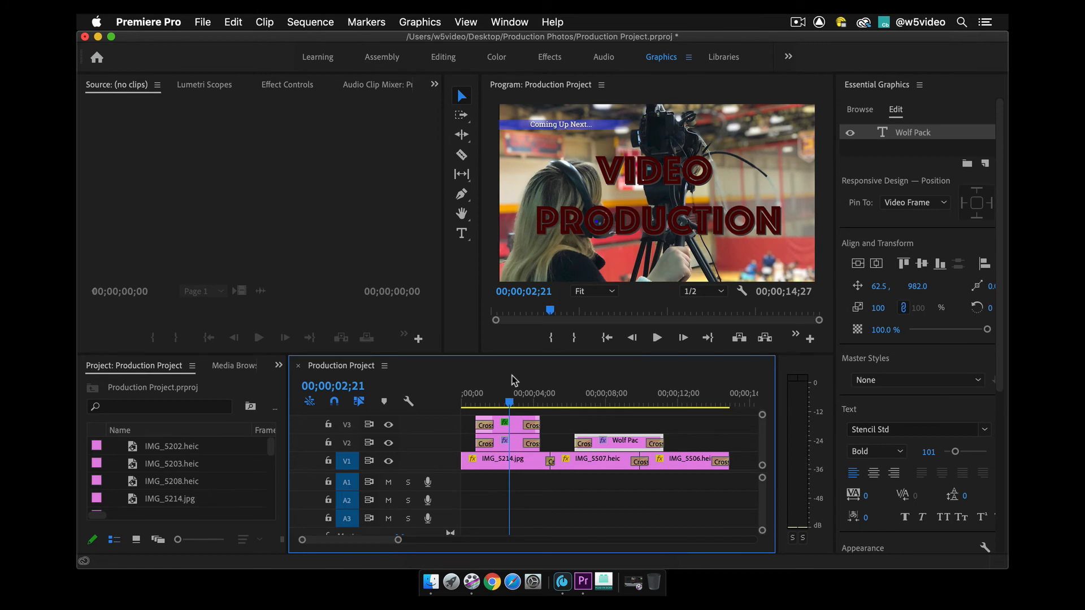
{"action": "key", "text": "super+s"}
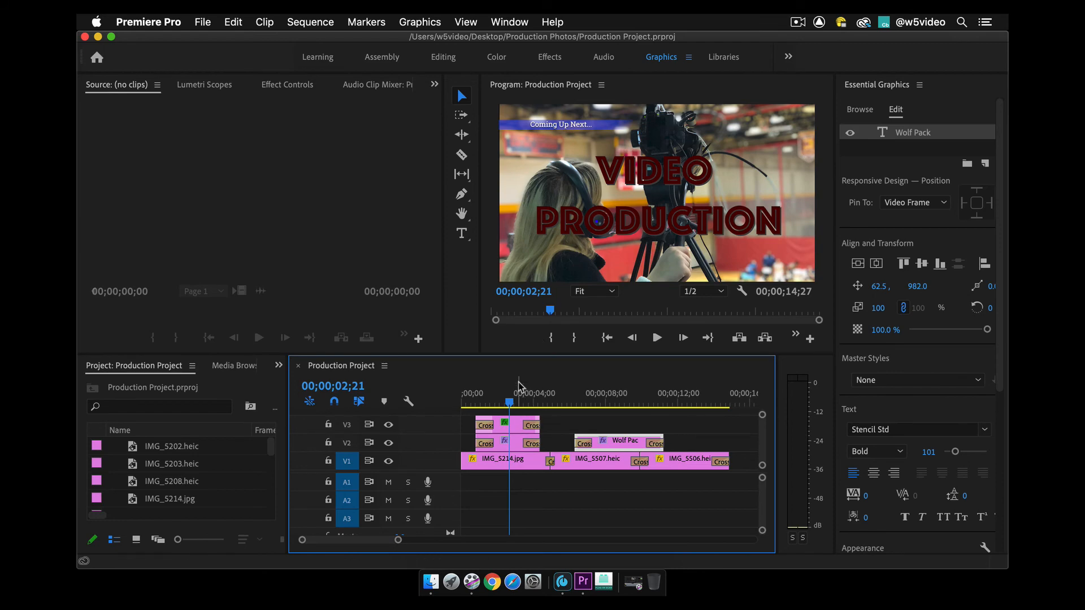
{"action": "left_click_drag", "start_coordinate": [510, 390], "coordinate": [483, 420]}
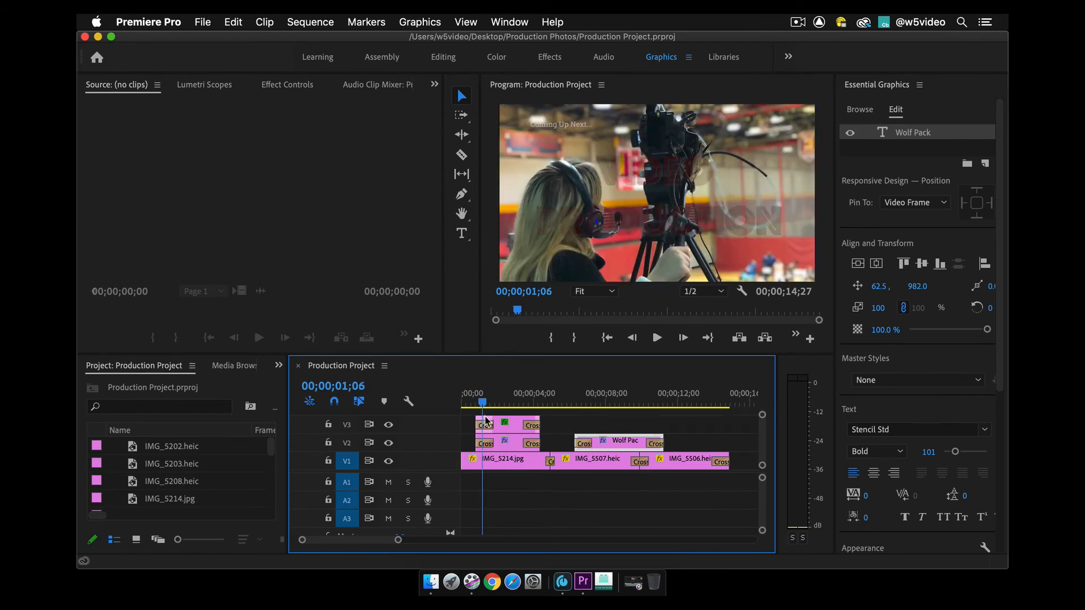
{"action": "key", "text": "Home"}
{"action": "left_click_drag", "start_coordinate": [717, 410], "coordinate": [577, 401]}
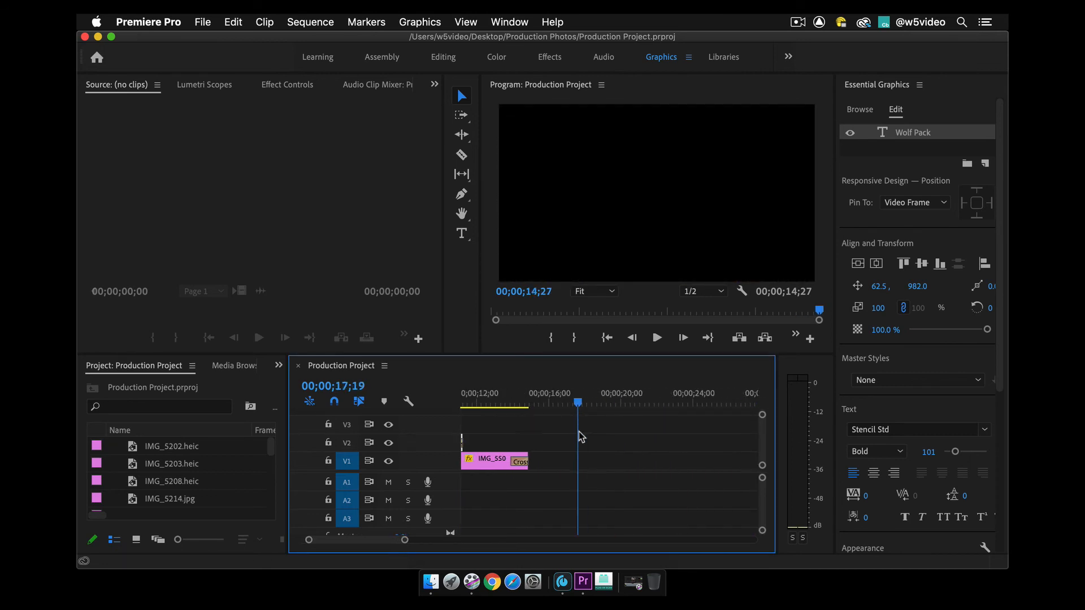
Open IMG_5408.MOV in the source monitor and set its In point at 00;00;03;20
{"action": "left_click_drag", "start_coordinate": [270, 449], "coordinate": [273, 545]}
{"action": "double_click", "coordinate": [134, 483]}
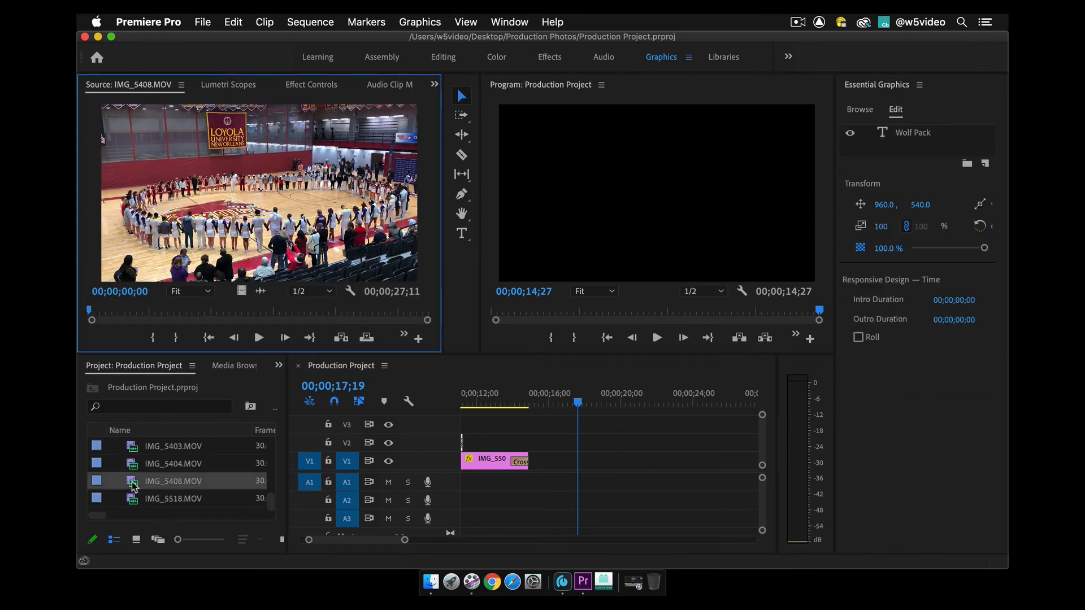
{"action": "left_click", "coordinate": [160, 310]}
{"action": "left_click_drag", "start_coordinate": [162, 308], "coordinate": [134, 320]}
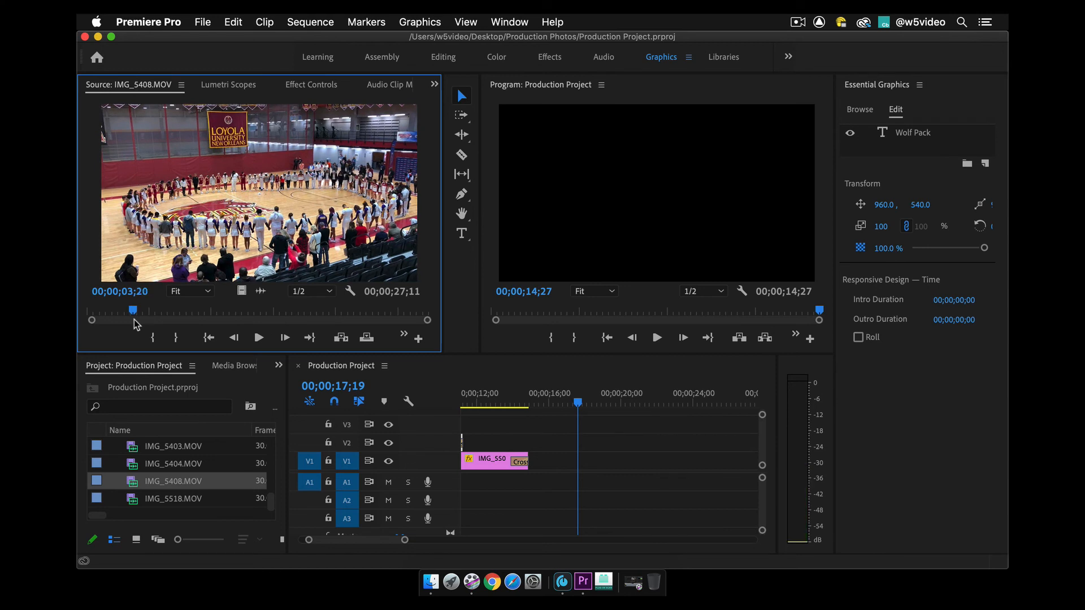
{"action": "key", "text": "i"}
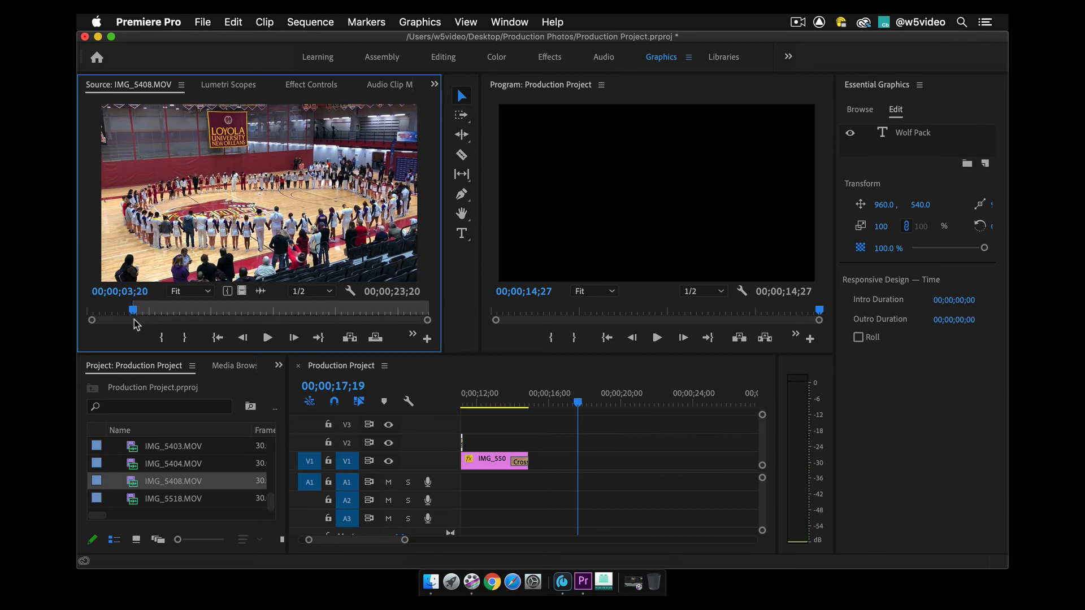
Set the Out point of IMG_5408.MOV at 00;00;08;09 and place the marked range directly after the last photo on V1 and A1
{"action": "key", "text": "space"}
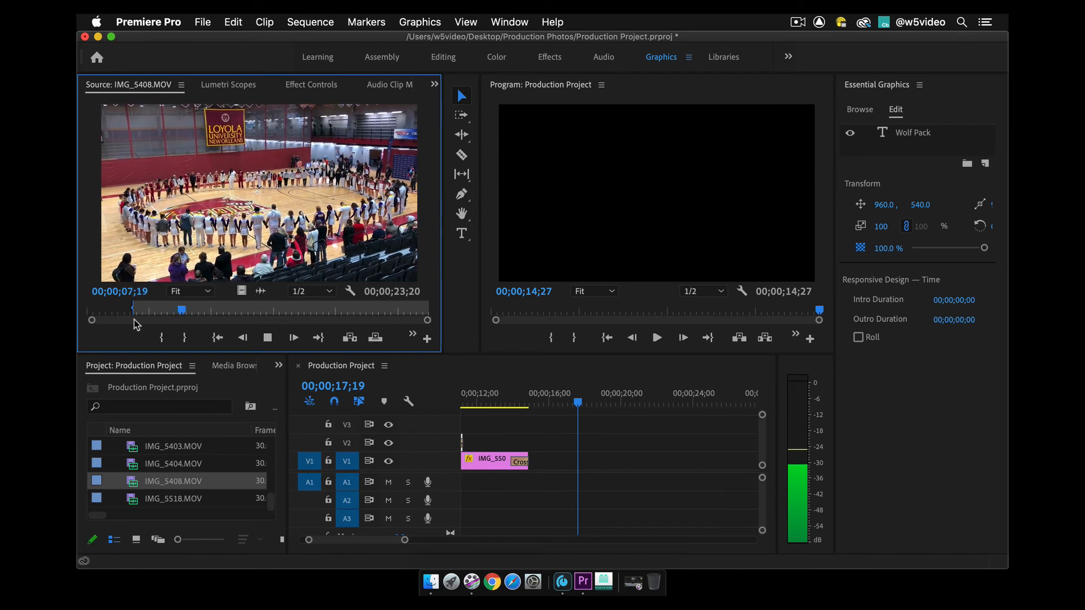
{"action": "key", "text": "space"}
{"action": "key", "text": "o"}
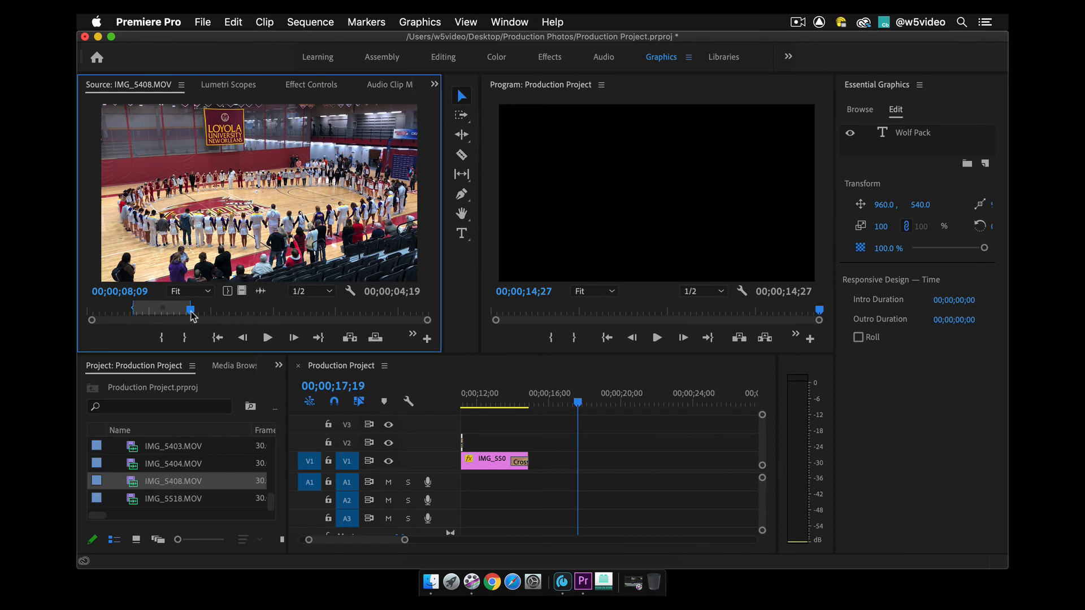
{"action": "left_click_drag", "start_coordinate": [191, 316], "coordinate": [172, 318]}
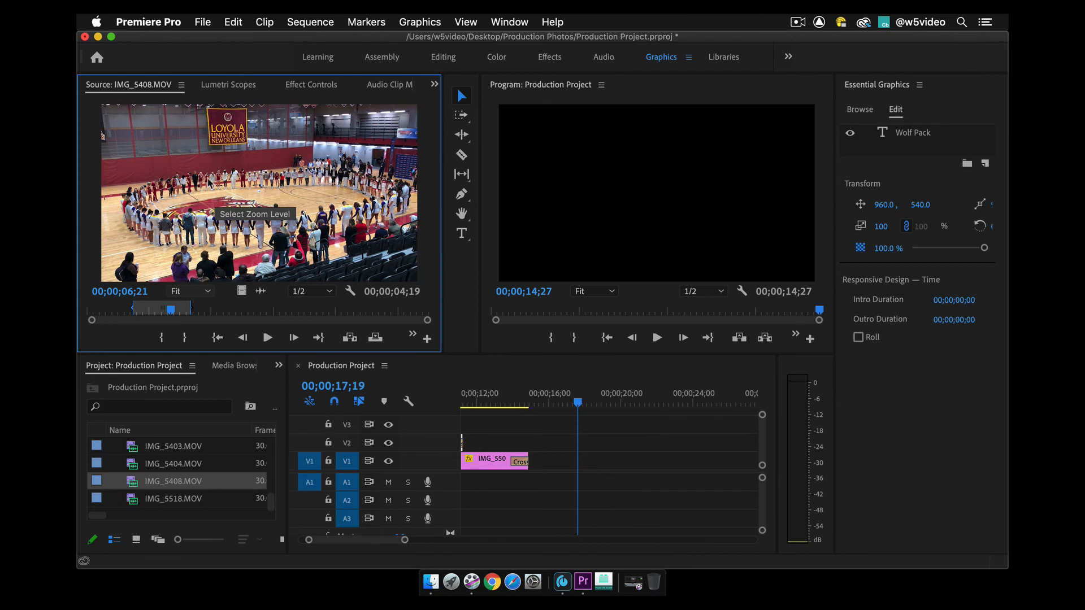
{"action": "left_click_drag", "start_coordinate": [525, 417], "coordinate": [532, 475]}
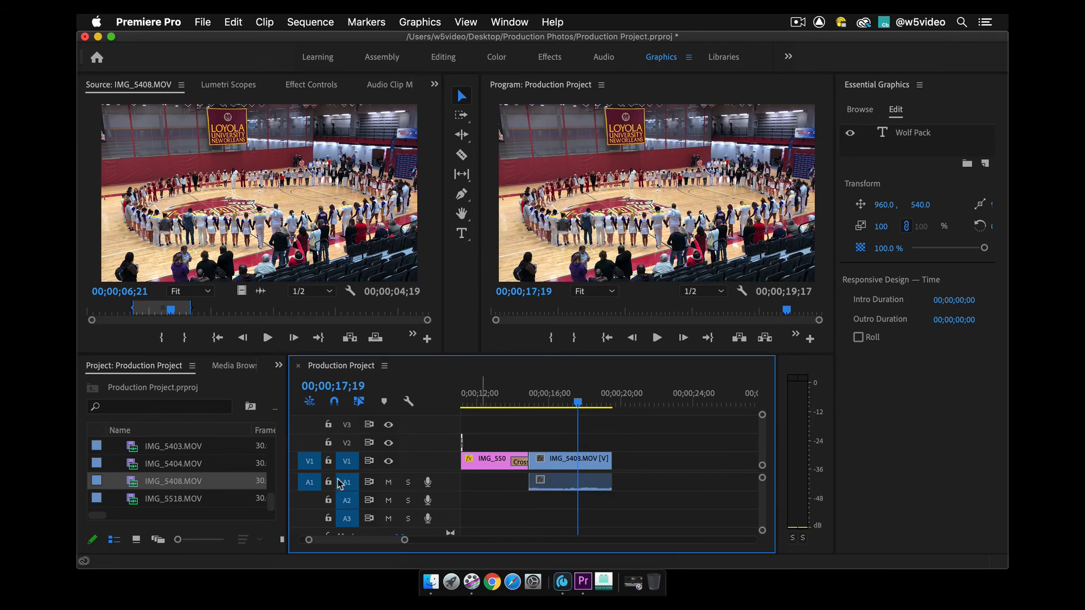
Replace the Cross Dissolve at the end of IMG_5506 with one spanning the cut to IMG_5408.MOV and play it back
{"action": "left_click_drag", "start_coordinate": [572, 403], "coordinate": [511, 397]}
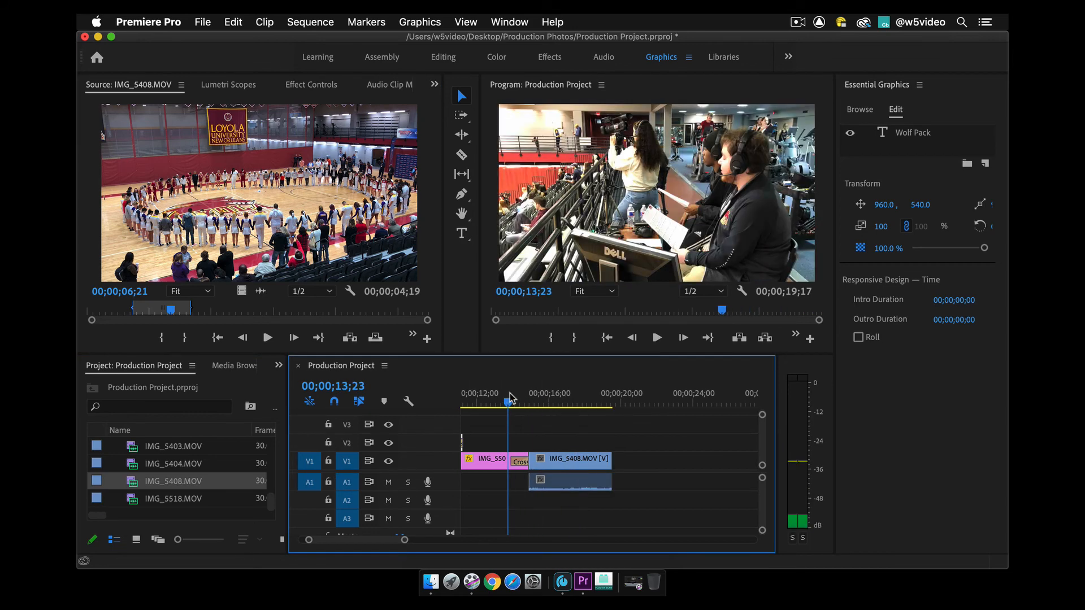
{"action": "left_click", "coordinate": [520, 462]}
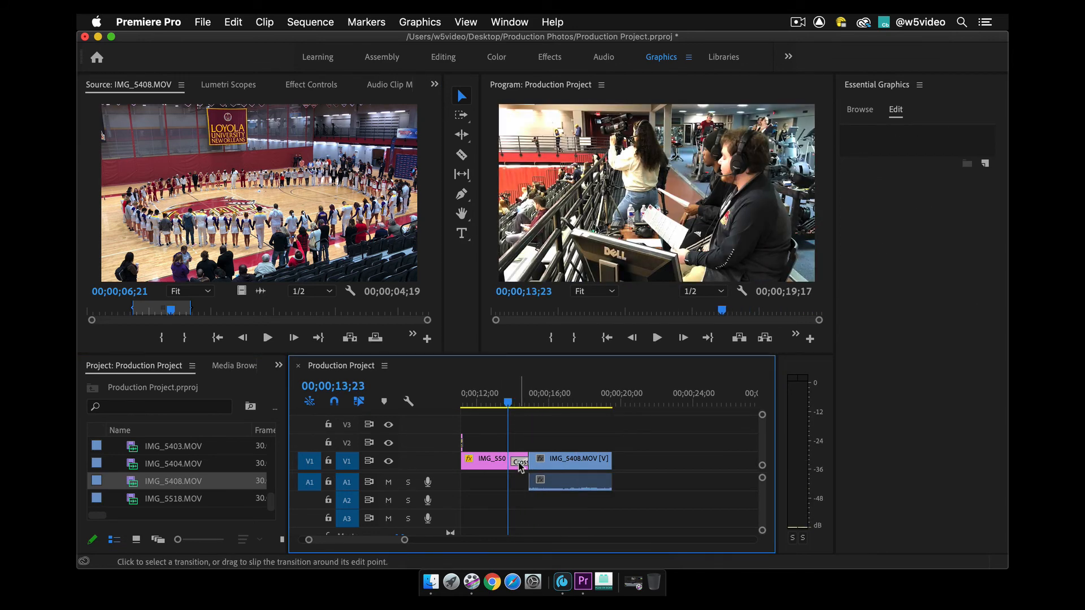
{"action": "key", "text": "Delete"}
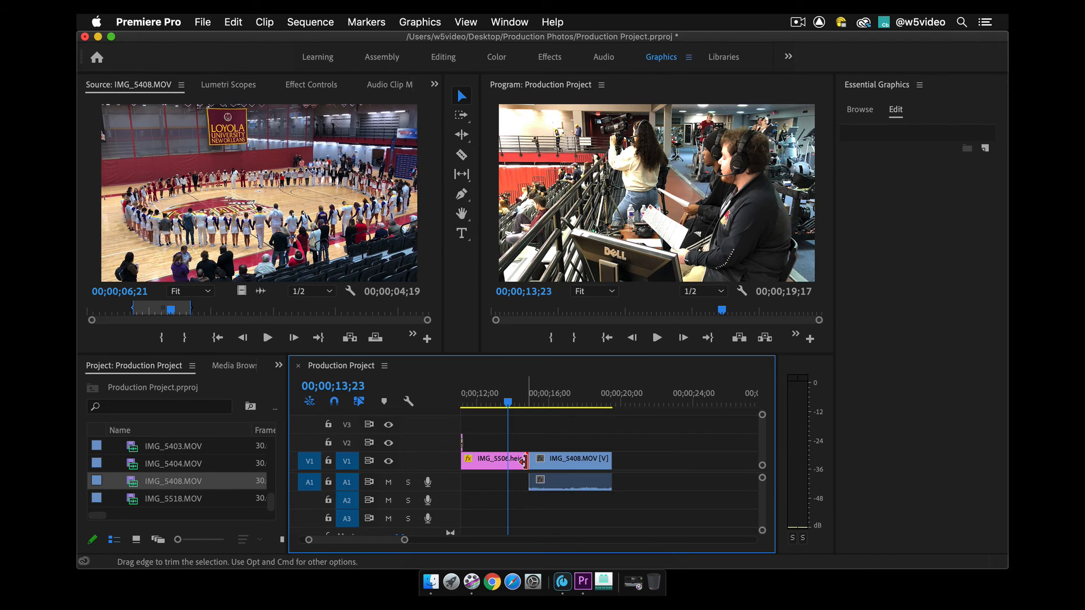
{"action": "key", "text": "super+d"}
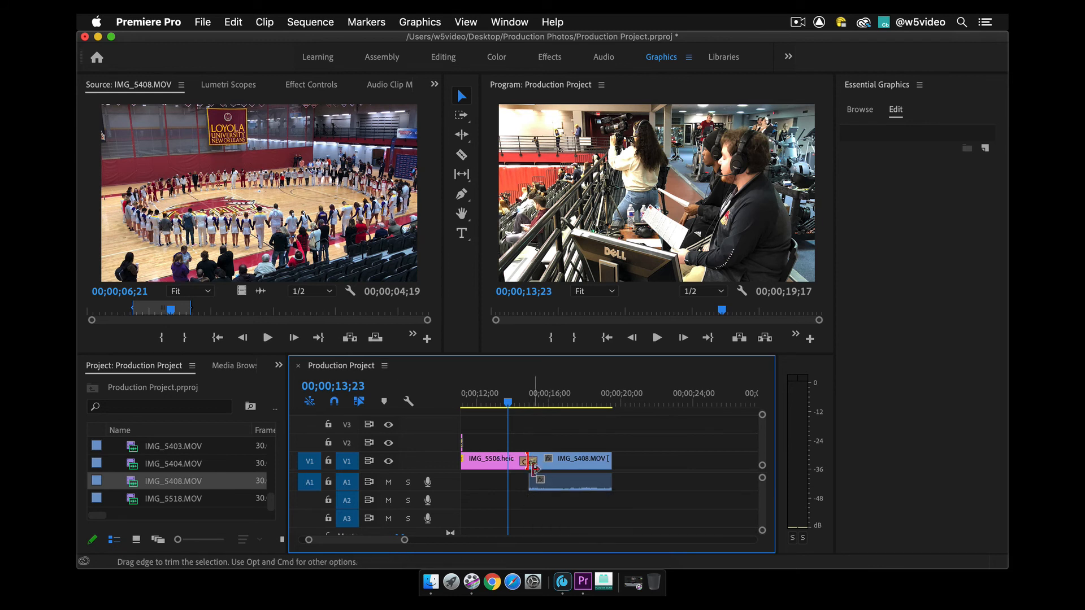
{"action": "left_click_drag", "start_coordinate": [507, 402], "coordinate": [496, 405]}
{"action": "key", "text": "space"}
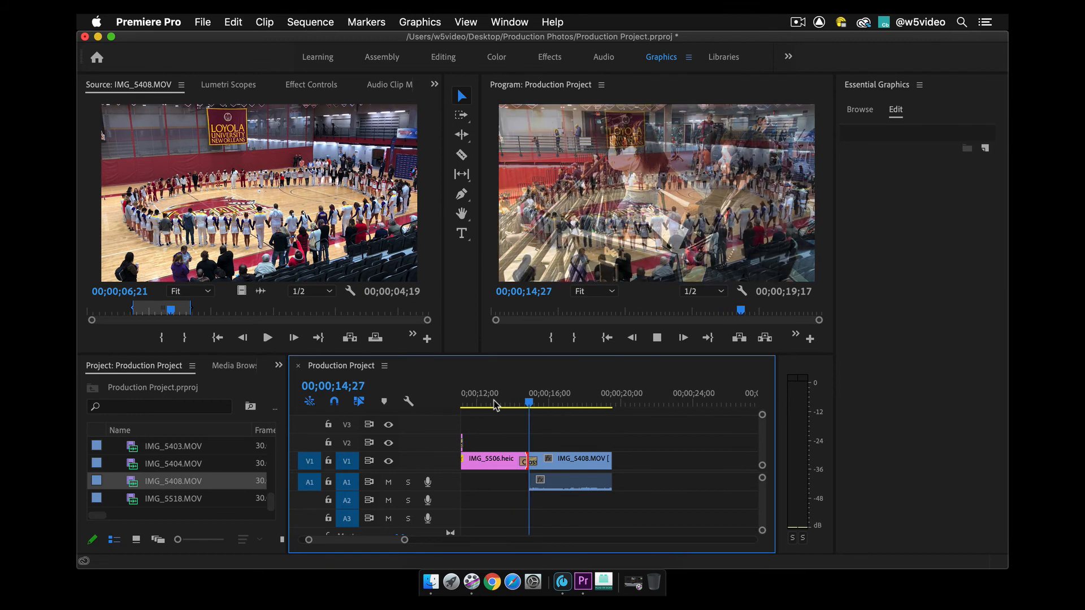
{"action": "key", "text": "space"}
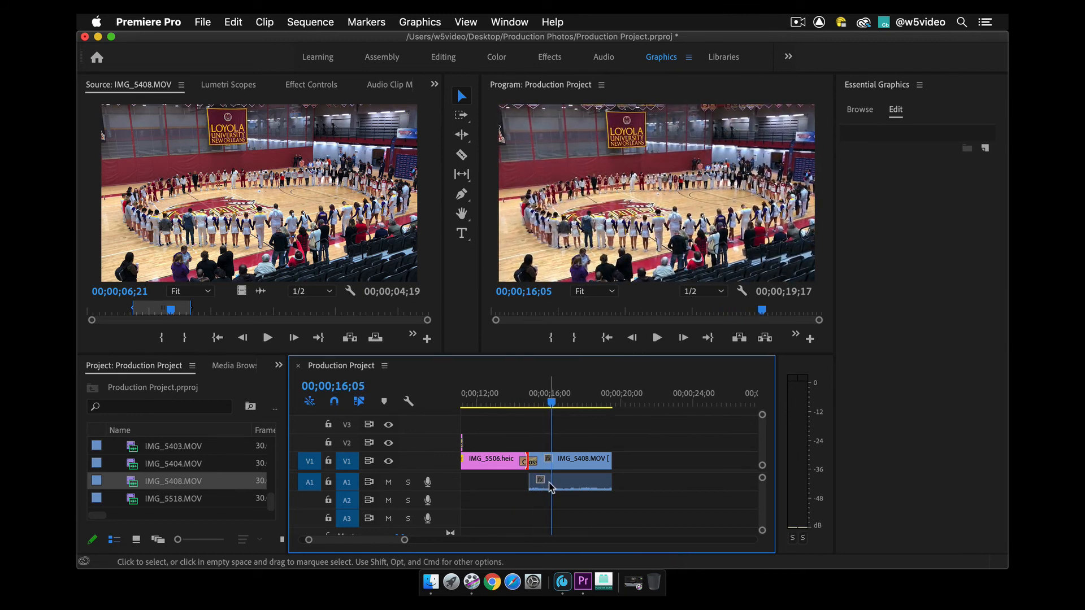
Add audio crossfades to both ends of the IMG_5408.MOV audio and play the clip through
{"action": "left_click", "coordinate": [551, 487]}
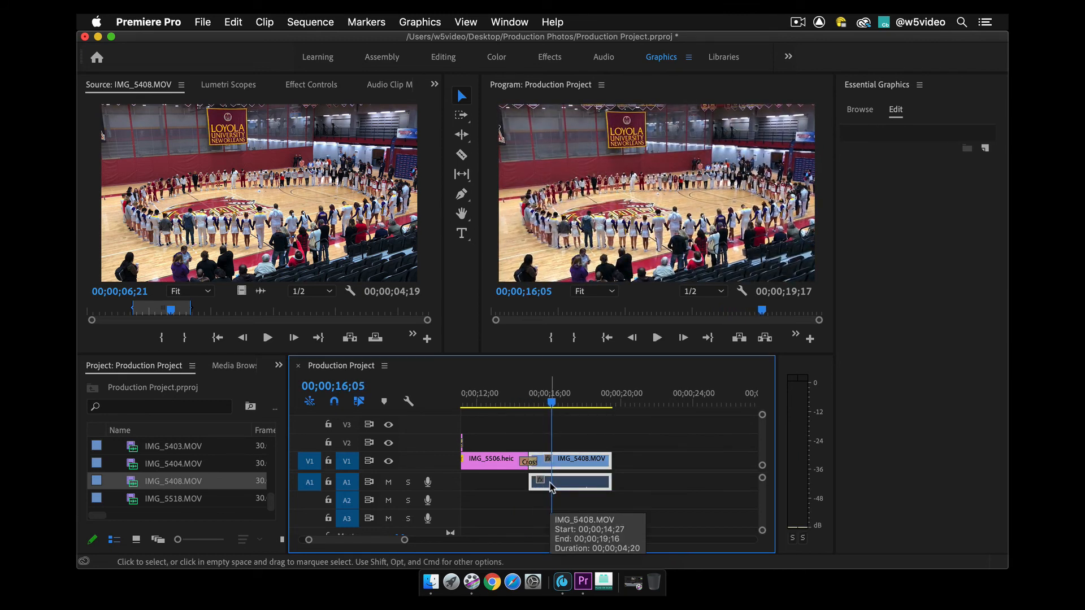
{"action": "key", "text": "super+shift+d"}
{"action": "left_click", "coordinate": [527, 381]}
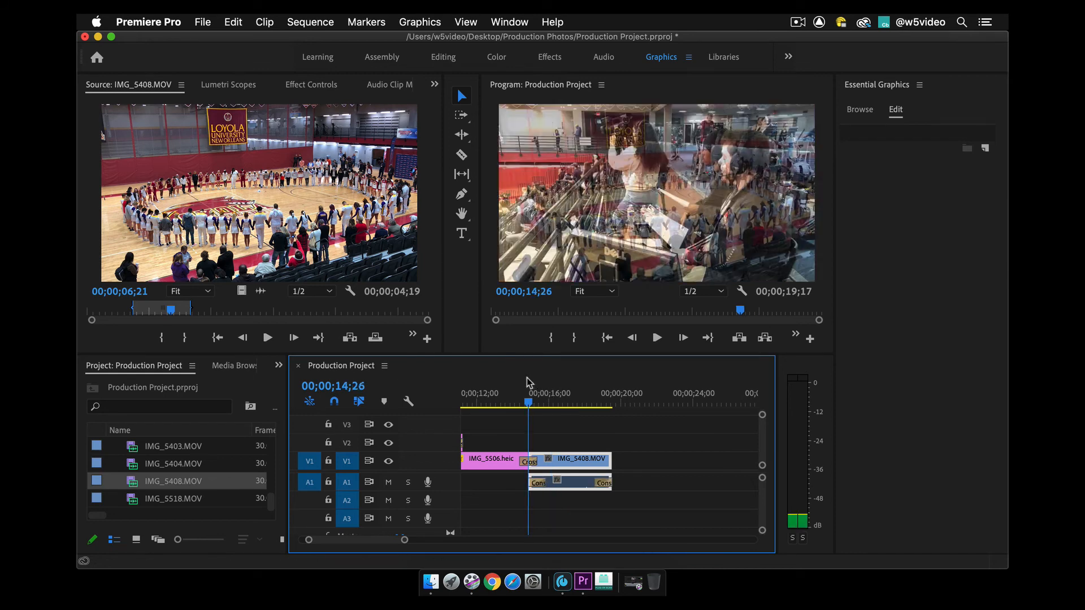
{"action": "left_click_drag", "start_coordinate": [527, 382], "coordinate": [505, 389]}
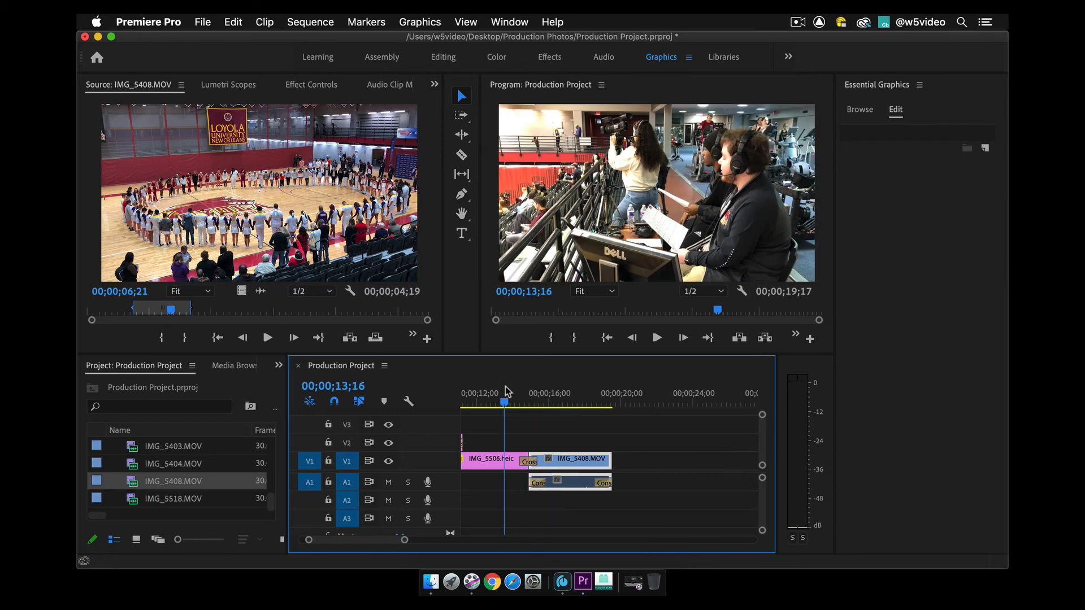
{"action": "key", "text": "space"}
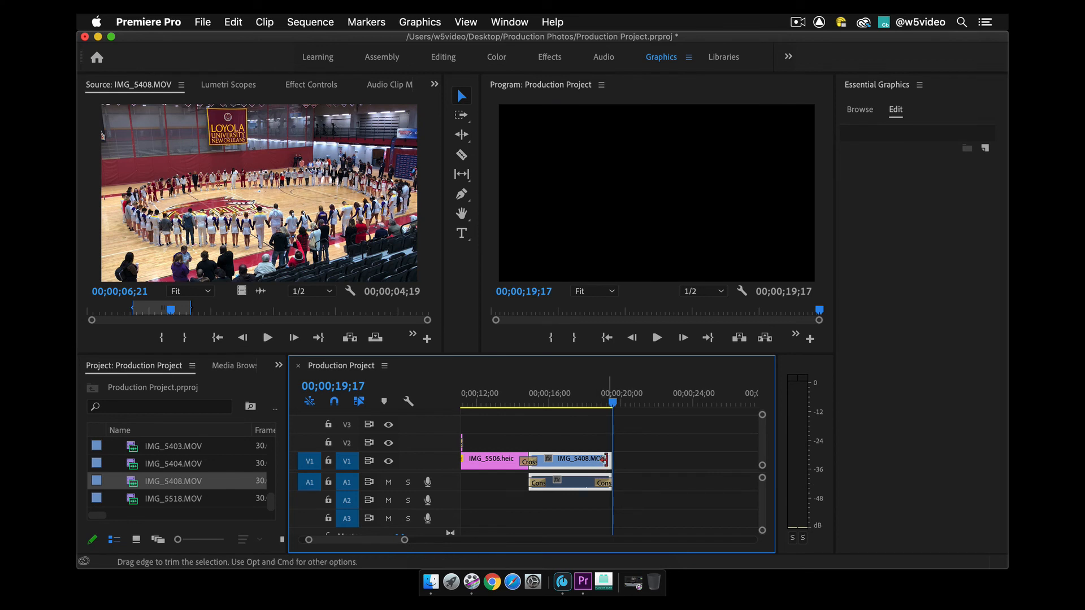
Add a Cross Dissolve to the end of the IMG_5408.MOV video and play back the ending
{"action": "left_click", "coordinate": [606, 458]}
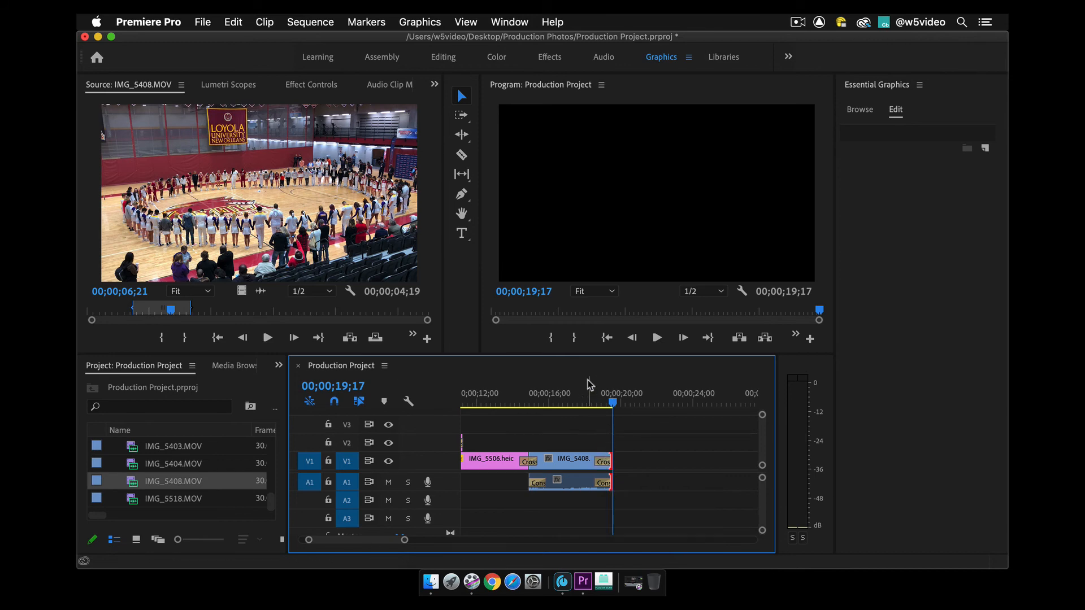
{"action": "left_click_drag", "start_coordinate": [589, 384], "coordinate": [501, 404]}
{"action": "key", "text": "space"}
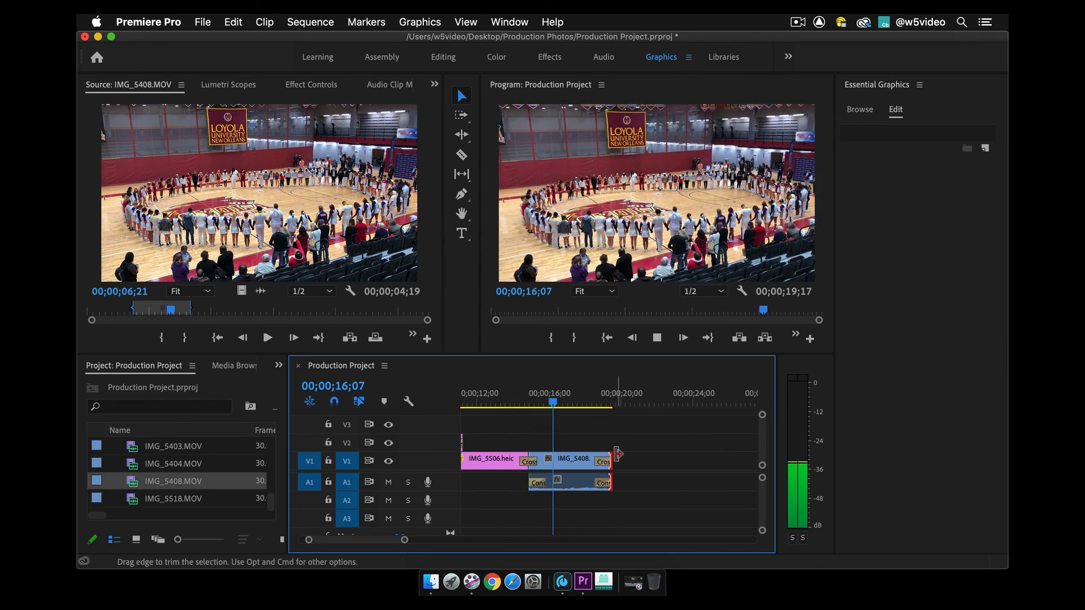
{"action": "key", "text": "space"}
In the Editing workspace, move the Wolf Pack title over the IMG_5506 and IMG_5408 cut and IMG_5507 past the sequence's end
{"action": "key", "text": "backslash"}
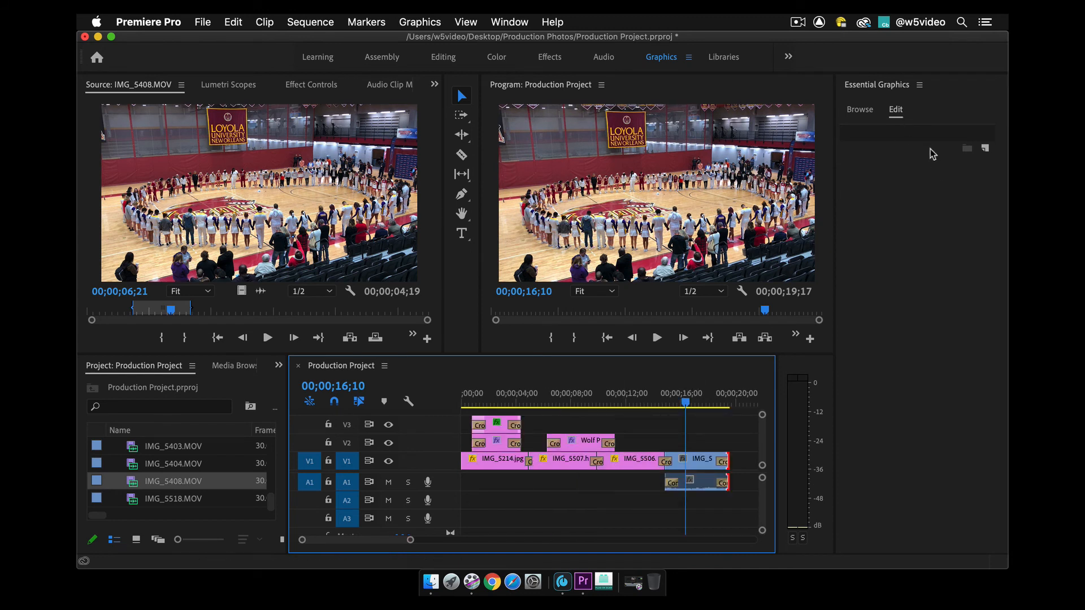
{"action": "left_click", "coordinate": [442, 57]}
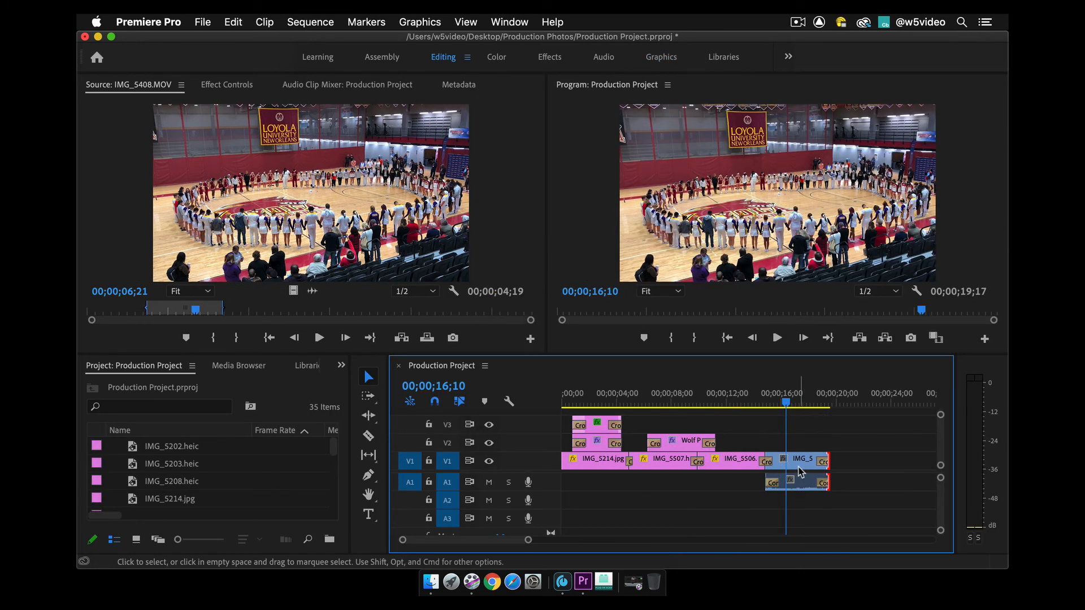
{"action": "left_click_drag", "start_coordinate": [683, 448], "coordinate": [776, 451]}
{"action": "left_click_drag", "start_coordinate": [667, 465], "coordinate": [885, 464]}
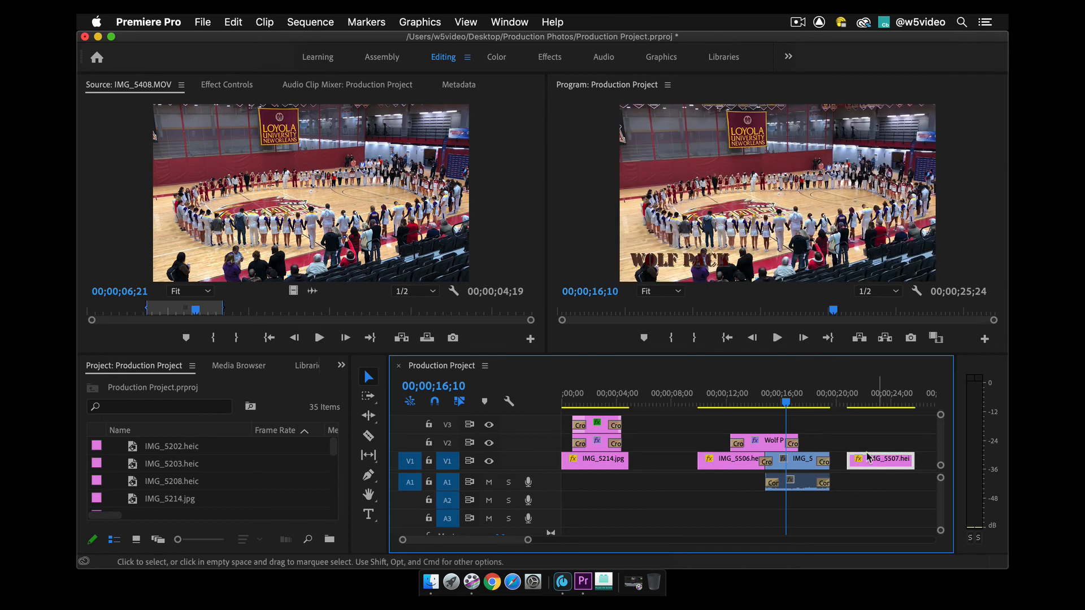
Close the gaps so IMG_5506, IMG_5408 with the title, and IMG_5507 follow IMG_5214 in that order, and save the project
{"action": "left_click_drag", "start_coordinate": [716, 410], "coordinate": [809, 527]}
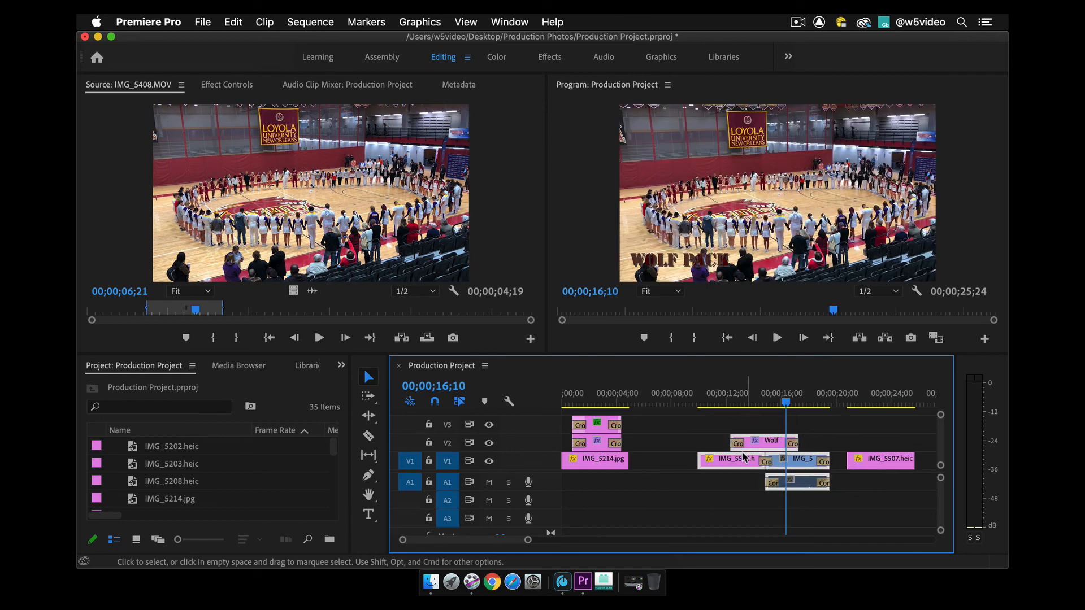
{"action": "left_click_drag", "start_coordinate": [738, 465], "coordinate": [670, 465]}
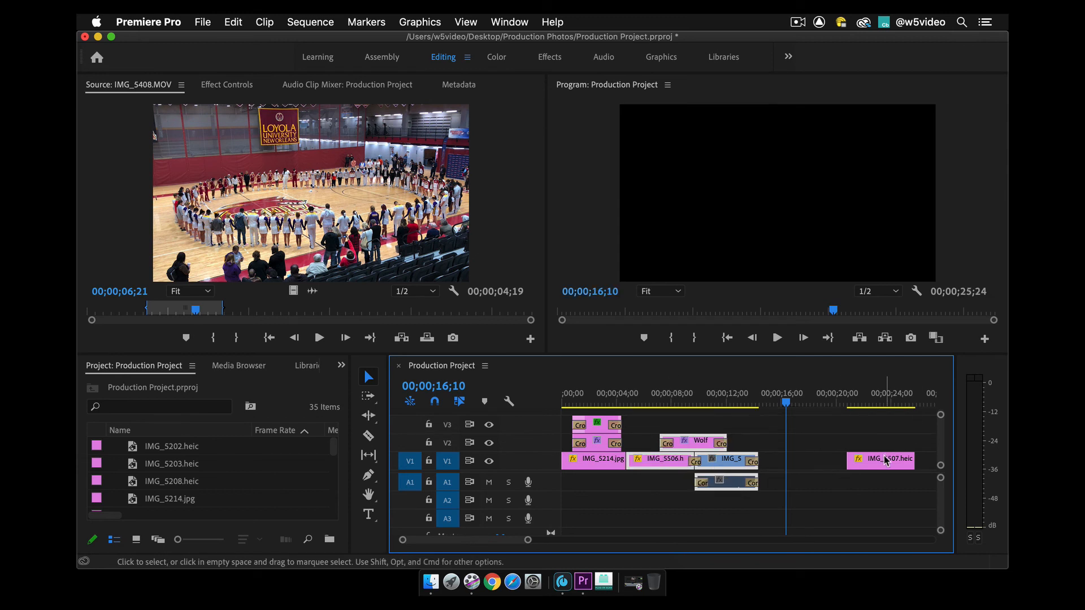
{"action": "left_click_drag", "start_coordinate": [886, 460], "coordinate": [794, 459]}
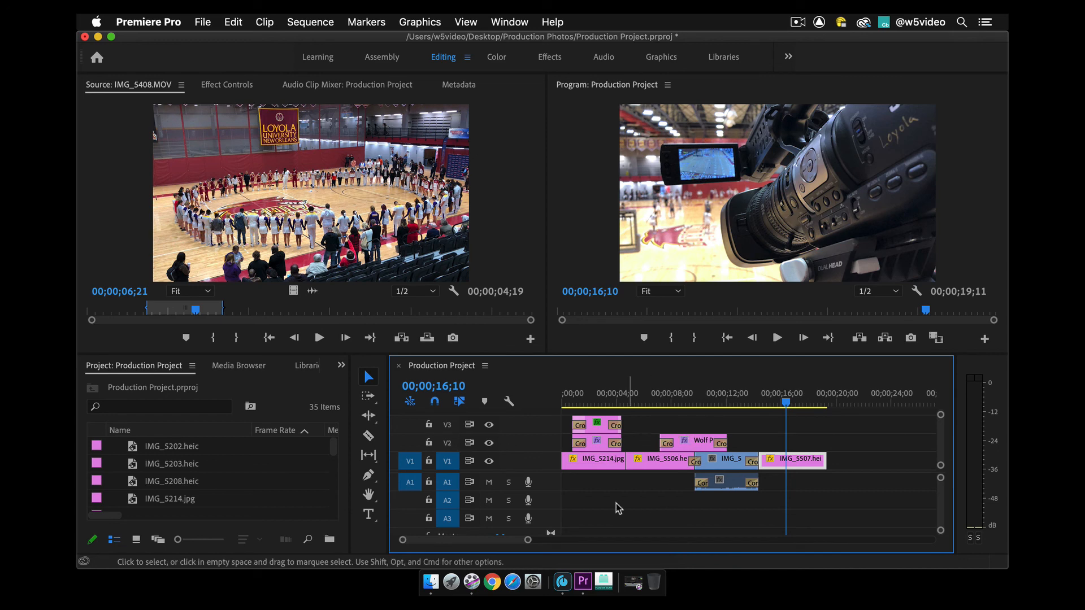
{"action": "left_click_drag", "start_coordinate": [666, 399], "coordinate": [797, 444]}
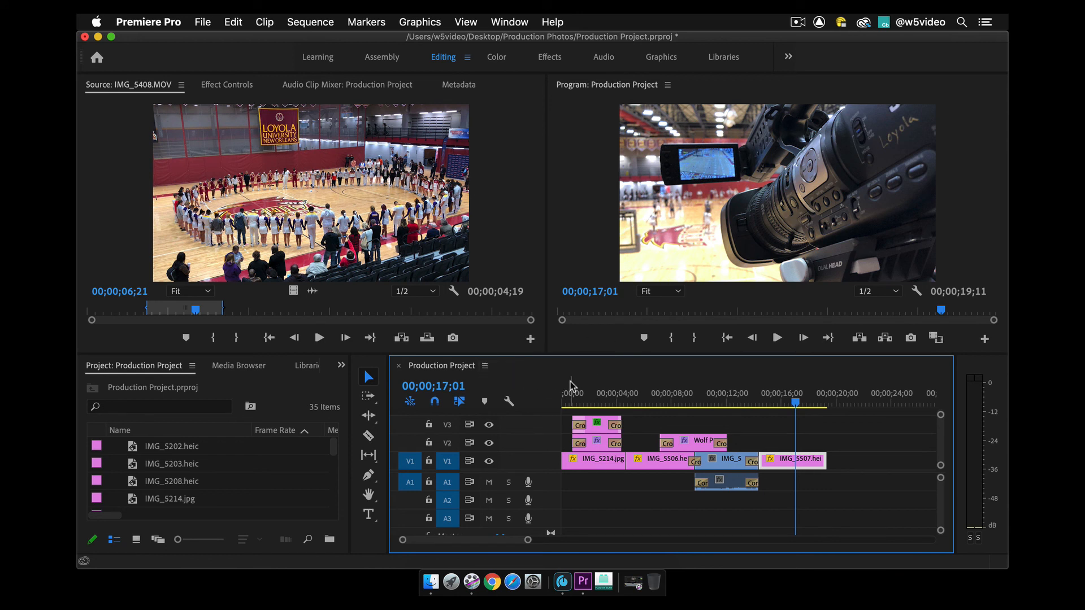
{"action": "key", "text": "cmd+s"}
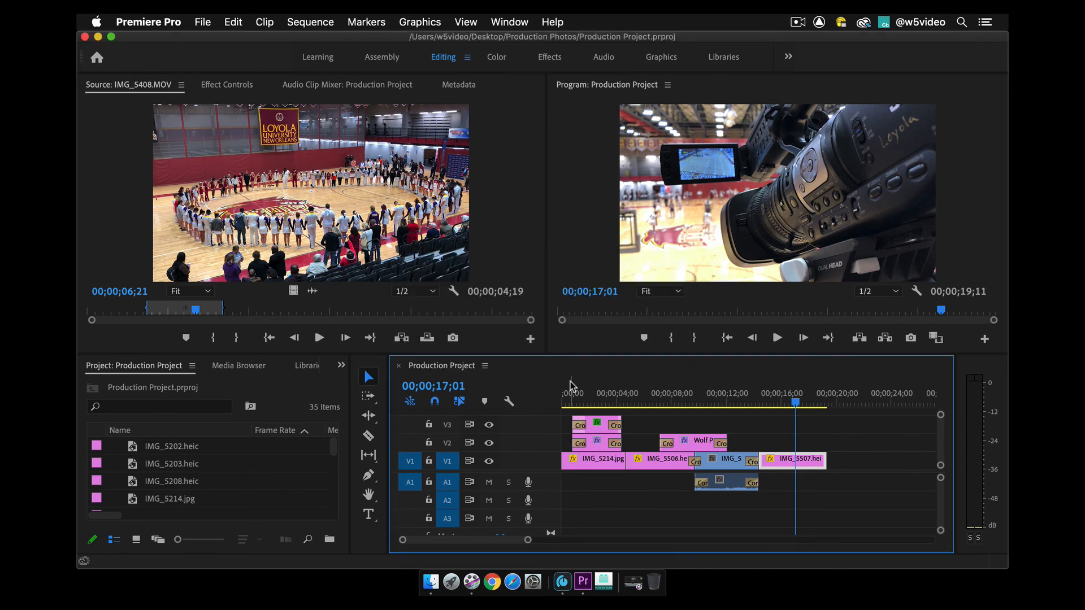
{"action": "left_click", "coordinate": [485, 367]}
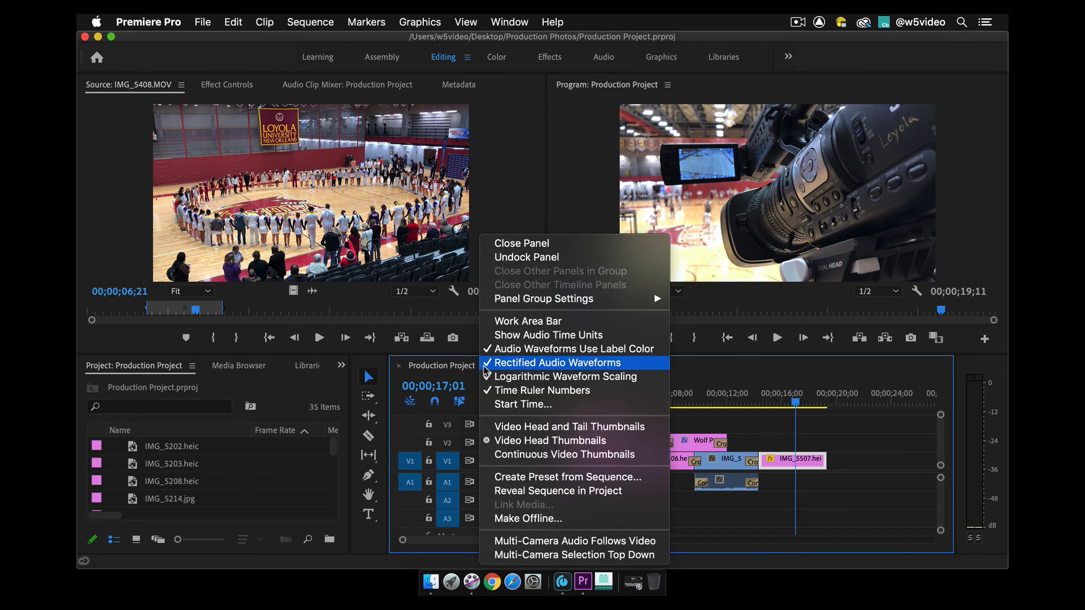
{"action": "left_click", "coordinate": [515, 479]}
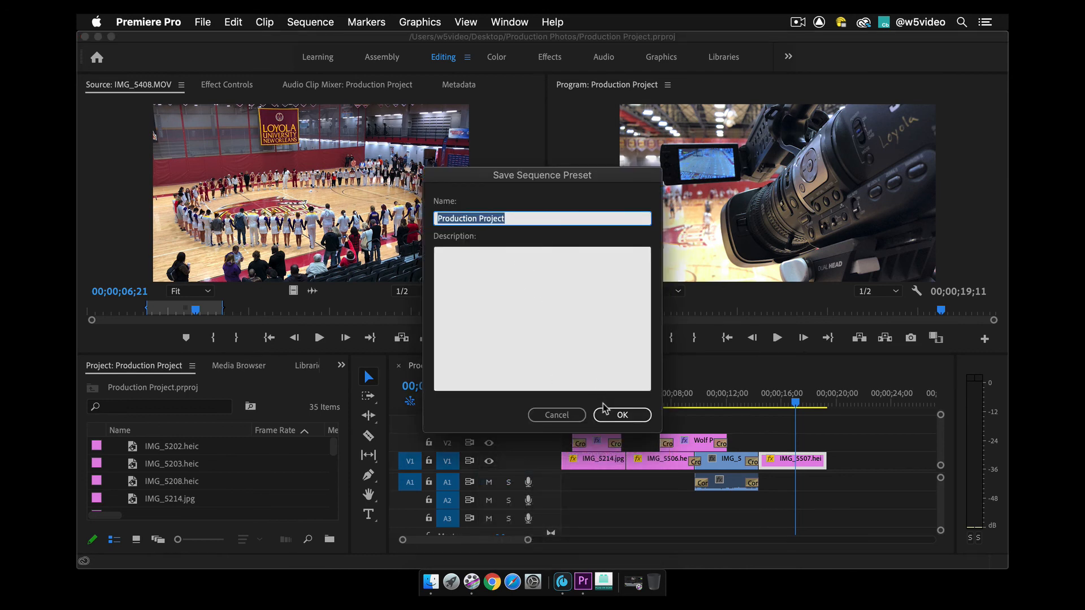
{"action": "left_click", "coordinate": [560, 415]}
Reveal the Production Project sequence among the project items and open its media export settings
{"action": "left_click", "coordinate": [486, 368]}
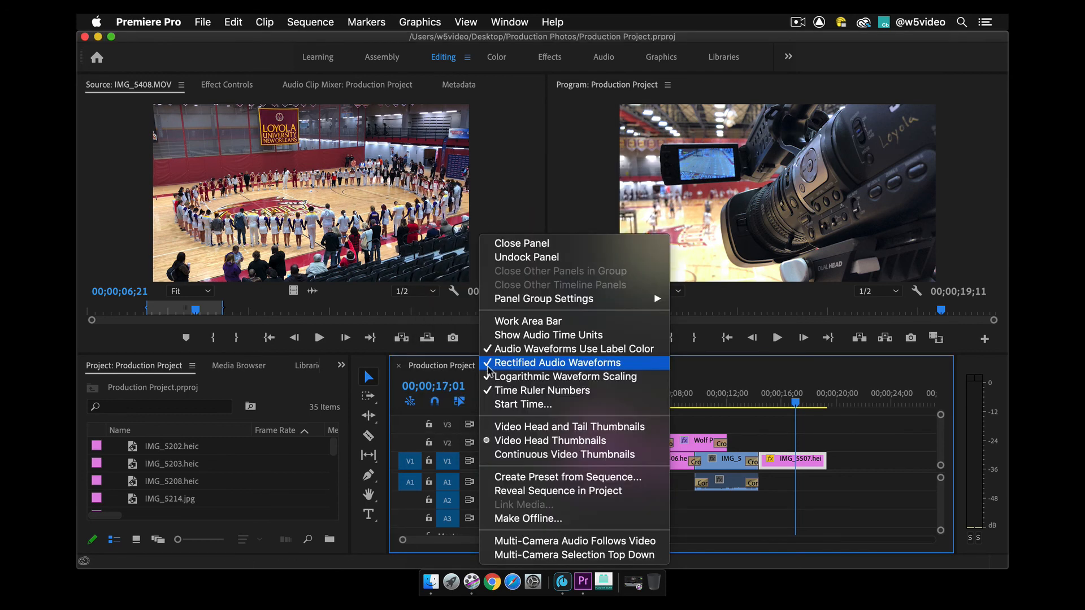
{"action": "left_click", "coordinate": [526, 494]}
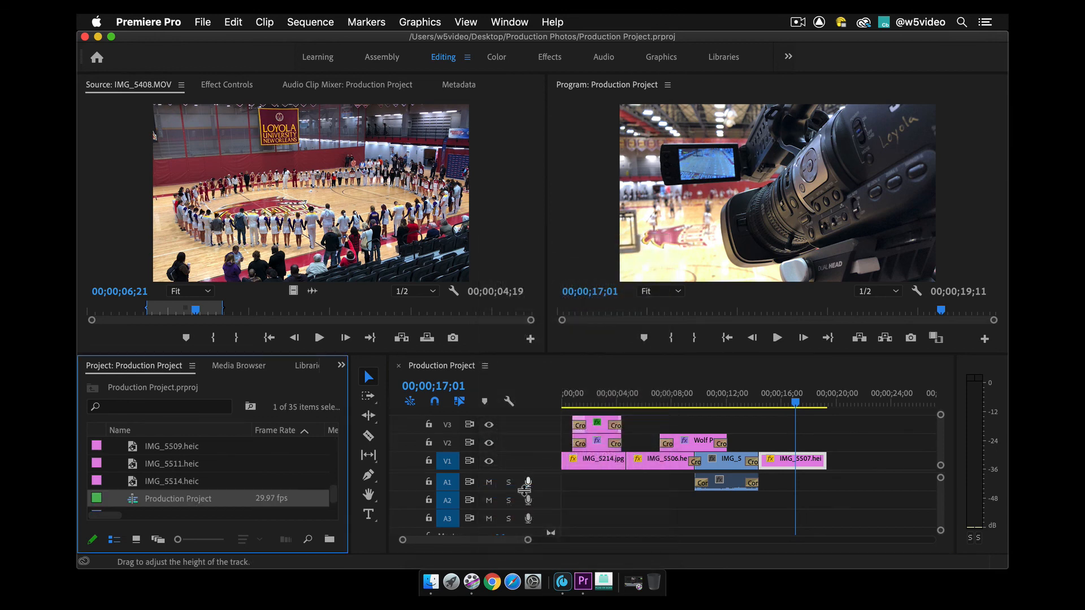
{"action": "right_click", "coordinate": [134, 505]}
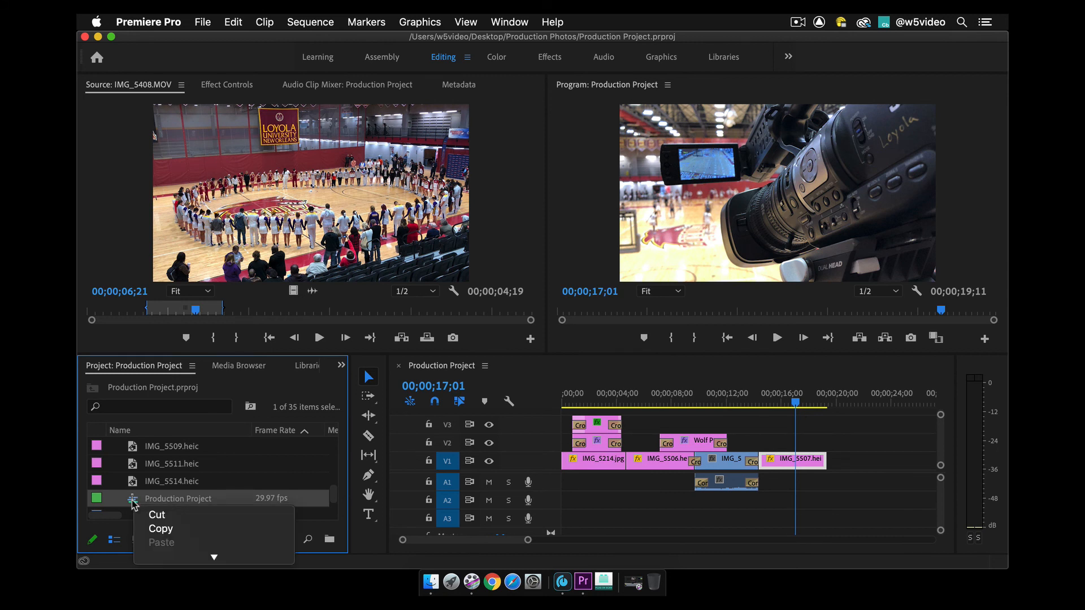
{"action": "mouse_move", "coordinate": [150, 579]}
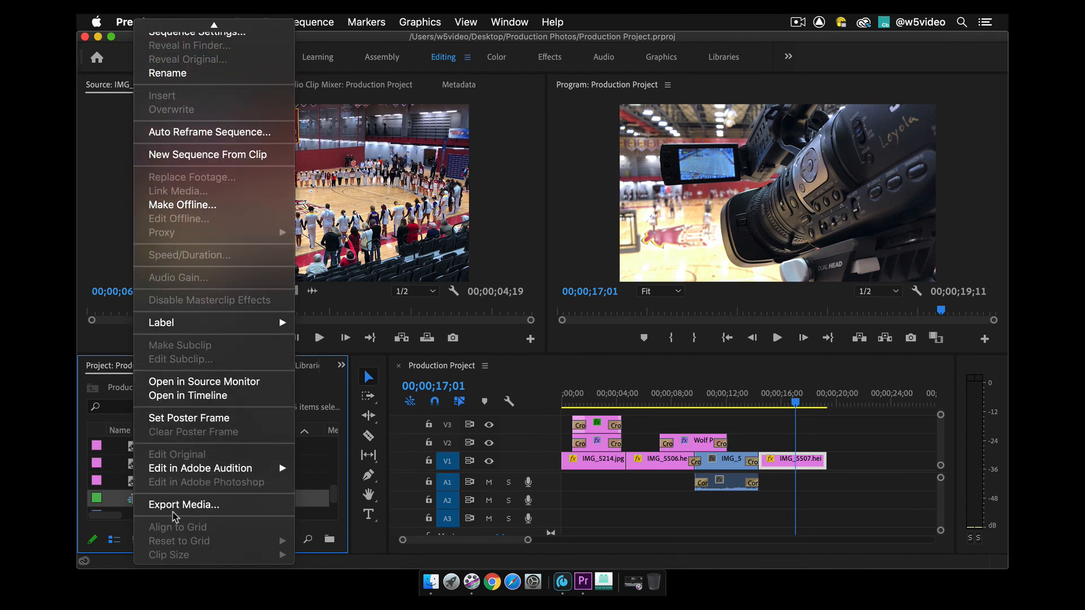
{"action": "left_click", "coordinate": [179, 505]}
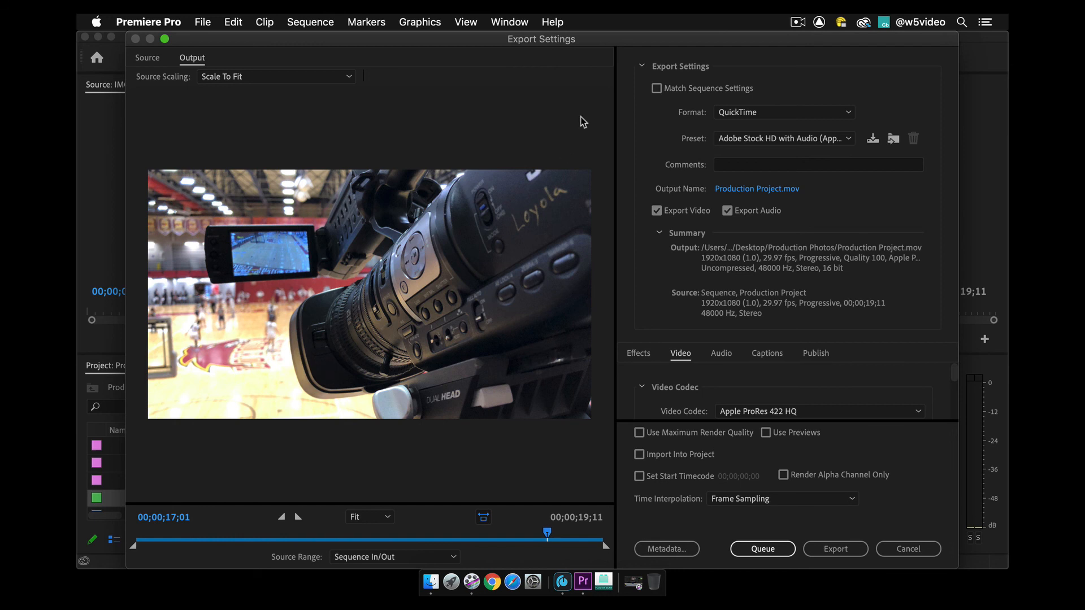
{"action": "left_click_drag", "start_coordinate": [605, 45], "coordinate": [593, 61]}
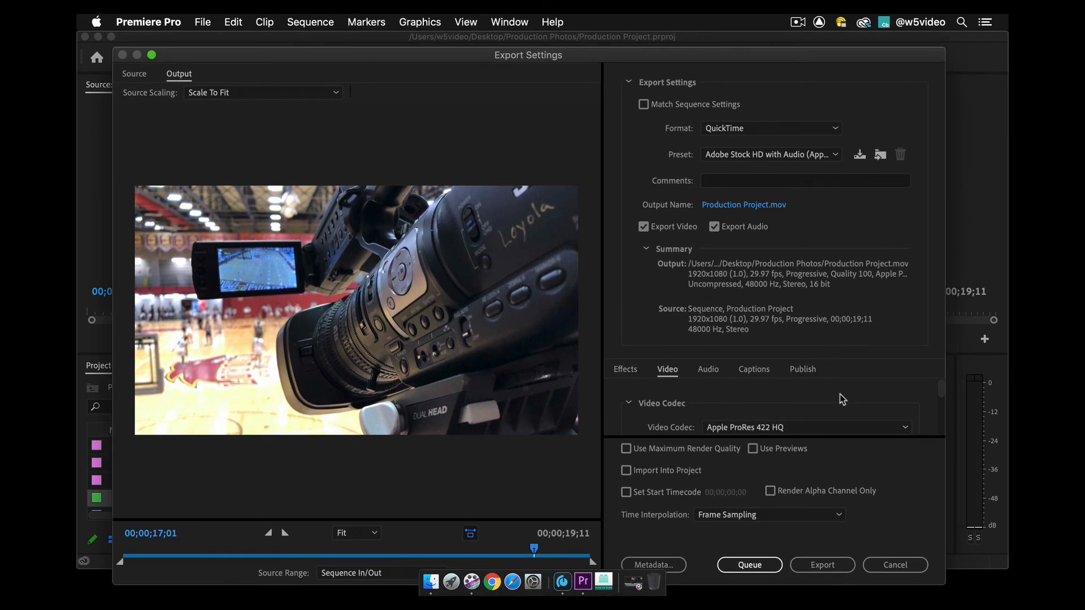
Shrink and reposition the export settings window, and set the format to H.264 with the YouTube 1080p Full HD preset
{"action": "left_click_drag", "start_coordinate": [940, 583], "coordinate": [881, 513]}
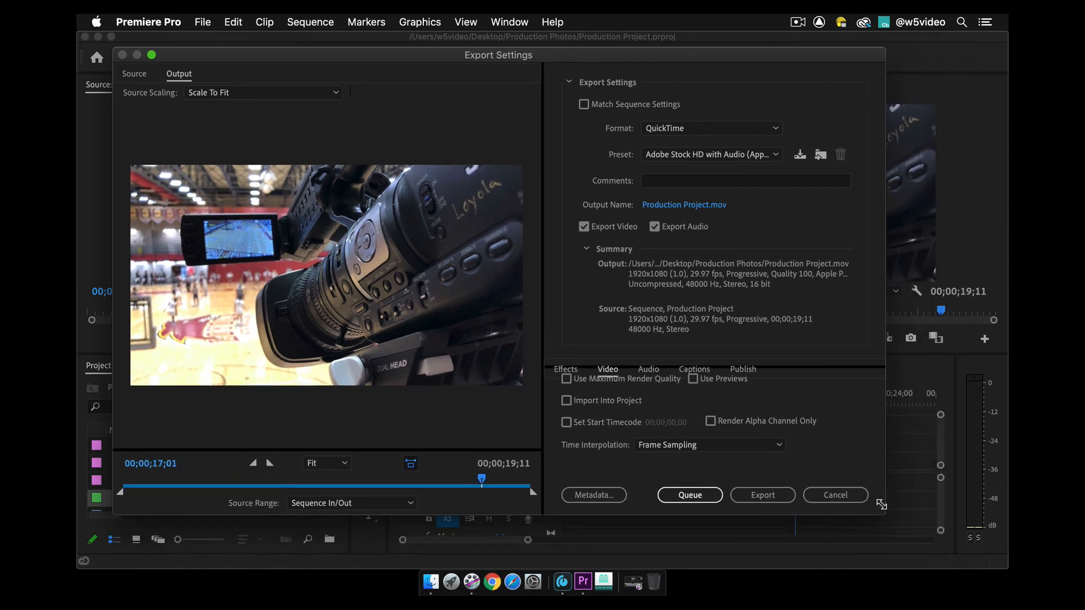
{"action": "left_click_drag", "start_coordinate": [695, 57], "coordinate": [725, 68]}
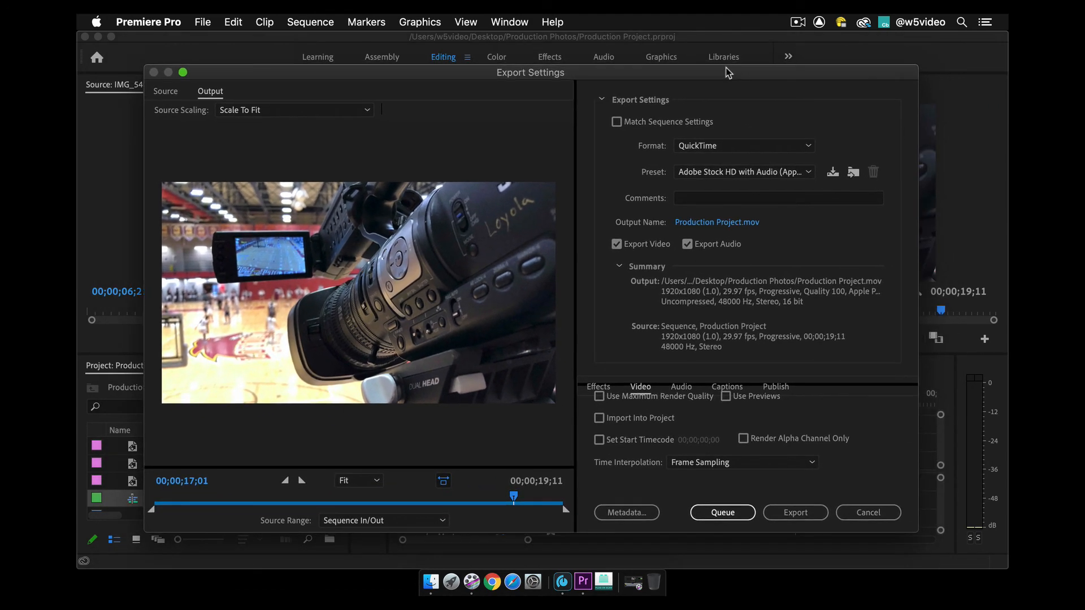
{"action": "left_click", "coordinate": [746, 152]}
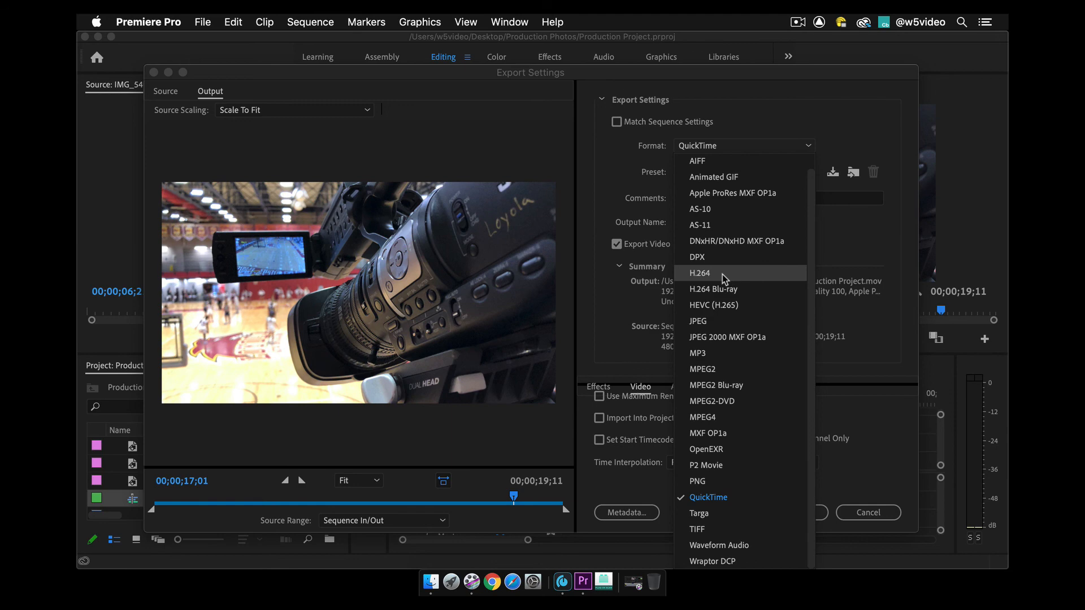
{"action": "left_click", "coordinate": [727, 275]}
{"action": "left_click", "coordinate": [717, 170]}
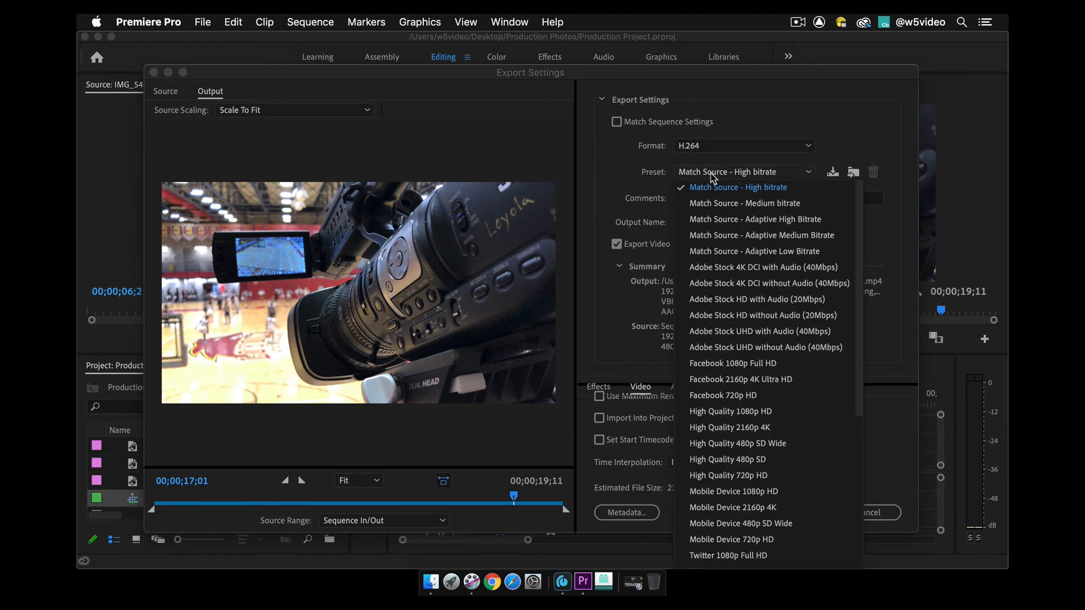
{"action": "scroll", "coordinate": [723, 407], "scroll_direction": "down", "scroll_amount": 5}
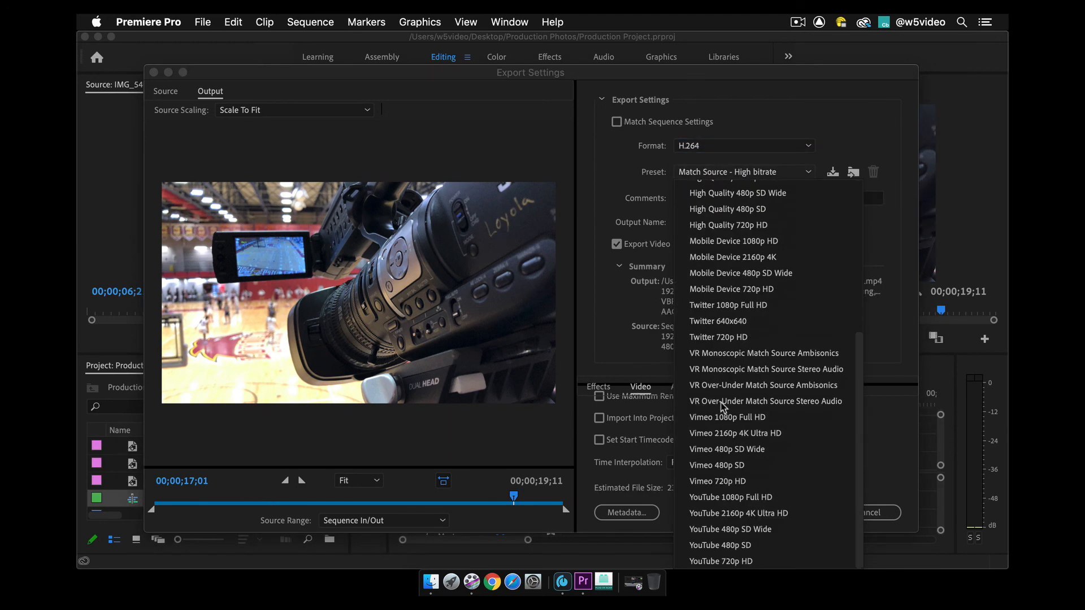
{"action": "left_click", "coordinate": [737, 500]}
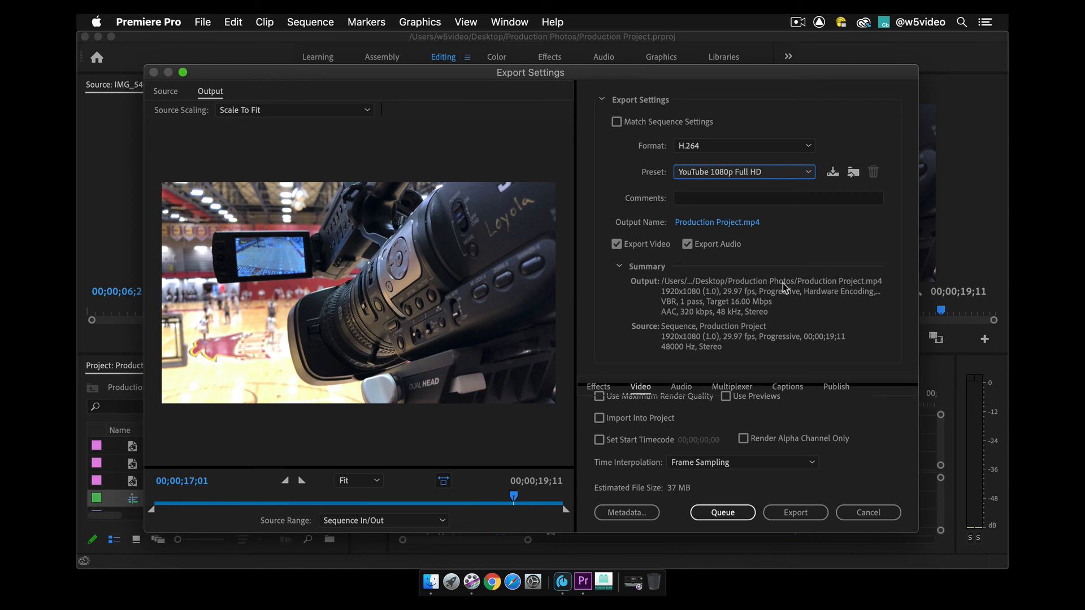
Set the output location of Production Project.mp4 to the Desktop and export the video
{"action": "left_click", "coordinate": [715, 224]}
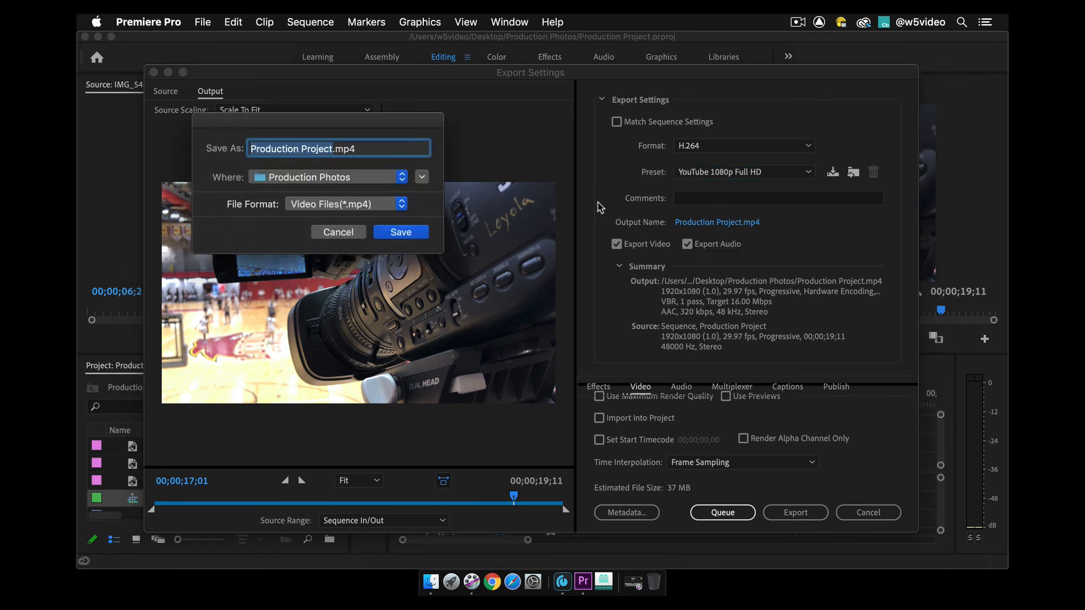
{"action": "left_click", "coordinate": [423, 178]}
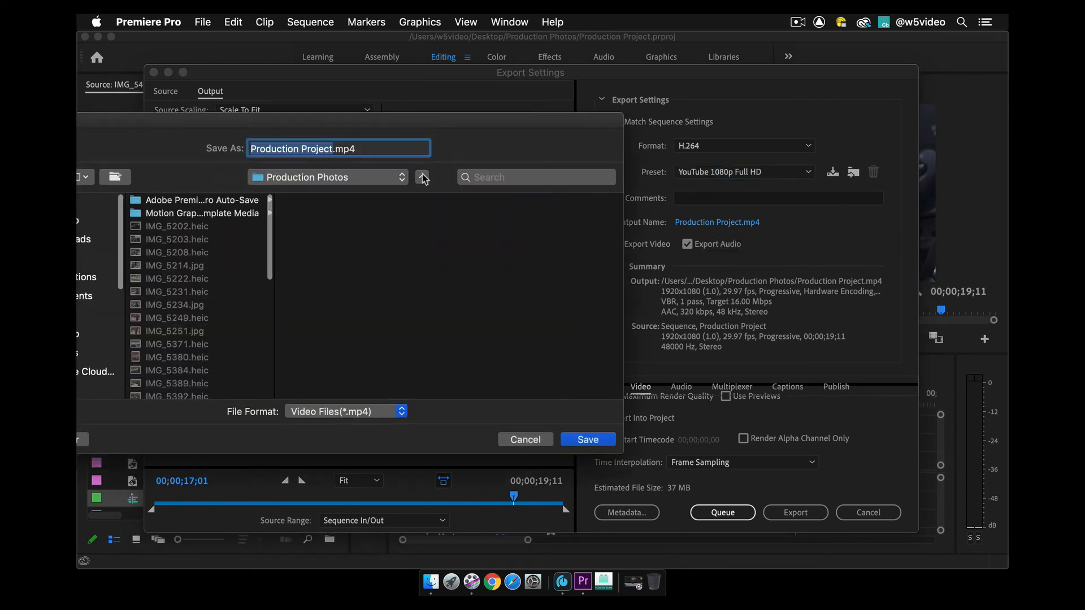
{"action": "left_click_drag", "start_coordinate": [193, 133], "coordinate": [402, 141]}
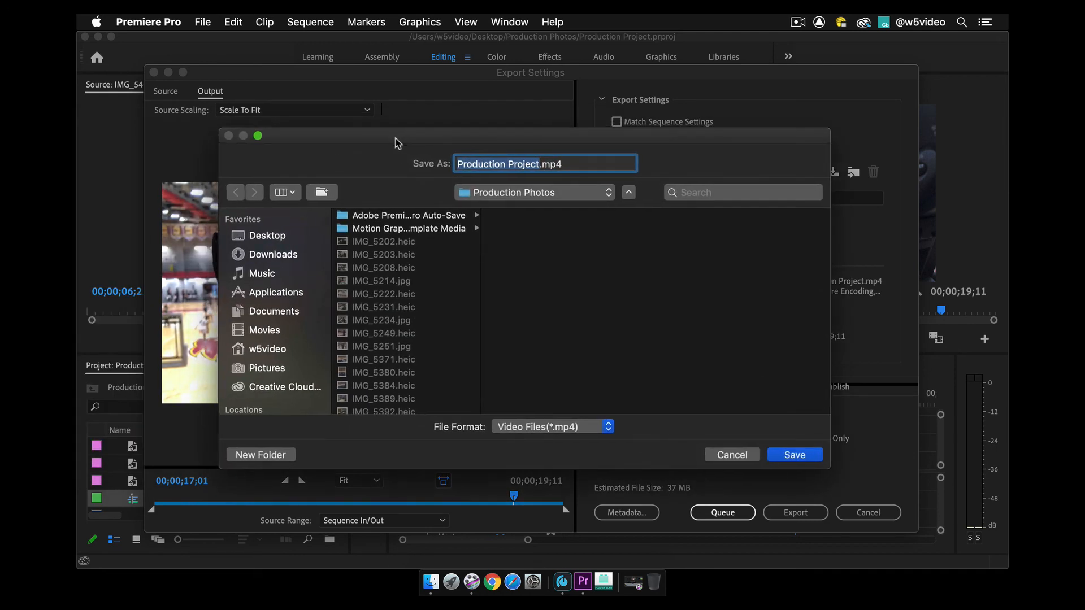
{"action": "left_click", "coordinate": [270, 242]}
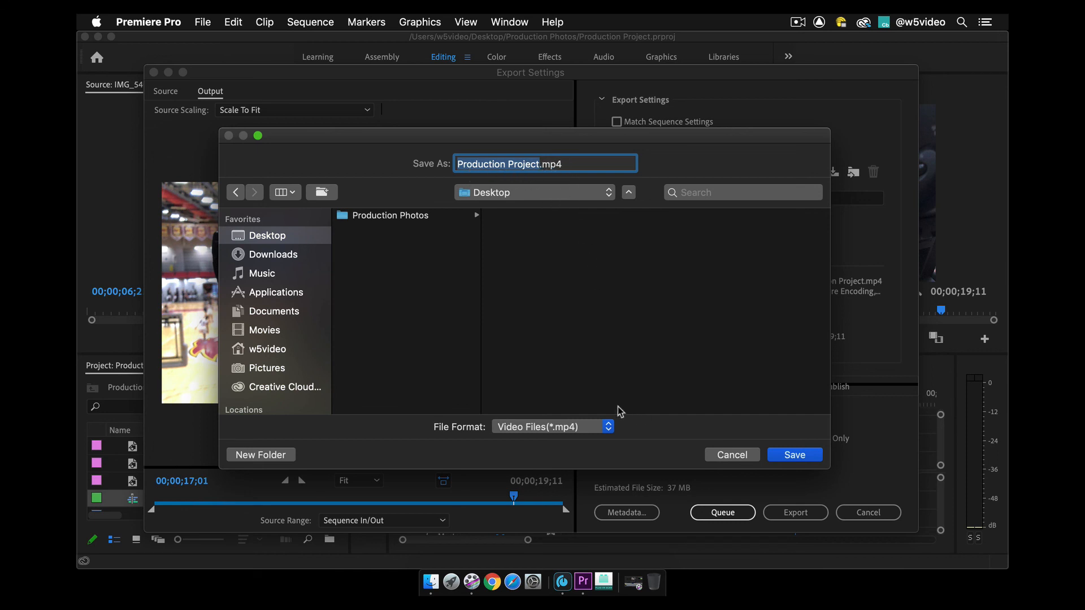
{"action": "left_click", "coordinate": [789, 458]}
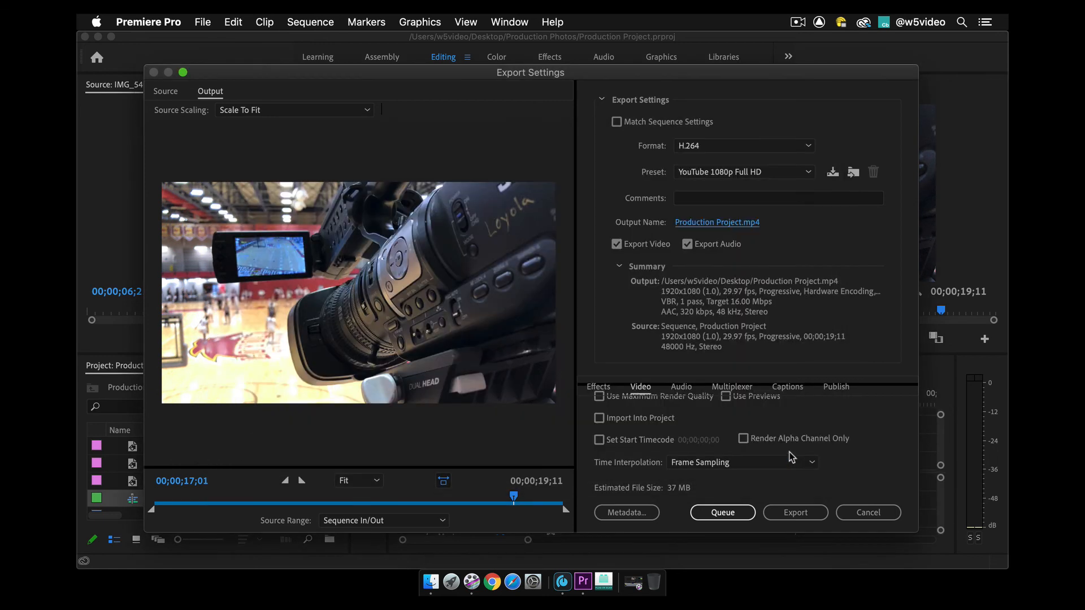
{"action": "left_click", "coordinate": [794, 512]}
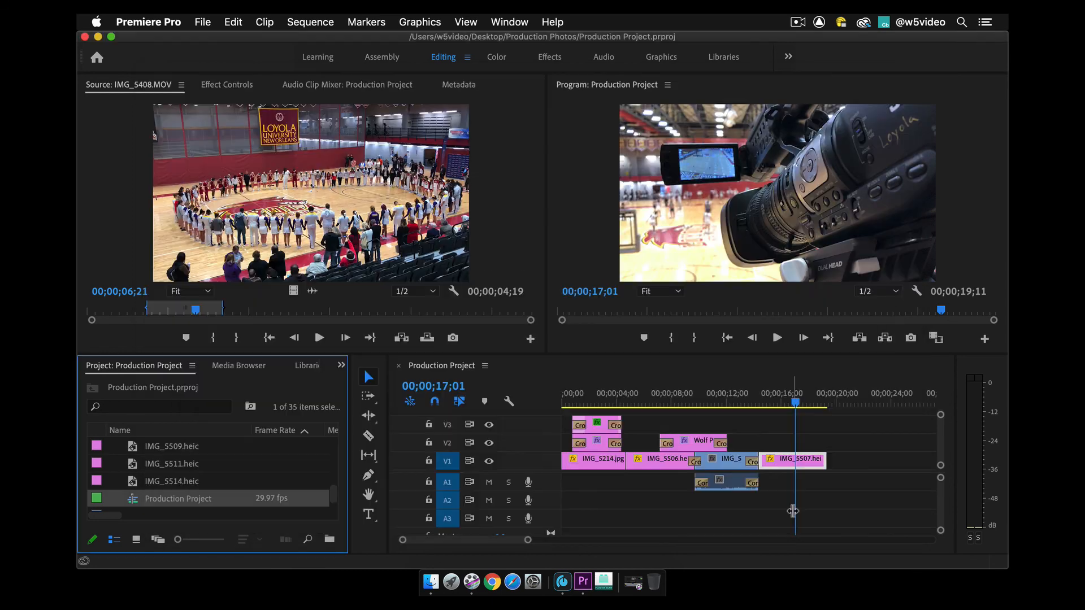
Minimize the project window, play the exported Production Project.mp4 from the desktop in Insta360Player, pause it and quit the player
{"action": "left_click", "coordinate": [97, 38]}
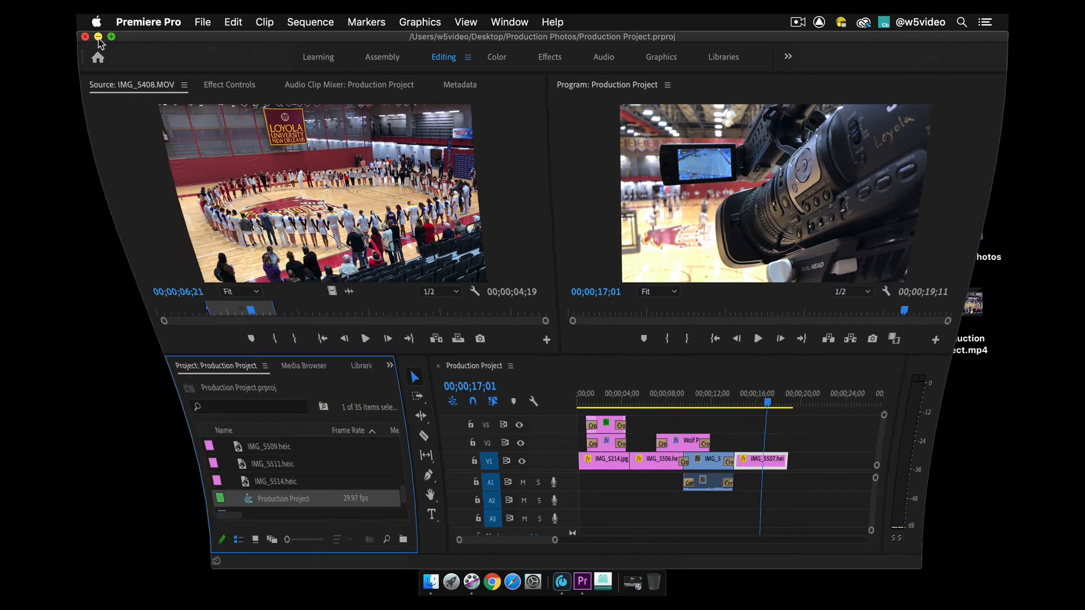
{"action": "double_click", "coordinate": [976, 312]}
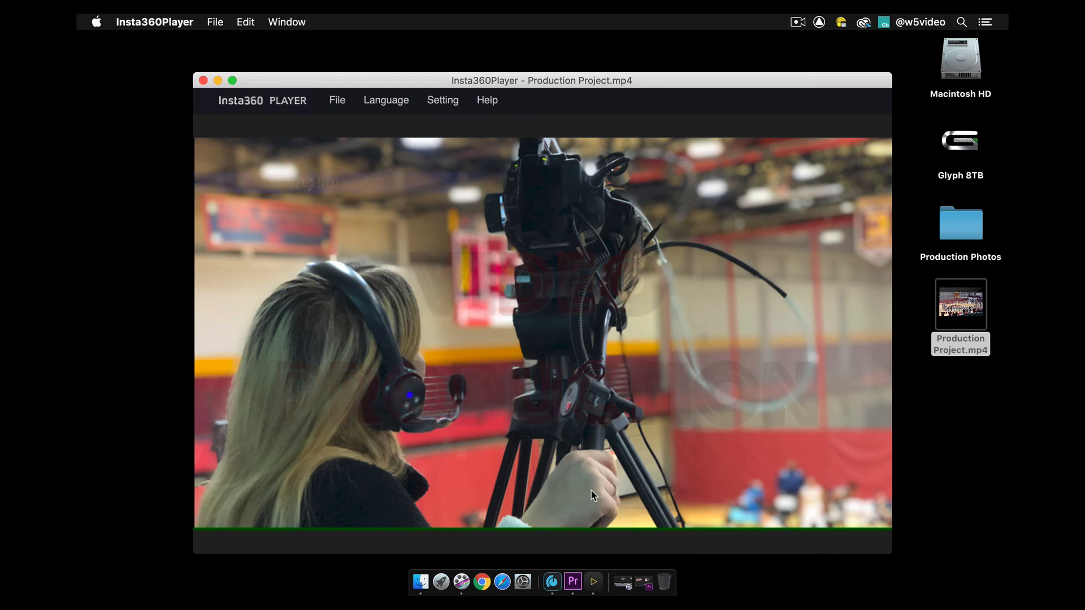
{"action": "mouse_move", "coordinate": [687, 526]}
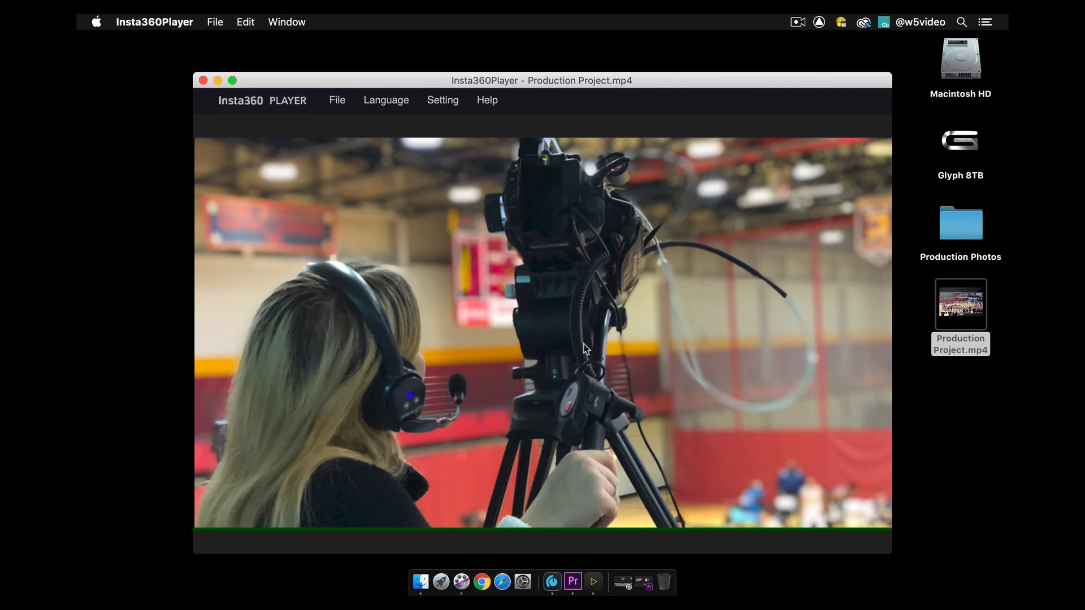
{"action": "mouse_move", "coordinate": [427, 544]}
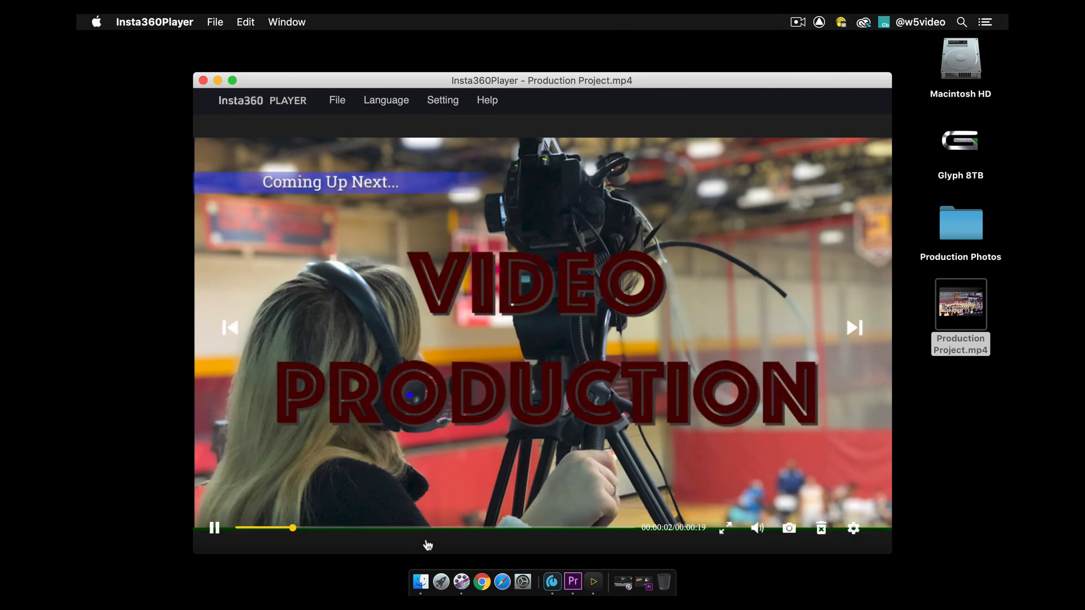
{"action": "left_click", "coordinate": [205, 526]}
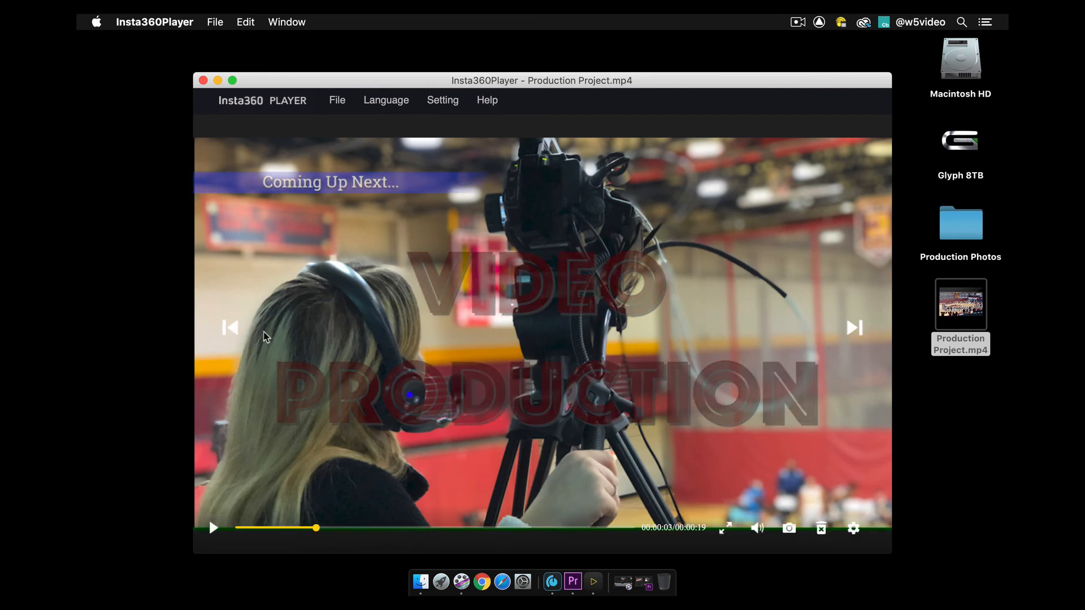
{"action": "left_click", "coordinate": [165, 26]}
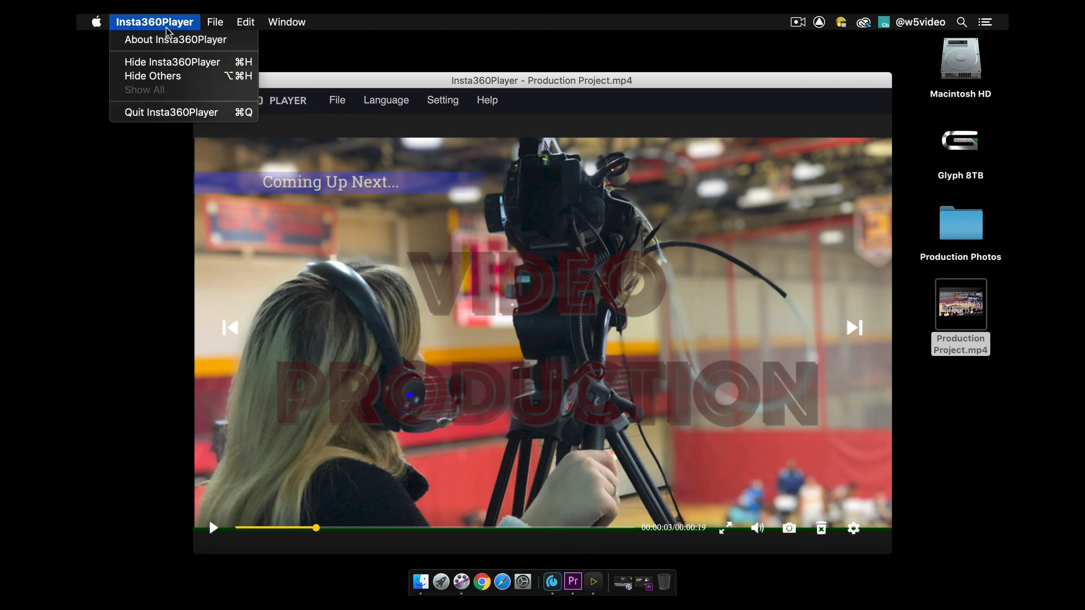
{"action": "left_click", "coordinate": [172, 112]}
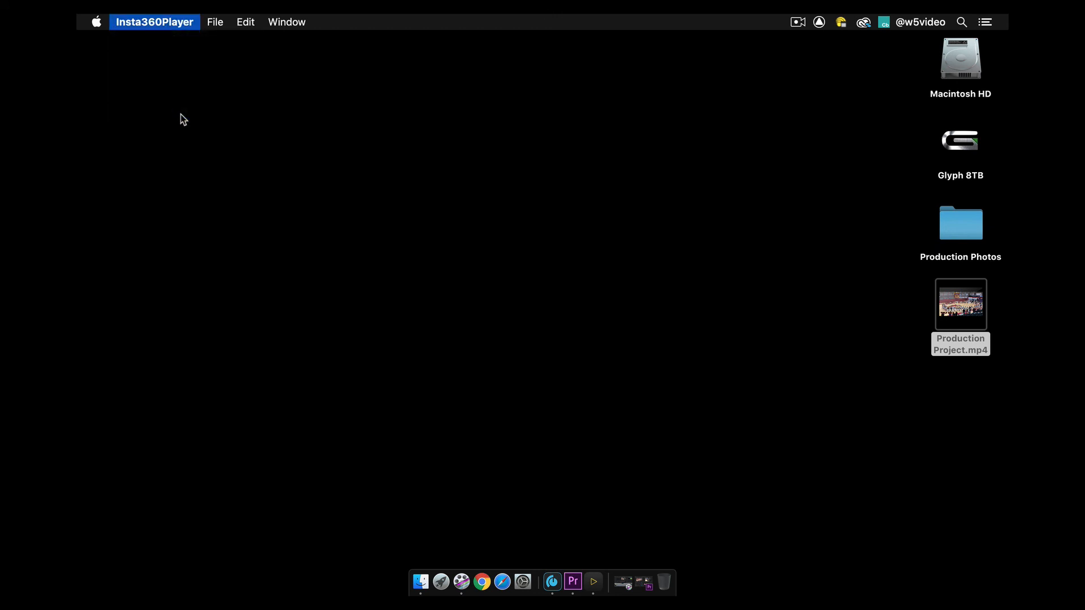